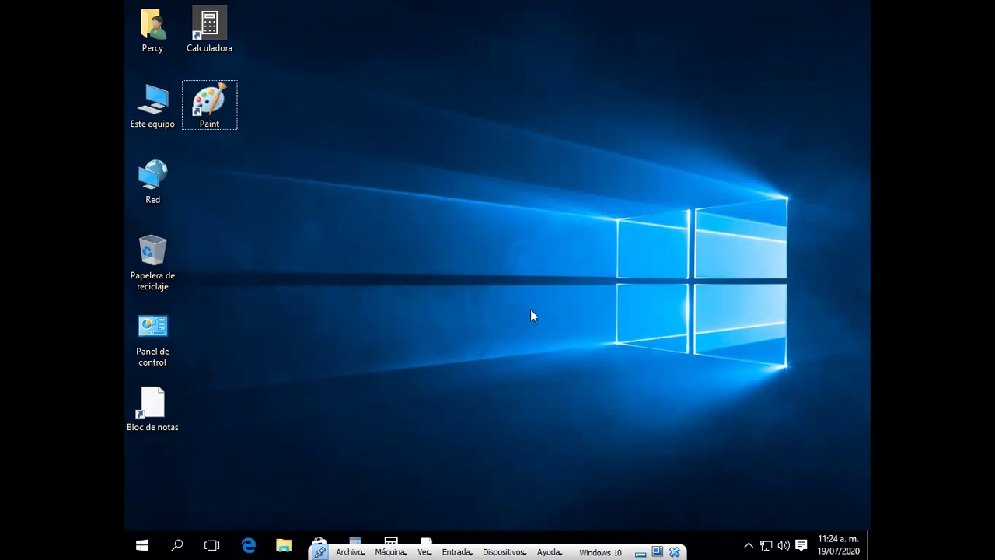
Visit the virtual desktops Escritorio 1 and Escritorio 2 from the task view
left_click(212, 547)
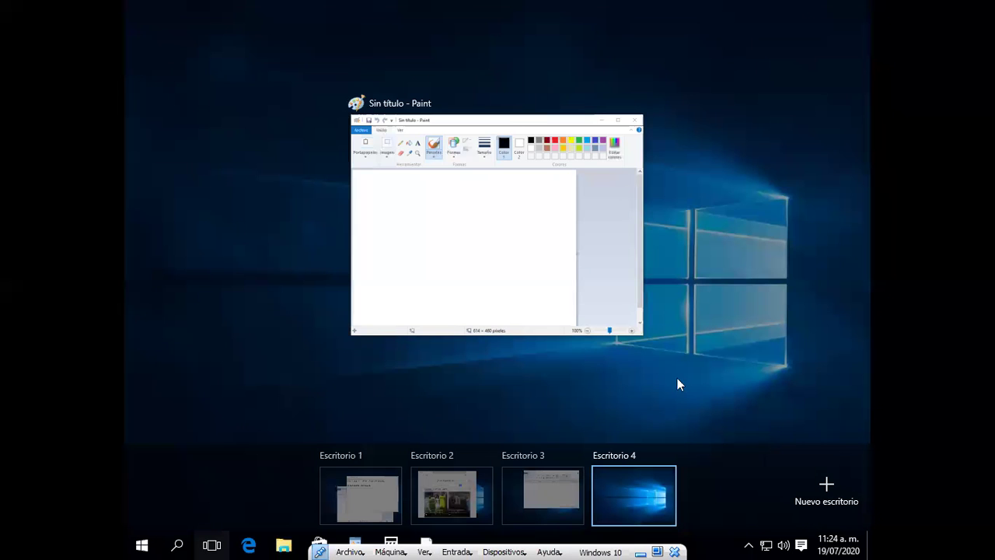
mouse_move(370, 517)
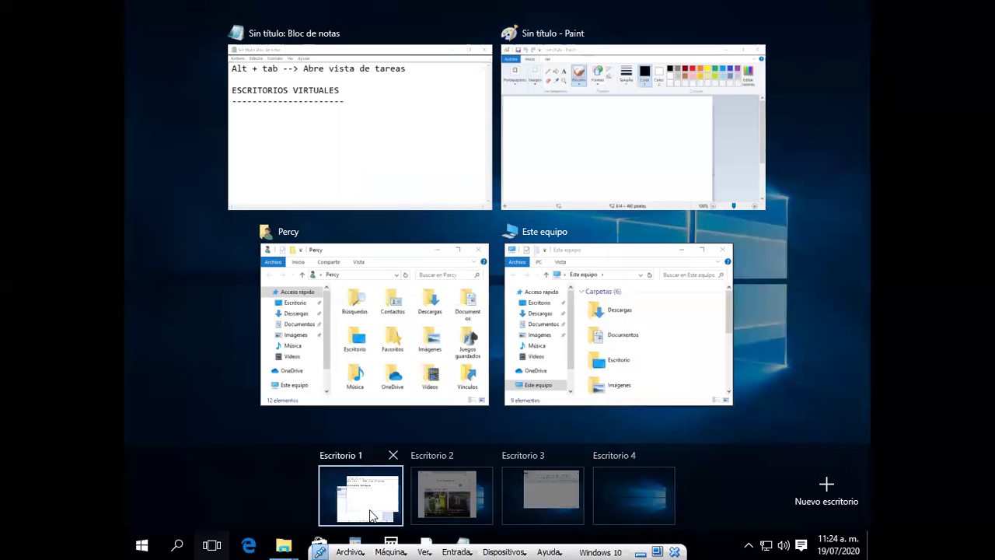
left_click(342, 520)
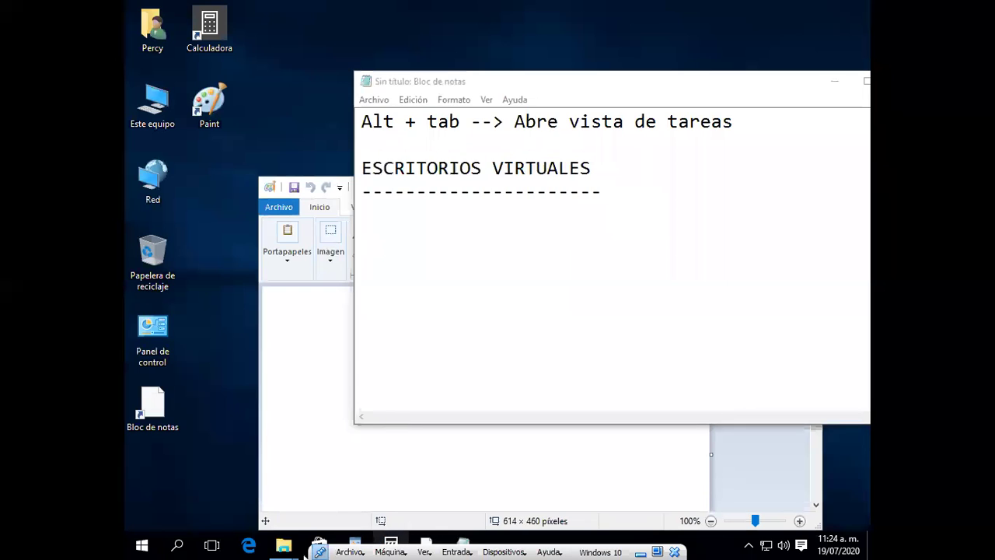
left_click(210, 546)
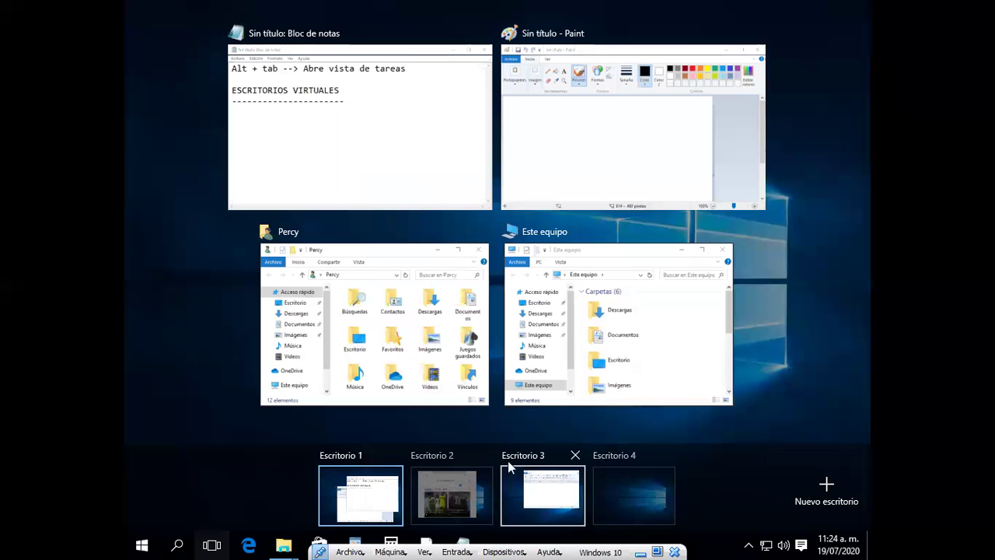
mouse_move(466, 488)
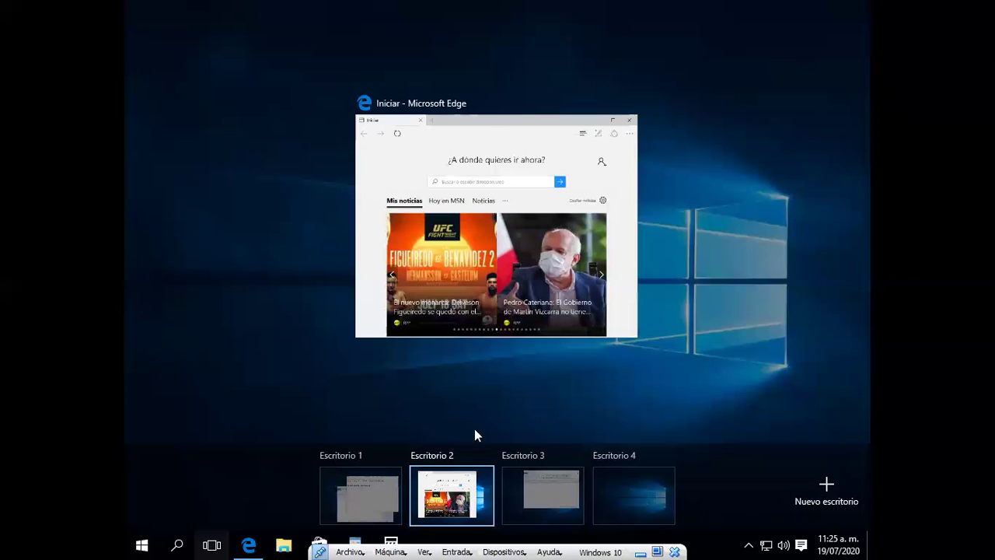
left_click(209, 547)
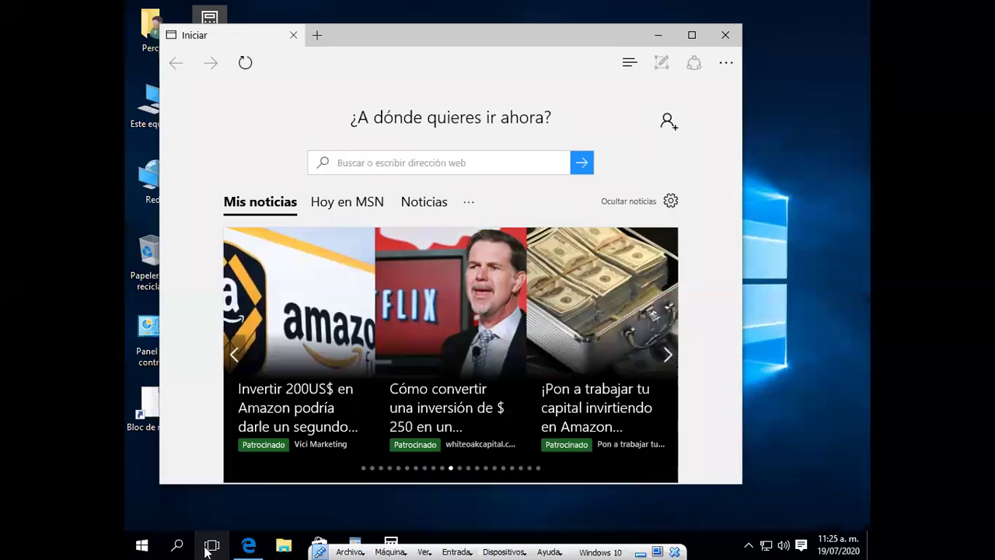
Move the Microsoft Edge window from Escritorio 2 to Escritorio 4 and check both desktops
left_click(207, 548)
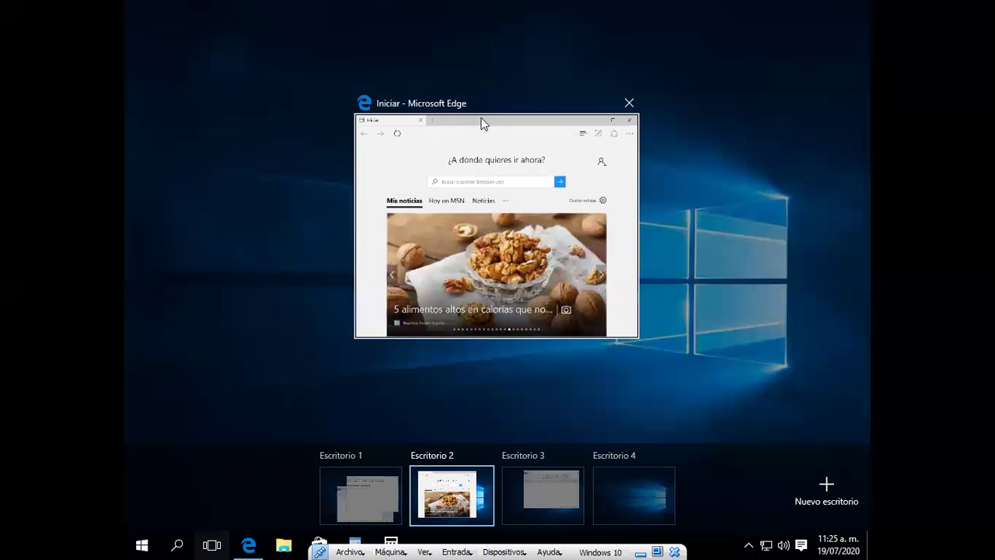
left_click_drag(493, 122, 633, 486)
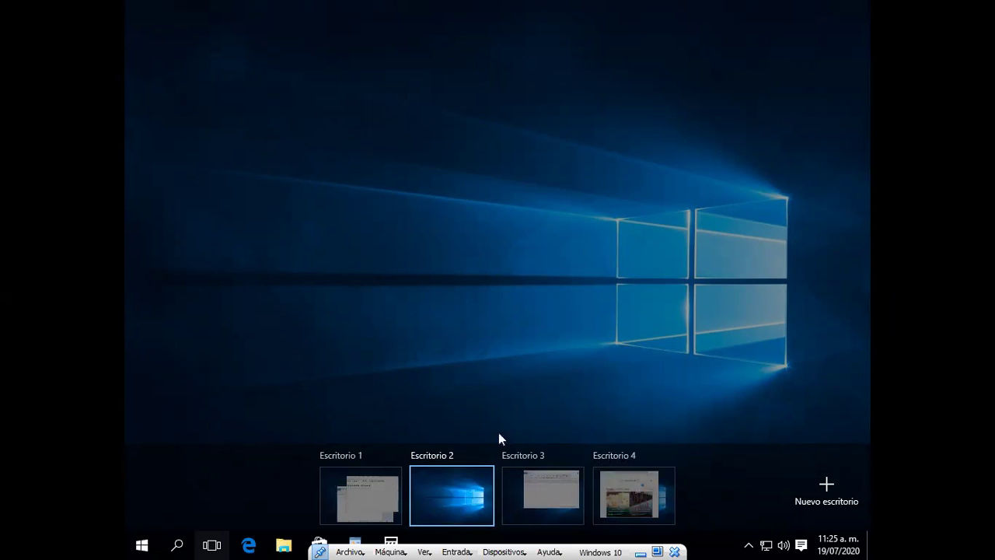
left_click(457, 476)
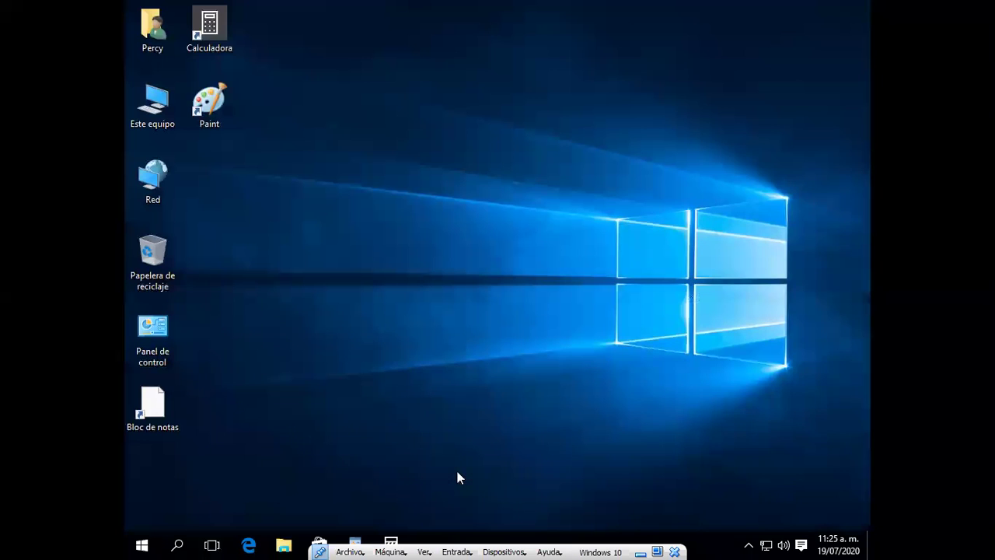
left_click(213, 545)
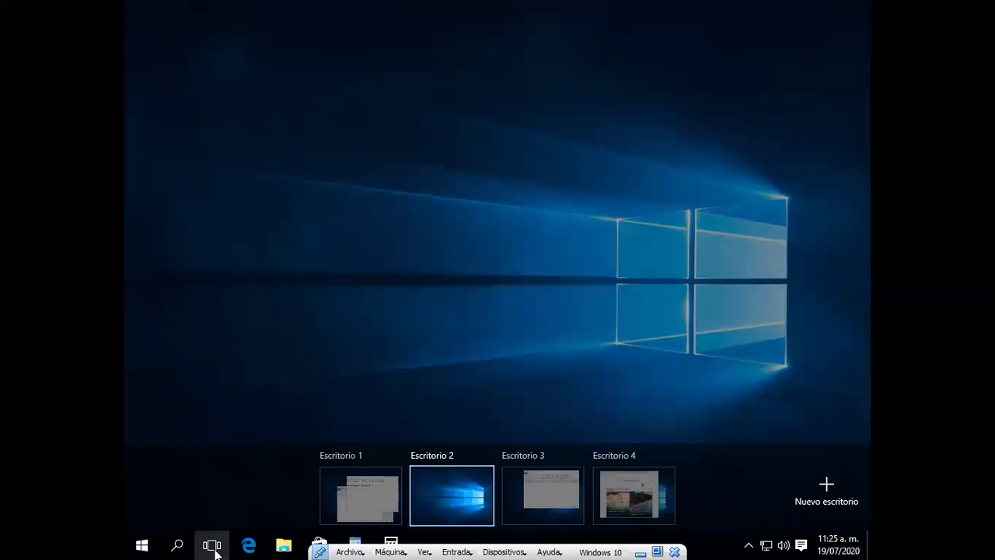
left_click(628, 501)
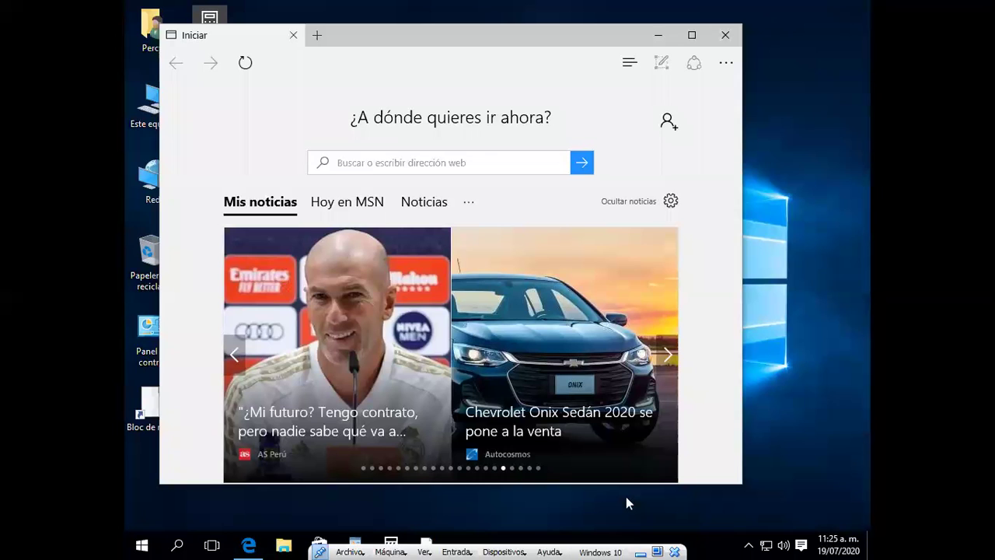
From Escritorio 1, move the Paint window to Escritorio 4 and both file explorer windows to Escritorio 2, and switch to Escritorio 4
left_click(212, 544)
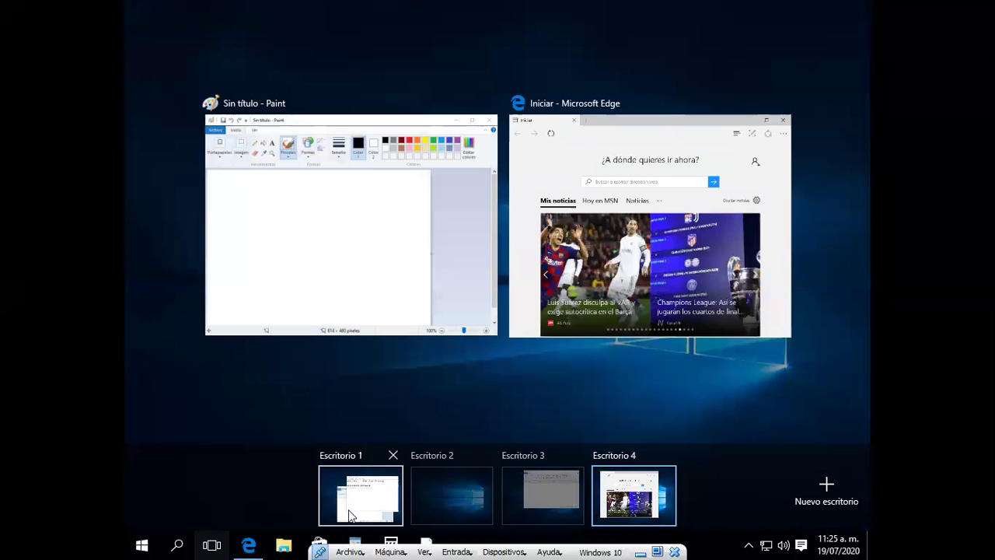
mouse_move(351, 513)
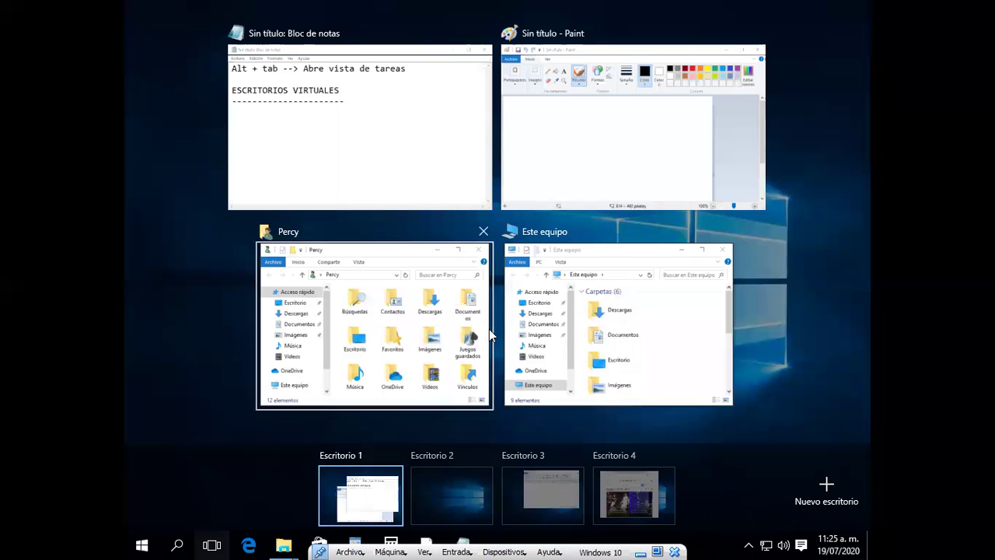
mouse_move(615, 121)
left_mouse_down()
mouse_move(616, 343)
mouse_move(634, 509)
left_mouse_up()
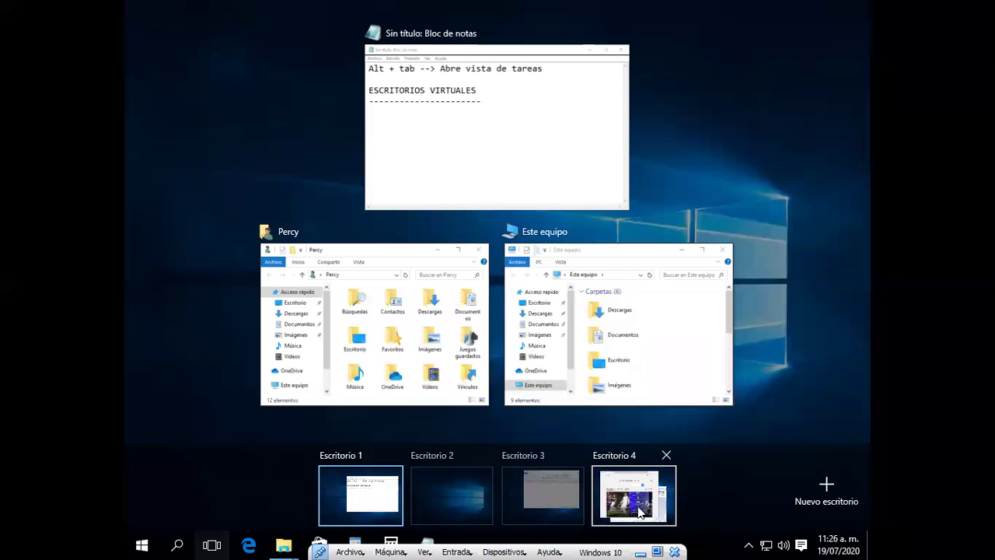
left_click_drag(650, 348, 460, 520)
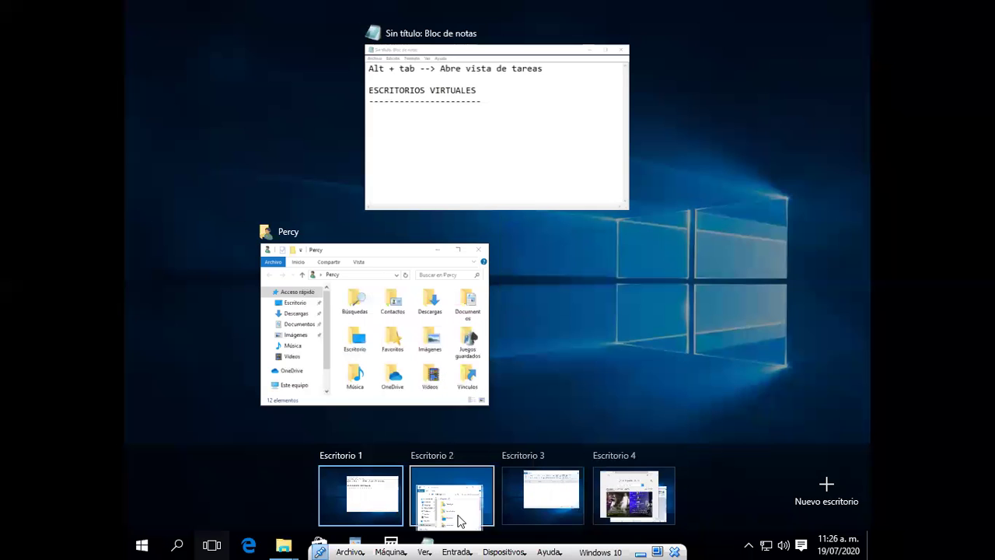
left_click_drag(466, 373, 462, 509)
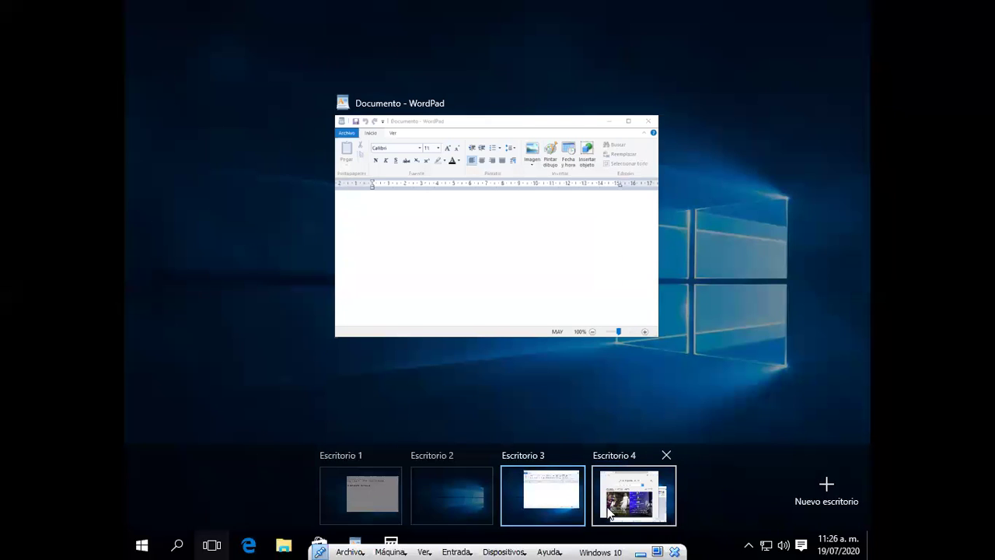
mouse_move(611, 513)
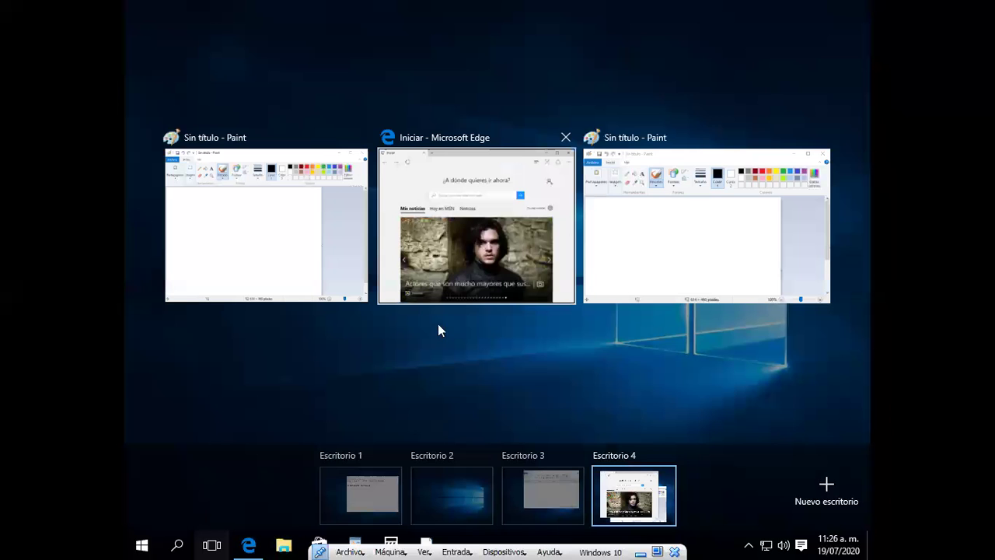
left_click(313, 380)
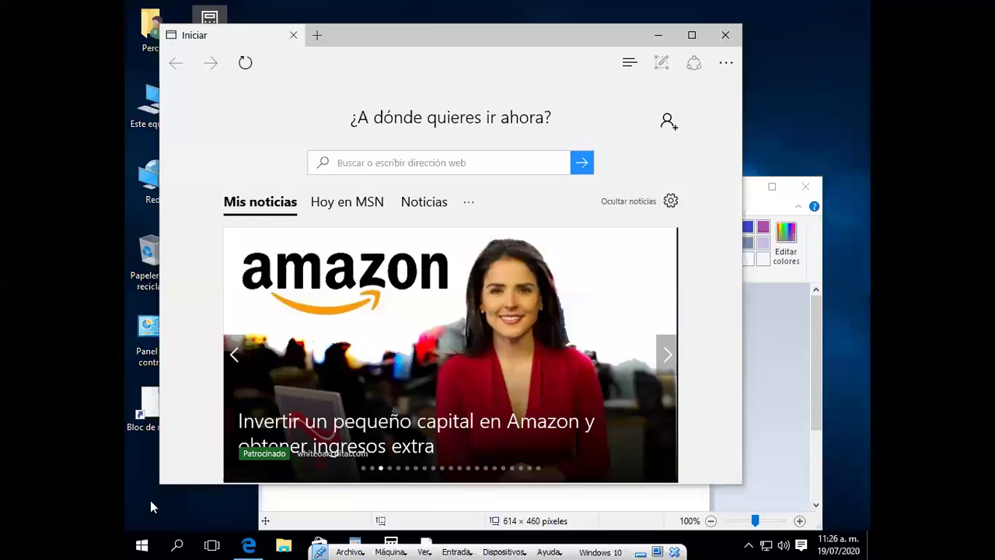
Close the virtual desktops Escritorio 4, Escritorio 3 and Escritorio 2 and return to the remaining desktop
left_click(212, 546)
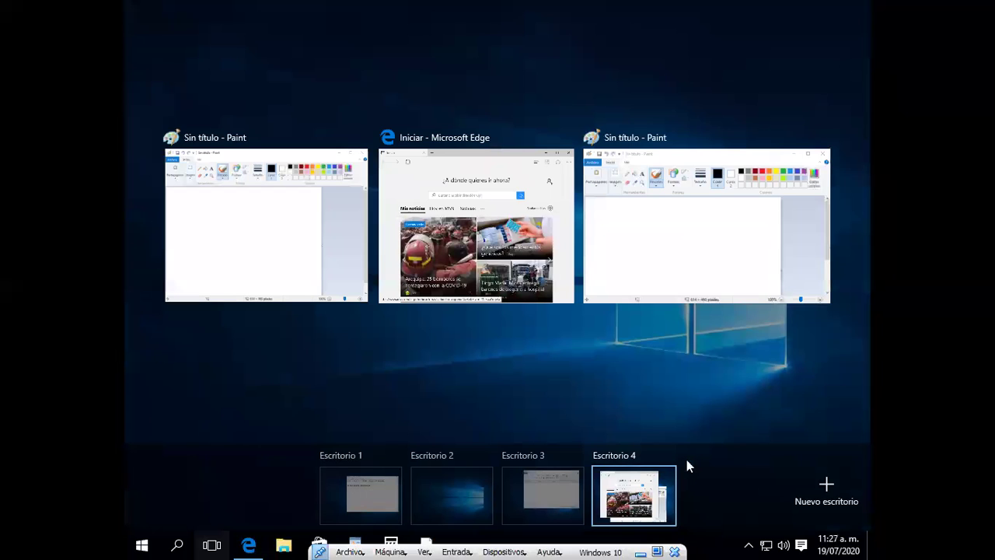
mouse_move(673, 459)
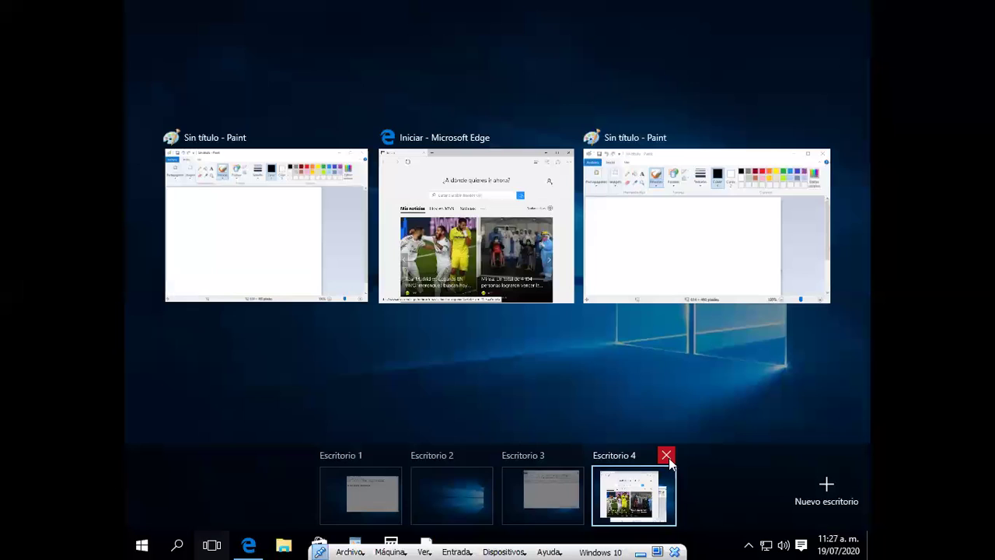
mouse_move(620, 484)
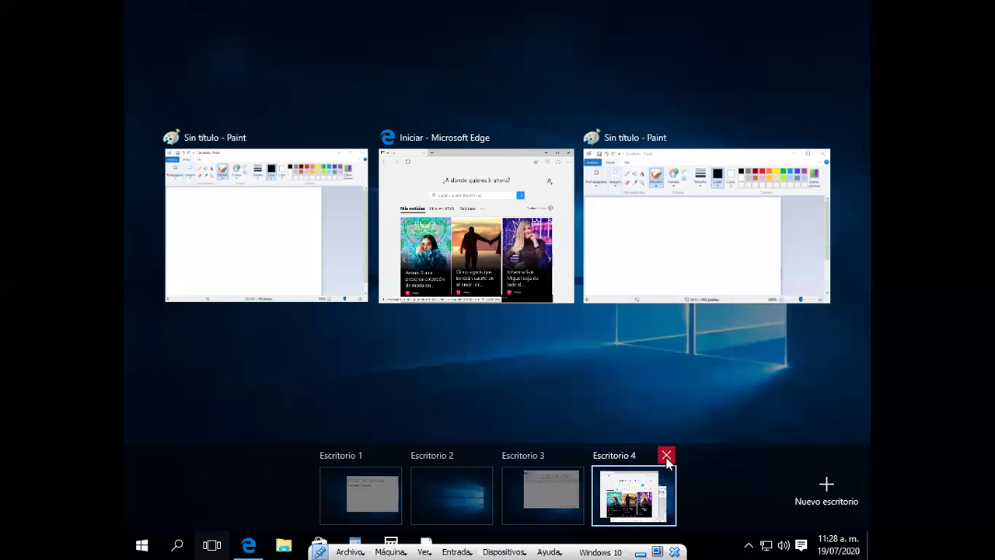
left_click(667, 458)
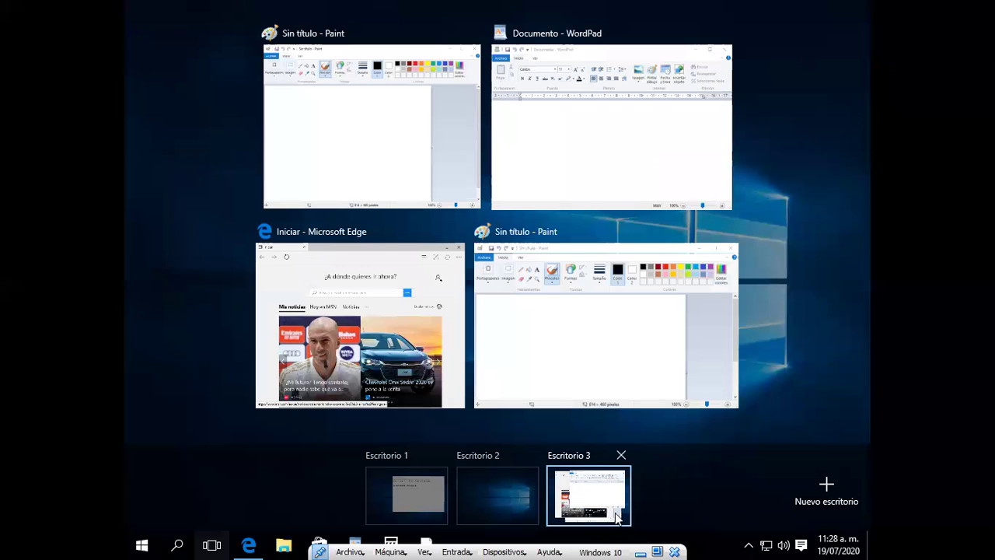
left_click(622, 455)
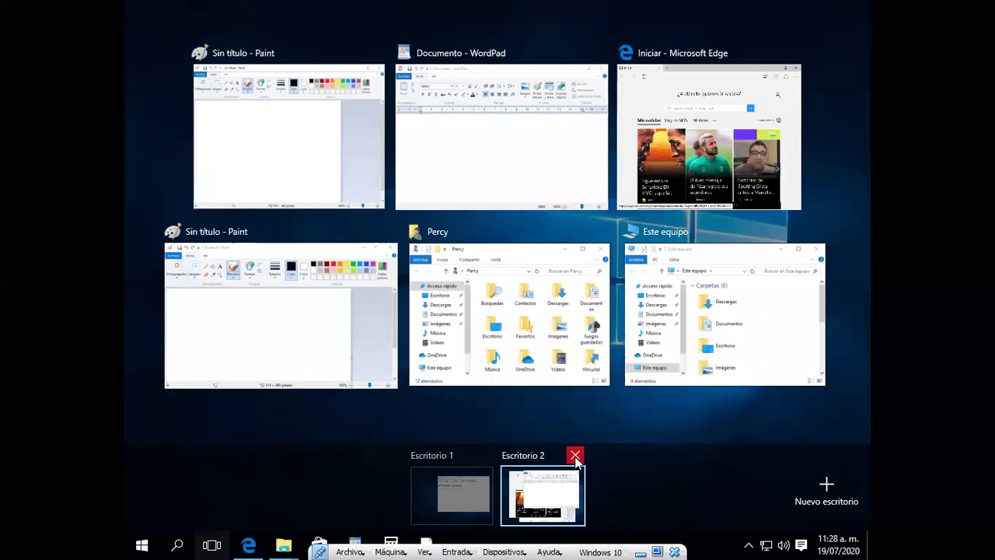
left_click(575, 456)
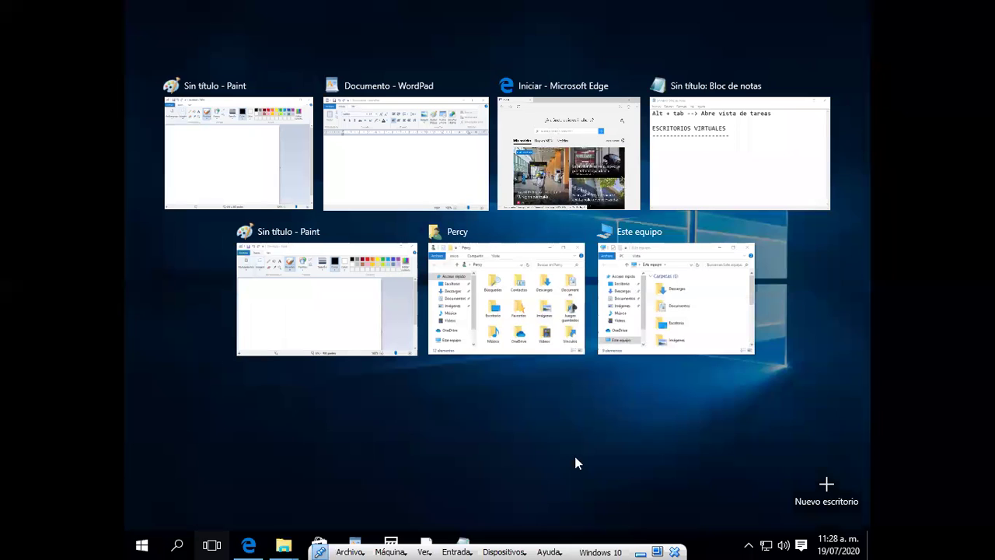
left_click(450, 413)
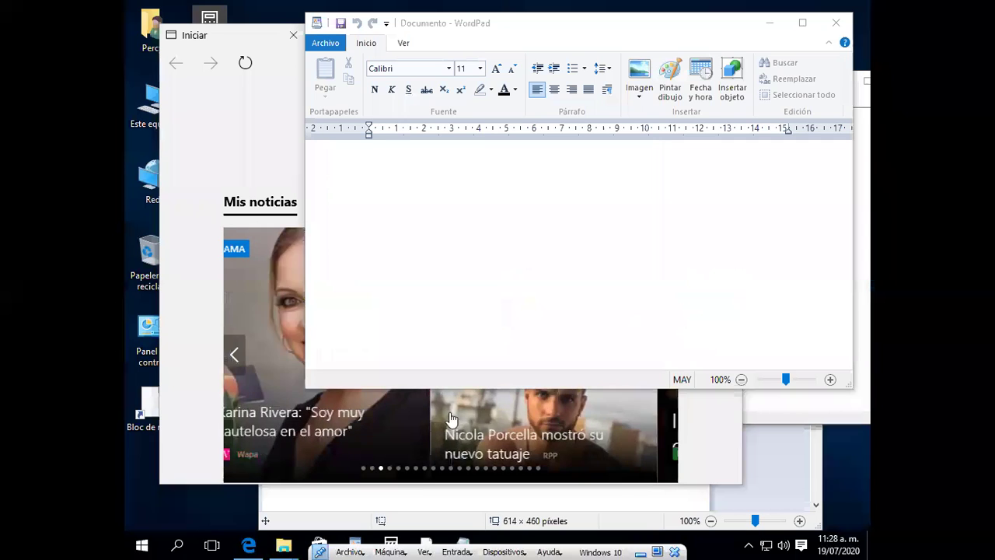
Bring the Paint window forward and run notepad to open a new Bloc de notas window
left_click(287, 496)
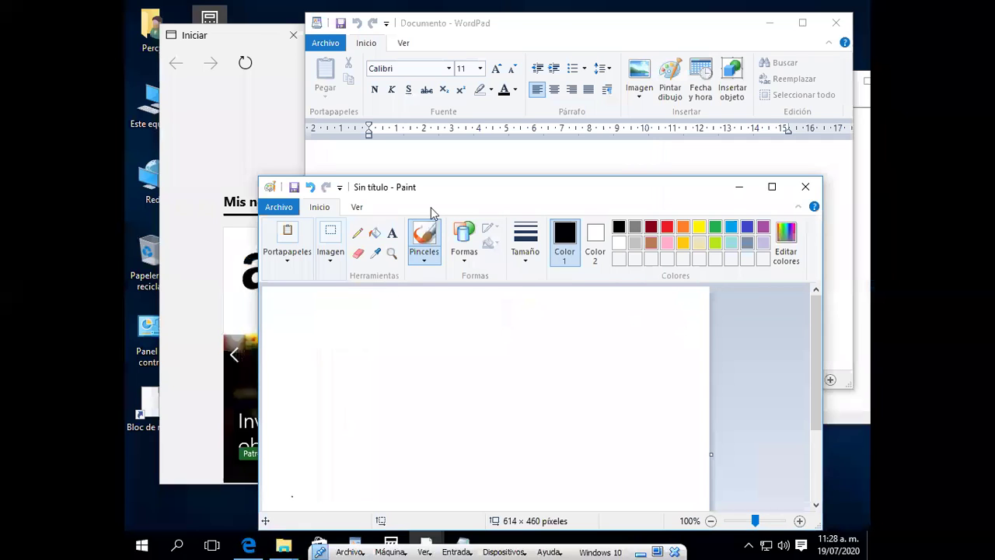
key("super+r")
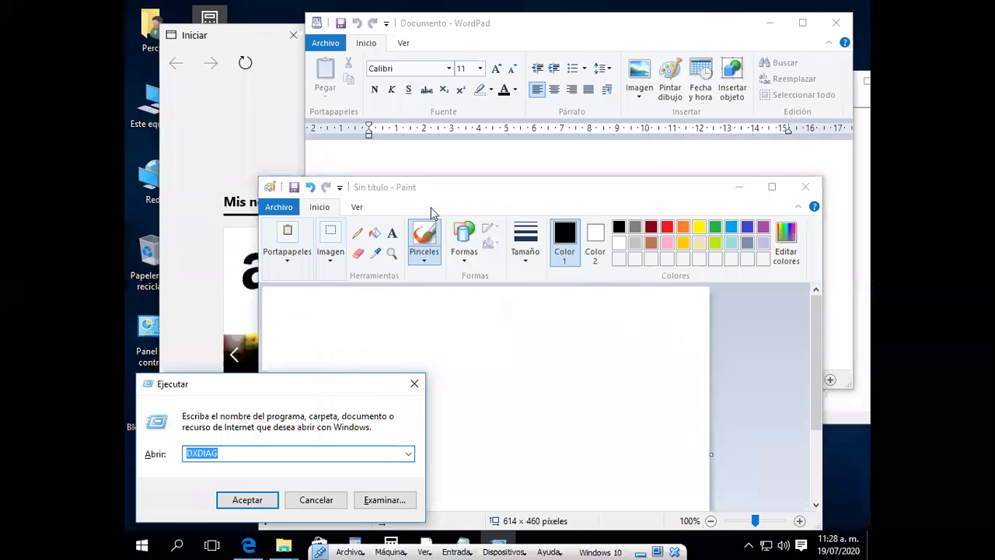
type("NOTE")
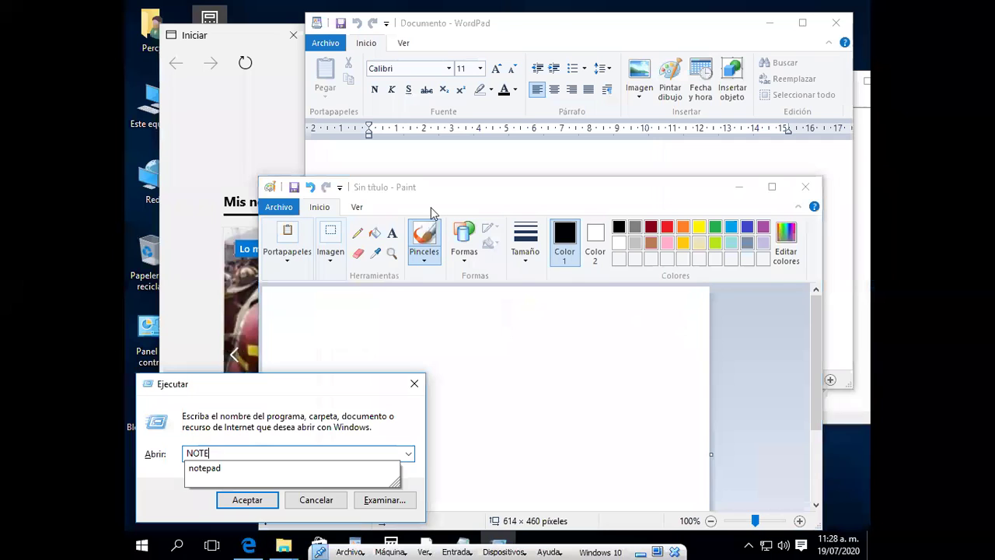
key("Down")
key("Return")
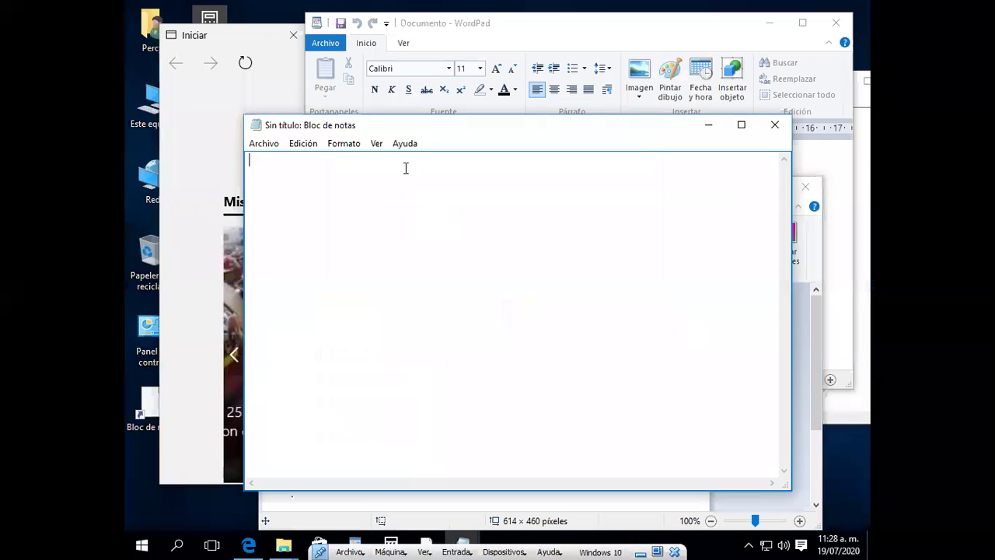
Adjust the font size of the new Bloc de notas document and accept the font settings
left_click(349, 143)
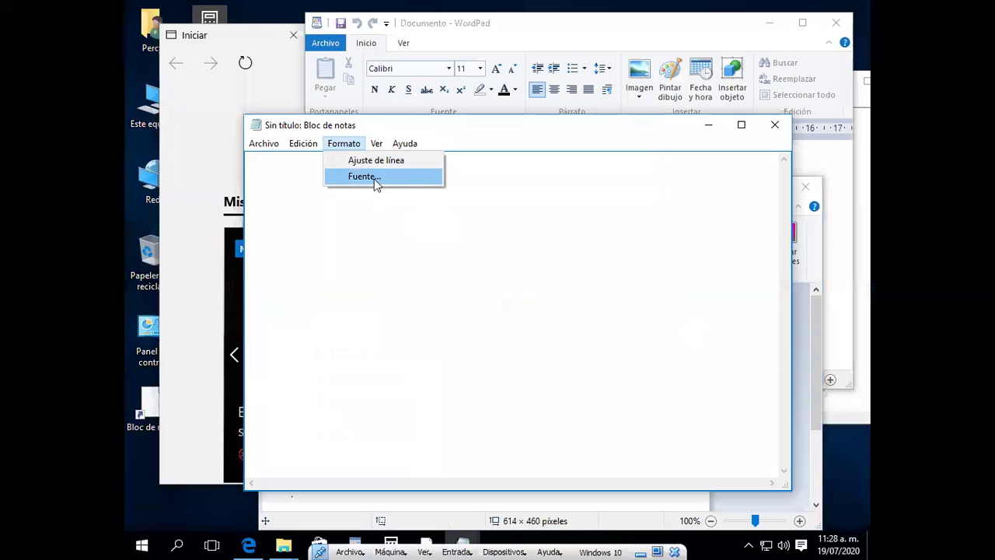
left_click(374, 178)
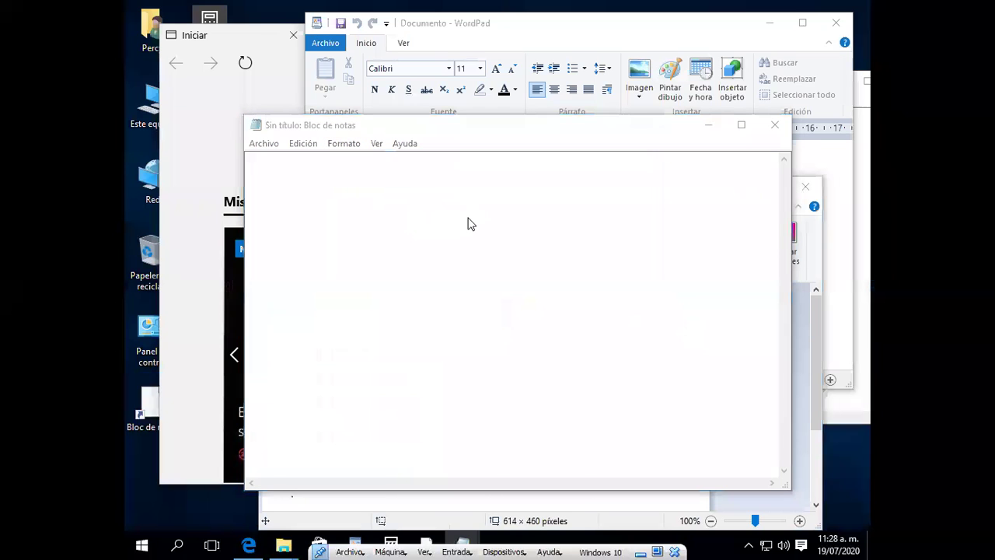
left_click(545, 235)
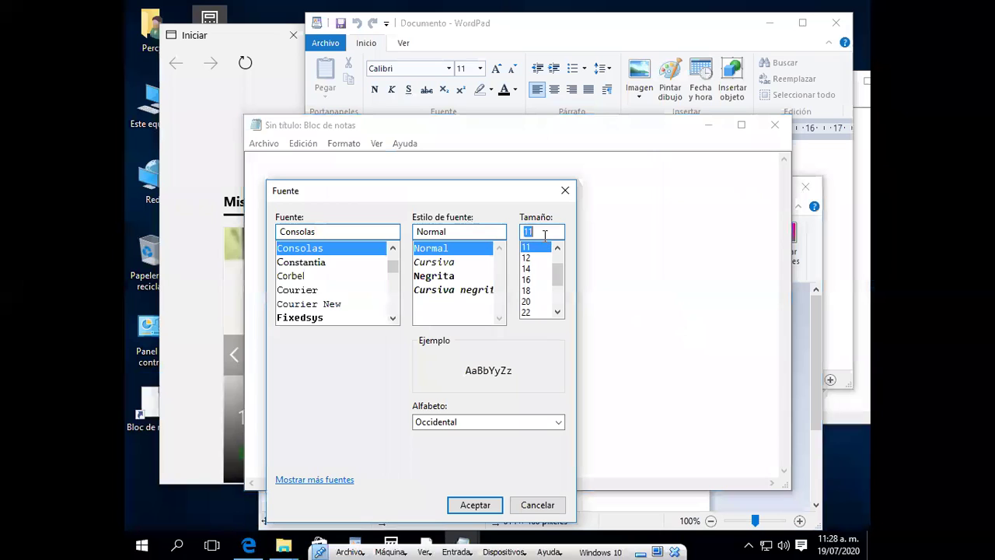
key("Return")
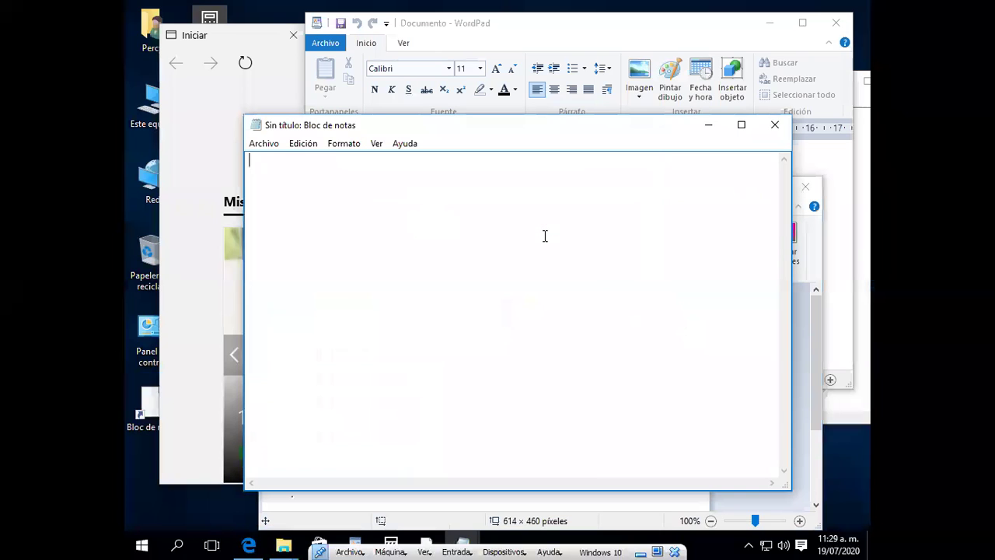
Write the heading "CREAR ESCRITORIOS CON EL TECLADO" in the note and underline it with a row of dashes
type("CREAR ESCRITORIOS C")
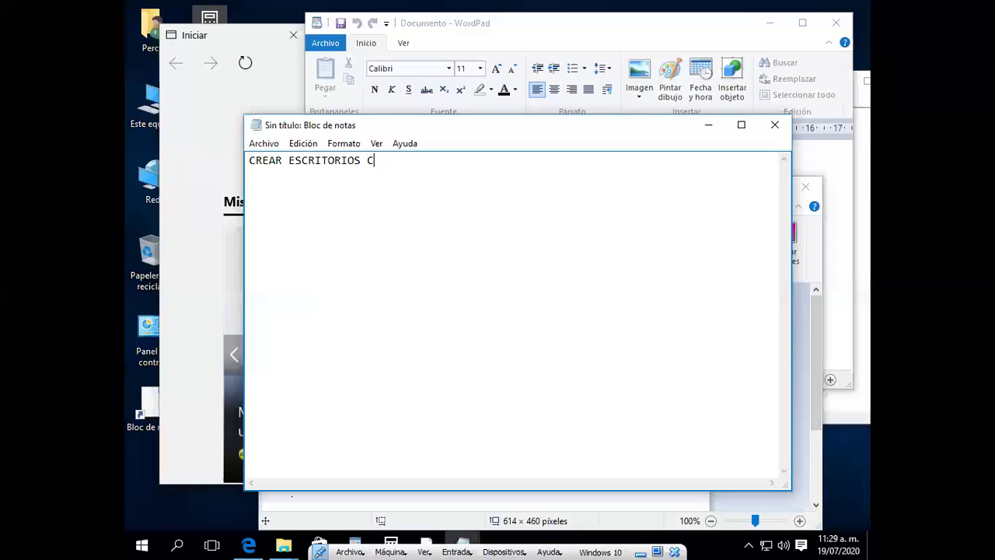
type("ON EL TECLADO")
key("Return")
type("---------------------------------")
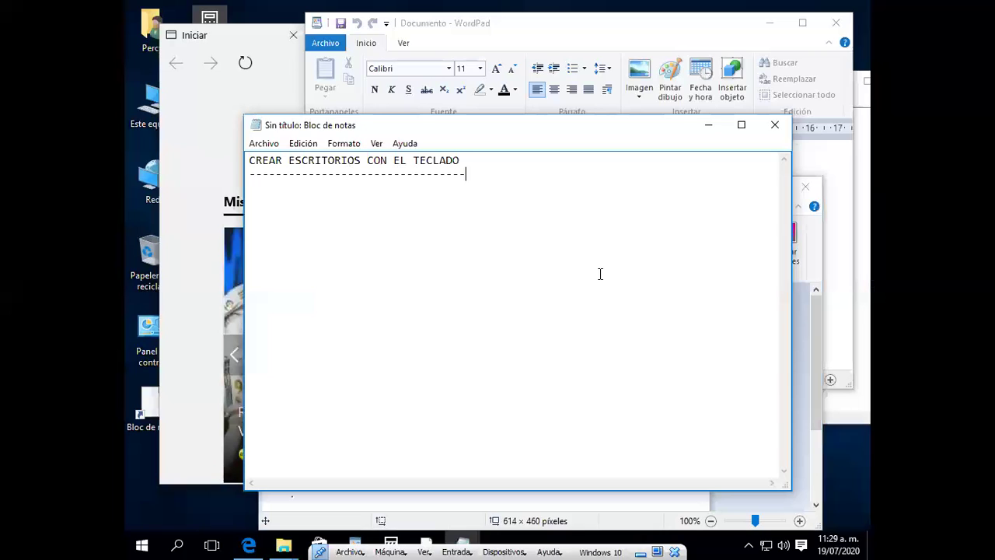
Create a new virtual desktop, return to the first one, and write "CTRL + WINDOWS + D" under the note's heading
key("Return")
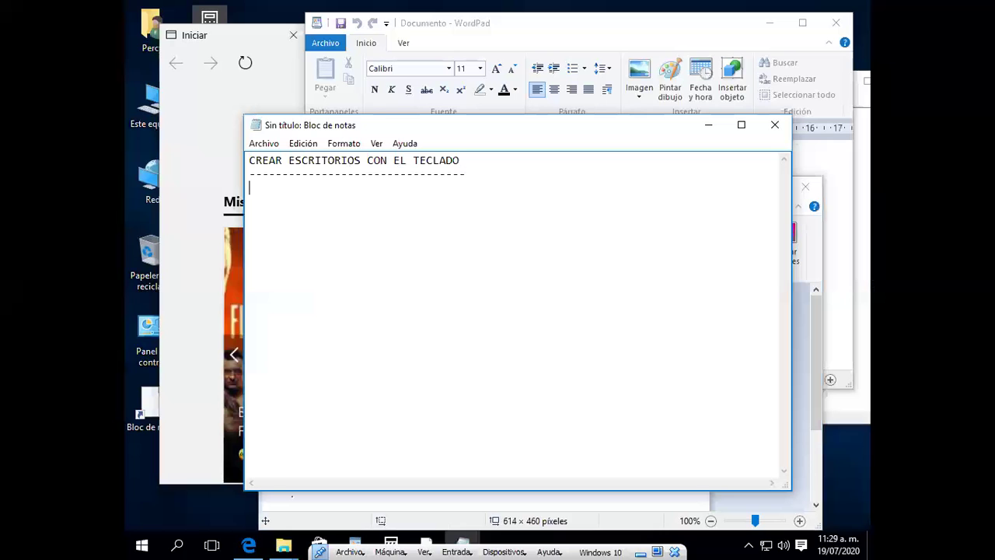
key("ctrl+super+d")
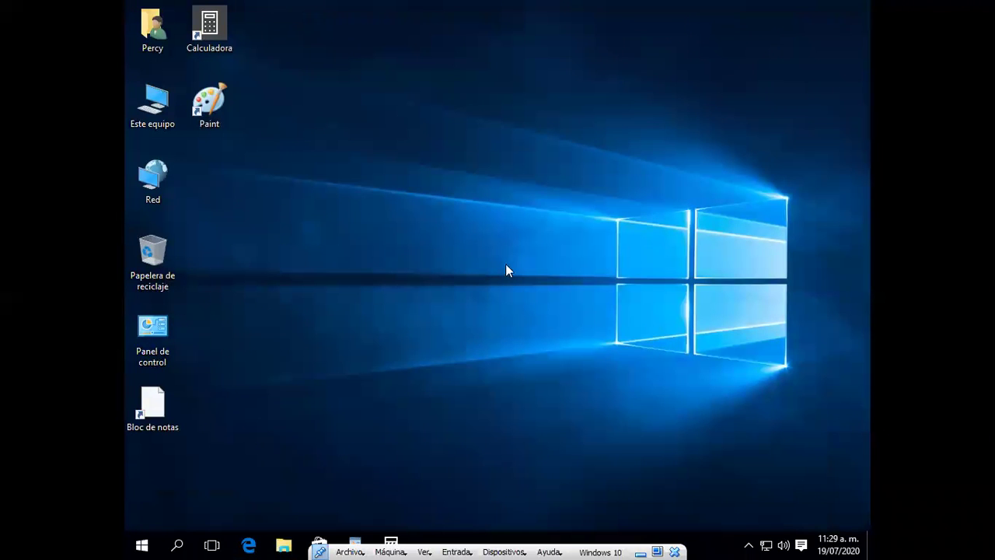
key("ctrl+super+Left")
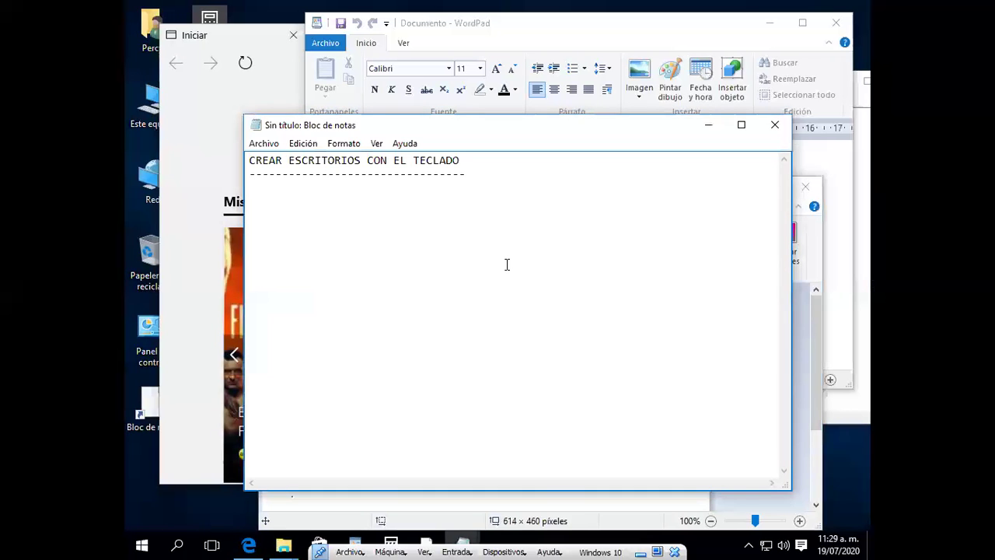
type("CTRL +")
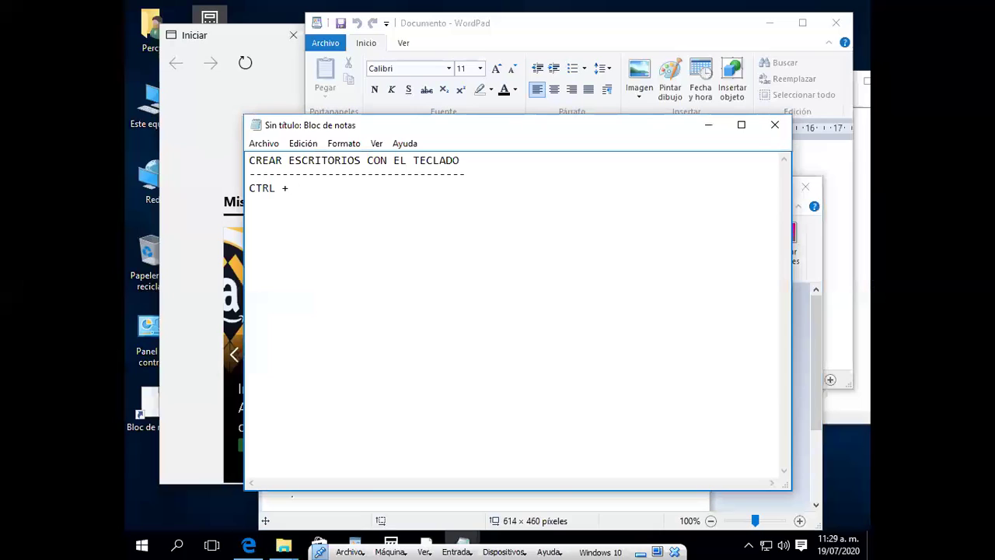
type(" WINDOWS + D")
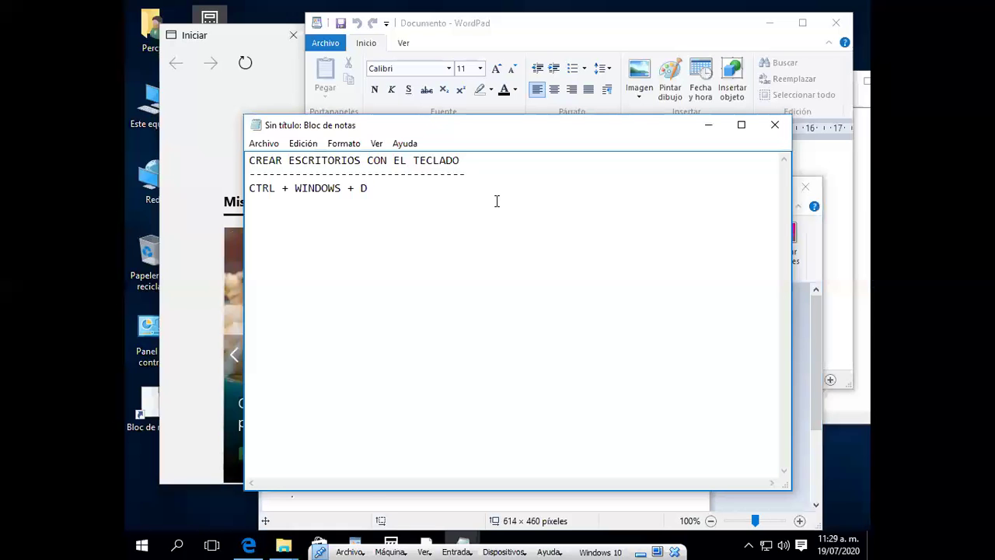
Create several more virtual desktops, up to Escritorio 11
key("ctrl+super+d")
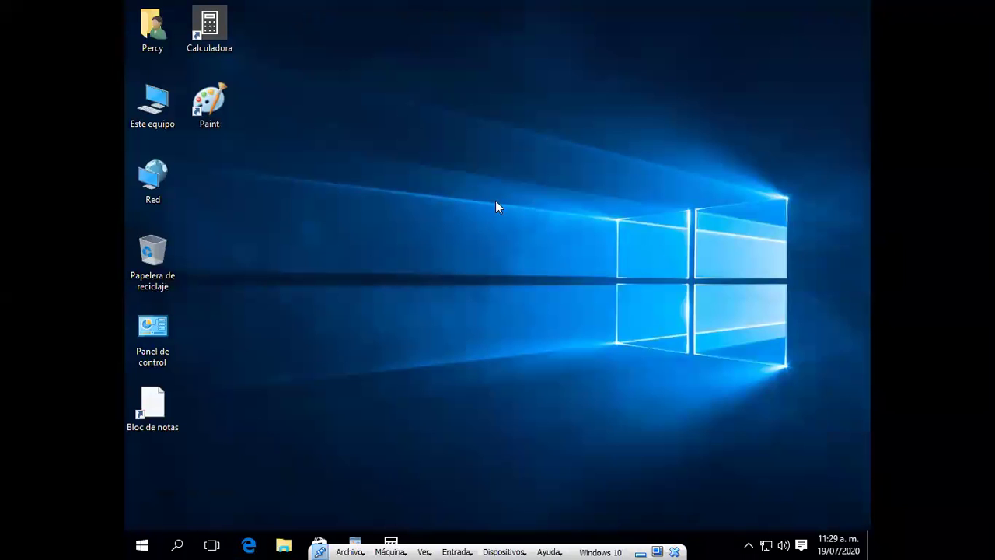
key("ctrl+super+Right")
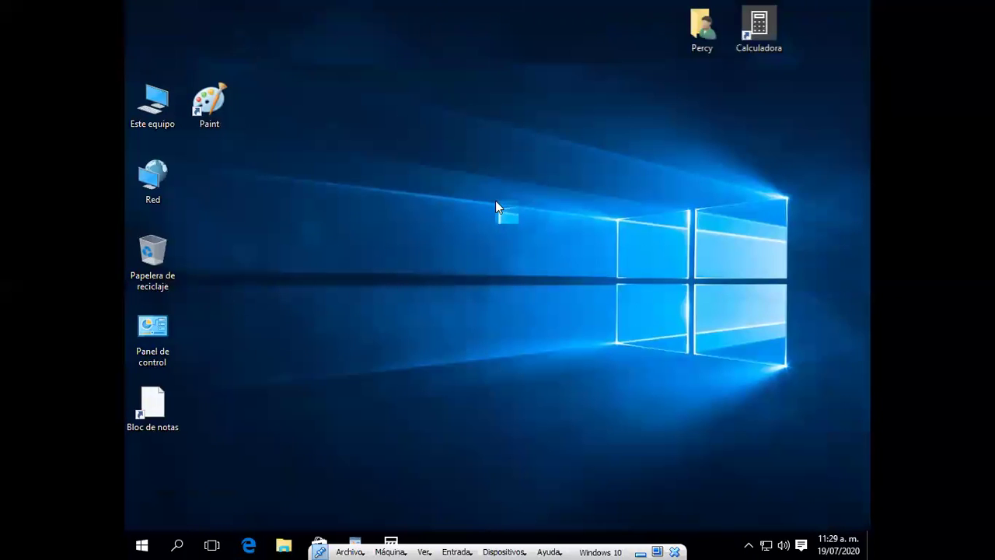
key("ctrl+super+Right")
key("ctrl+super+Left")
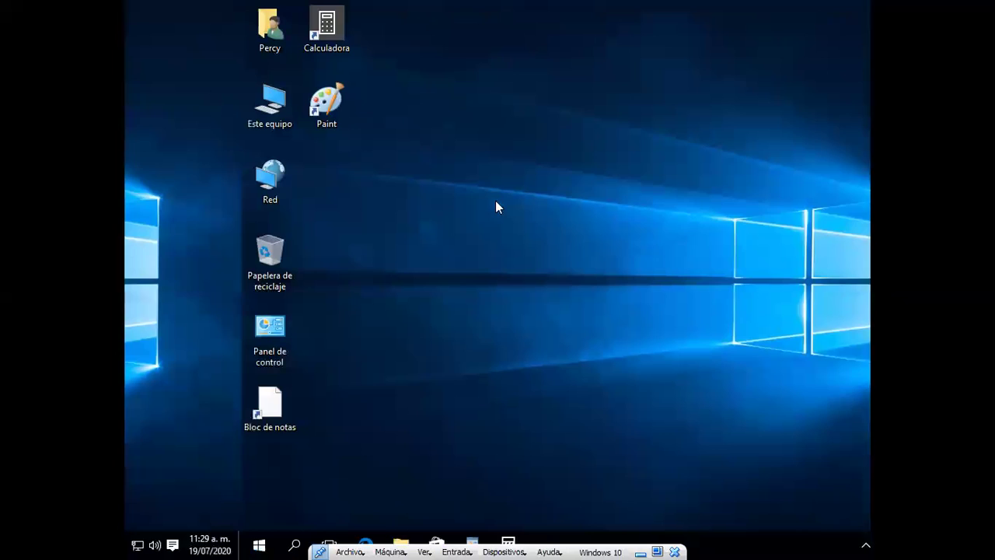
key("ctrl+super+Right")
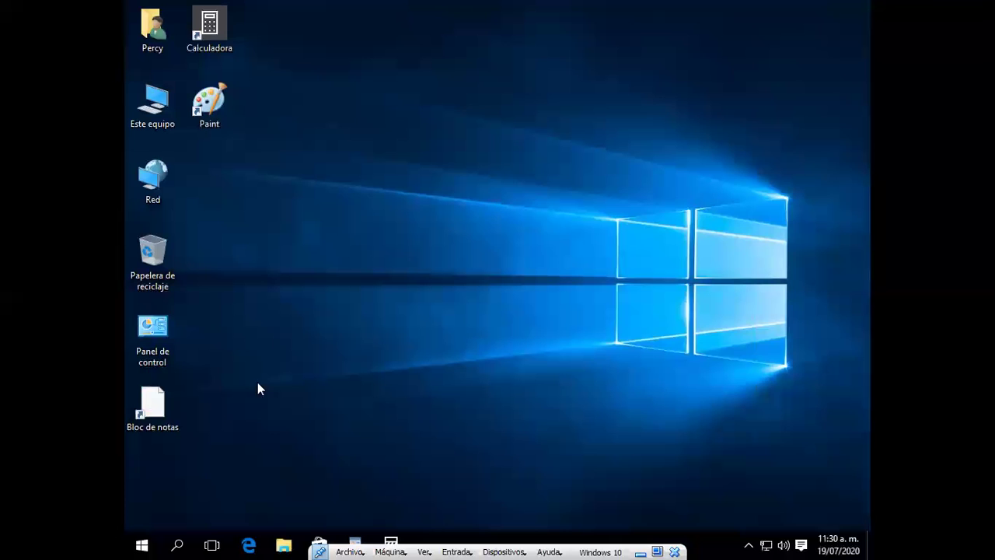
Browse the virtual desktops in Task View back to the beginning of the list and switch to Escritorio 1
left_click(211, 545)
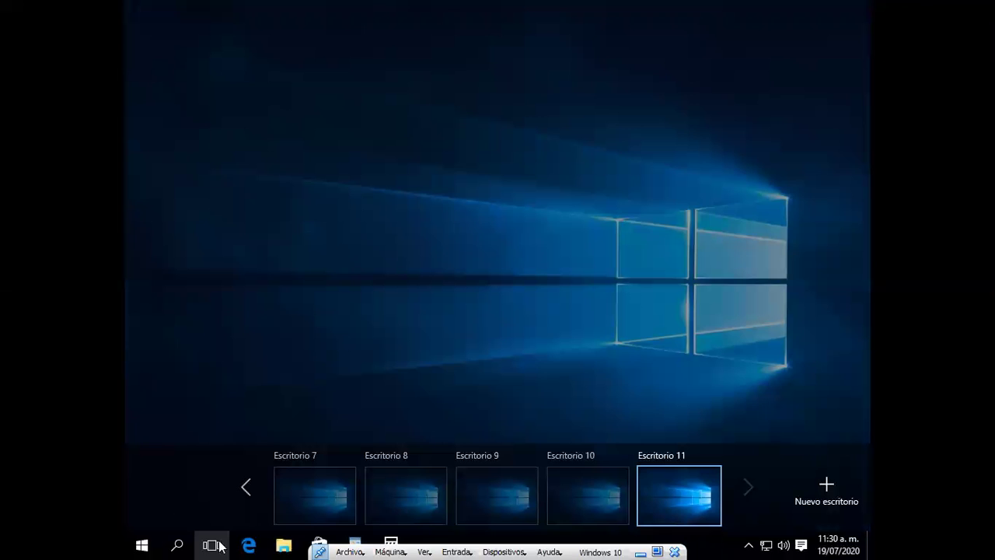
left_click(245, 488)
left_click(245, 488)
left_click(245, 488)
left_click(246, 489)
left_click(246, 488)
left_click(246, 489)
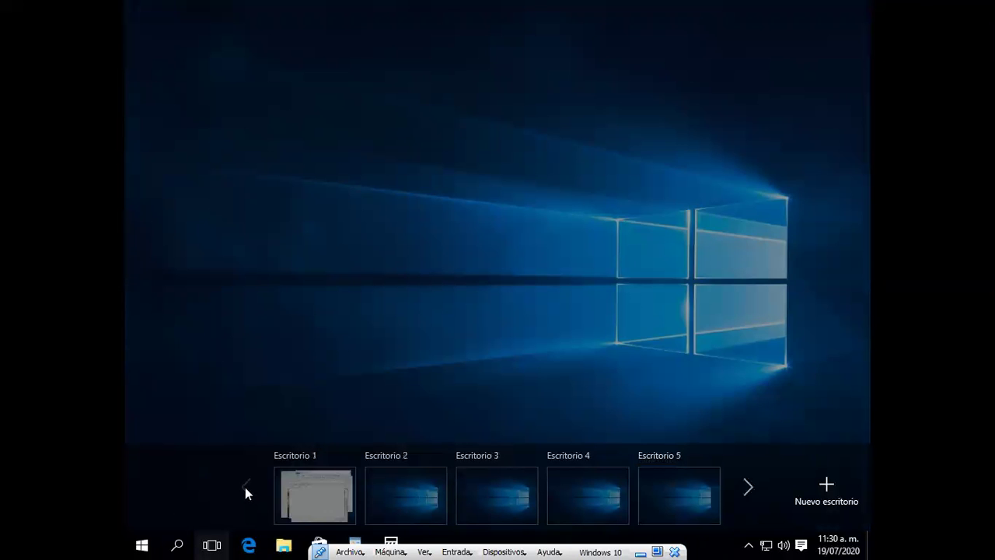
left_click(315, 484)
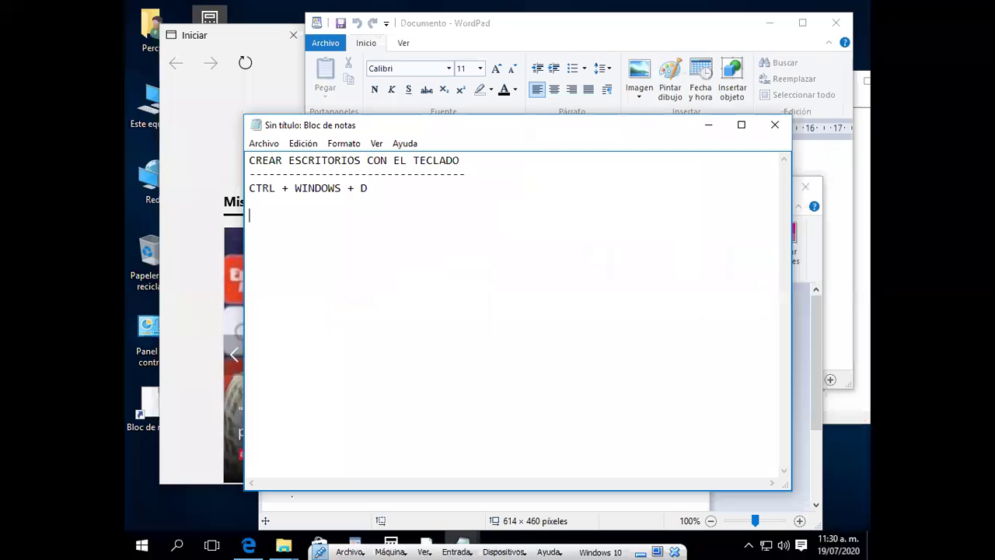
Add the heading "MOVER DE ESCRITORIO EN ESCRITORIO" to the note and underline it with a row of dashes
type("MO")
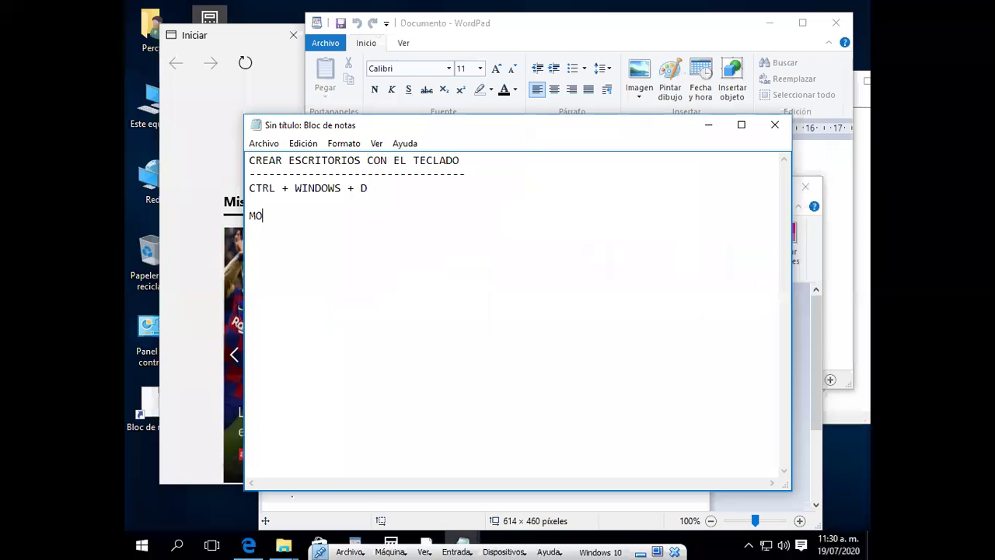
type("VER DE ES")
type("CR")
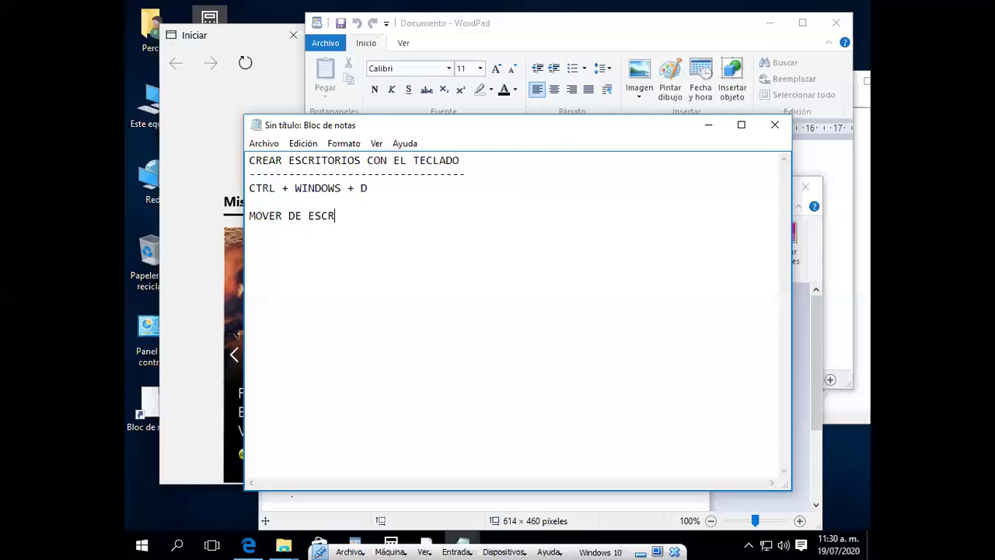
type("ITORIO EN ")
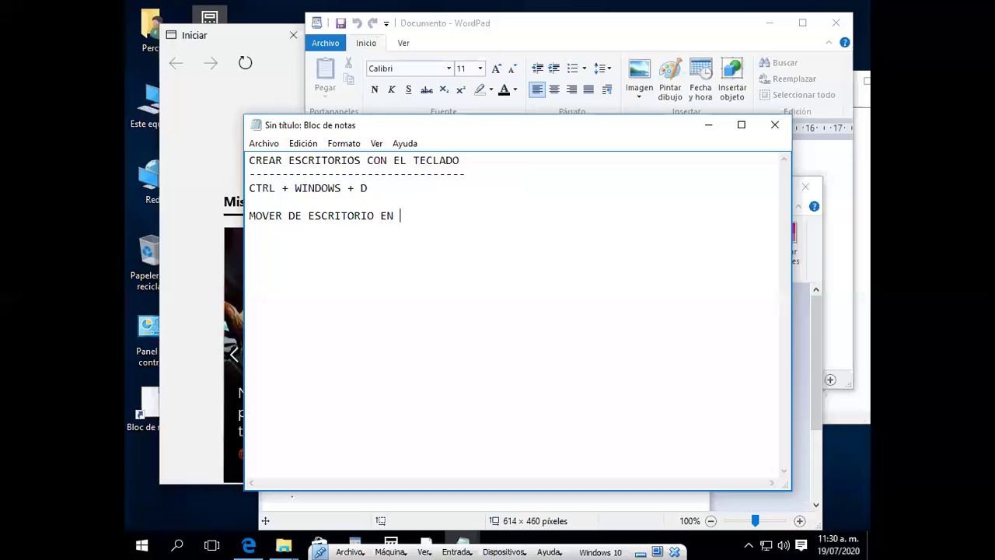
type("ESCRITORIO")
key("Return")
type("---------------------------------  ")
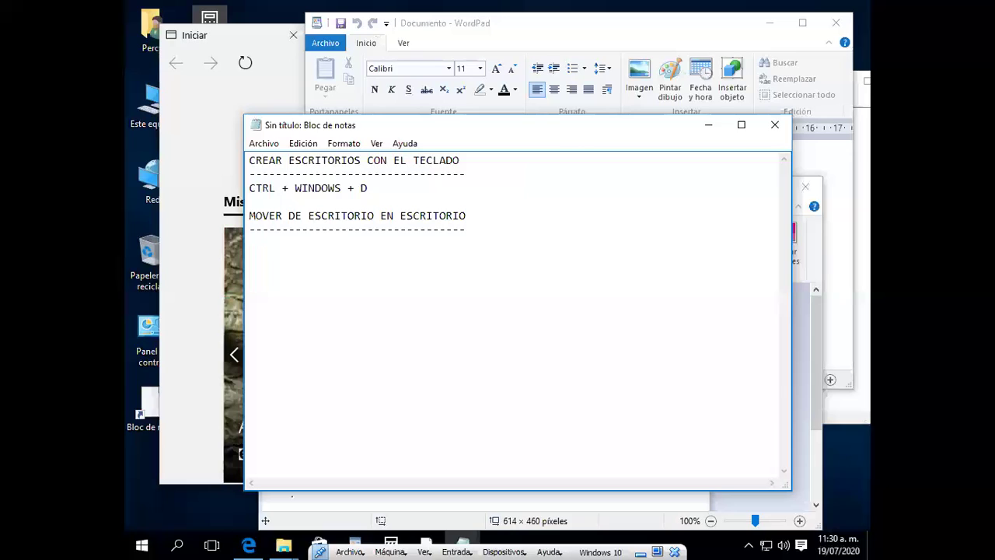
Write the shortcut line "CTRL + WINDOWS + Flechas" below the desktop-switching heading
type("CTRL  + WINDOWS + ")
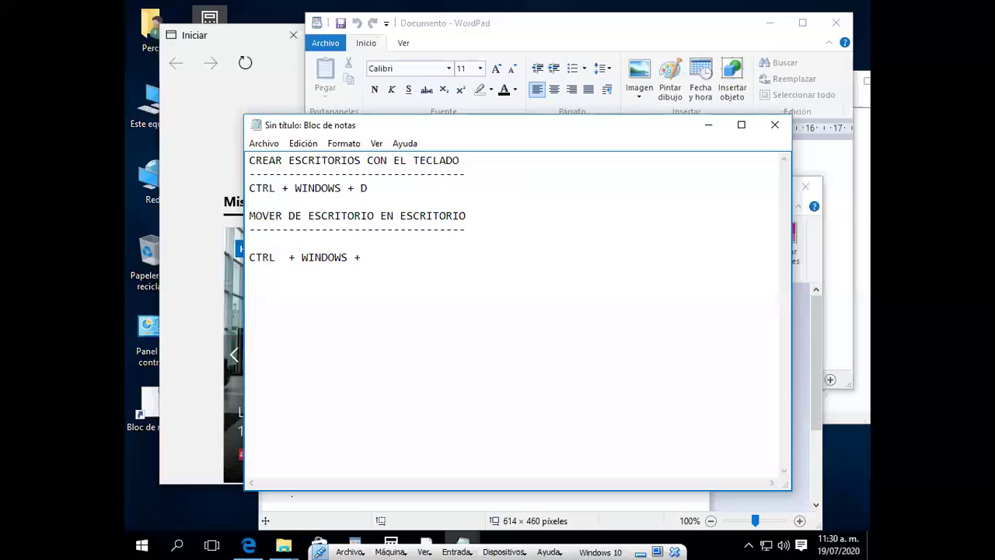
type("f")
key("BackSpace")
type("Flechas")
Move forward through the virtual desktops one by one and go back to the first desktop with the note
key("ctrl+super+Right")
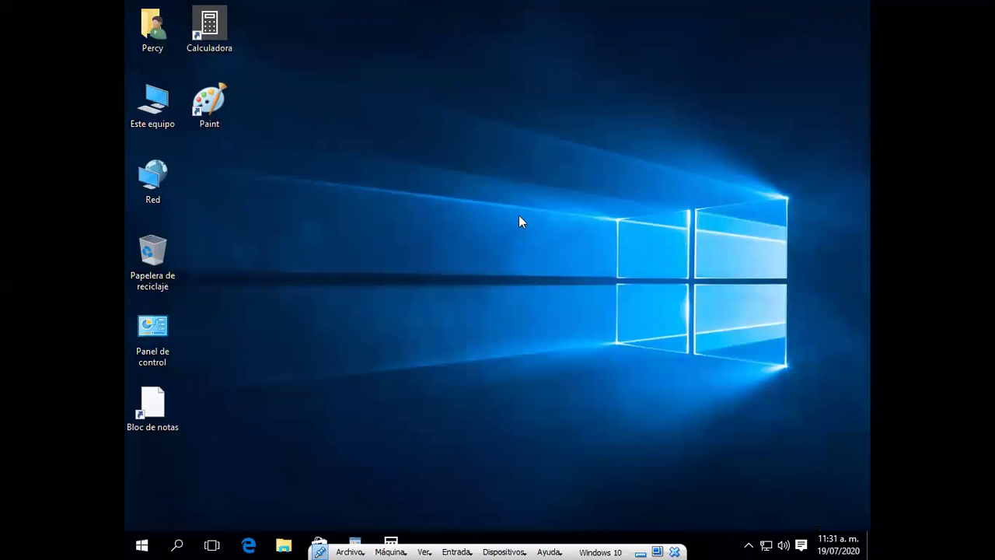
key("ctrl+super+Right")
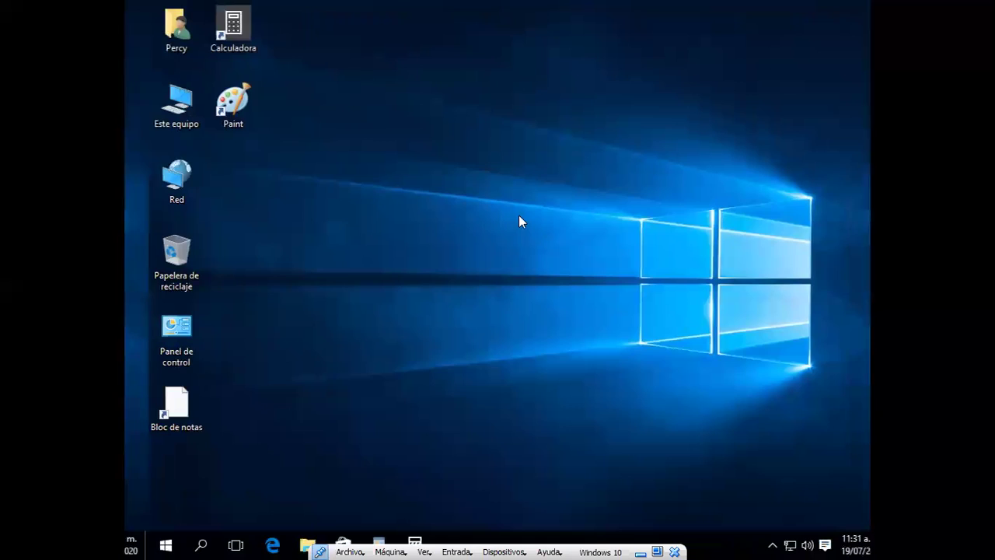
key("ctrl+super+Right")
key("ctrl+super+Right")
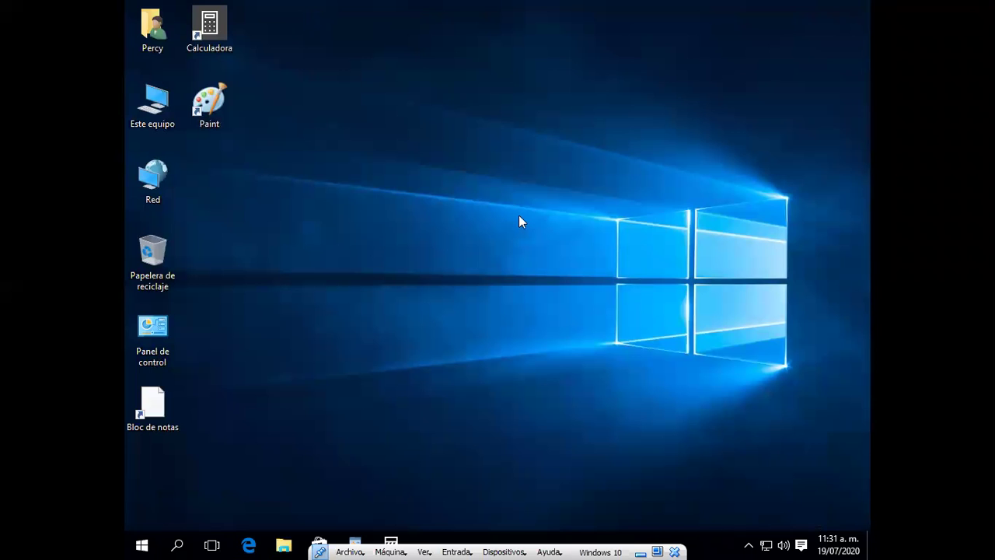
key("ctrl+super+Right")
key("ctrl+super+Right")
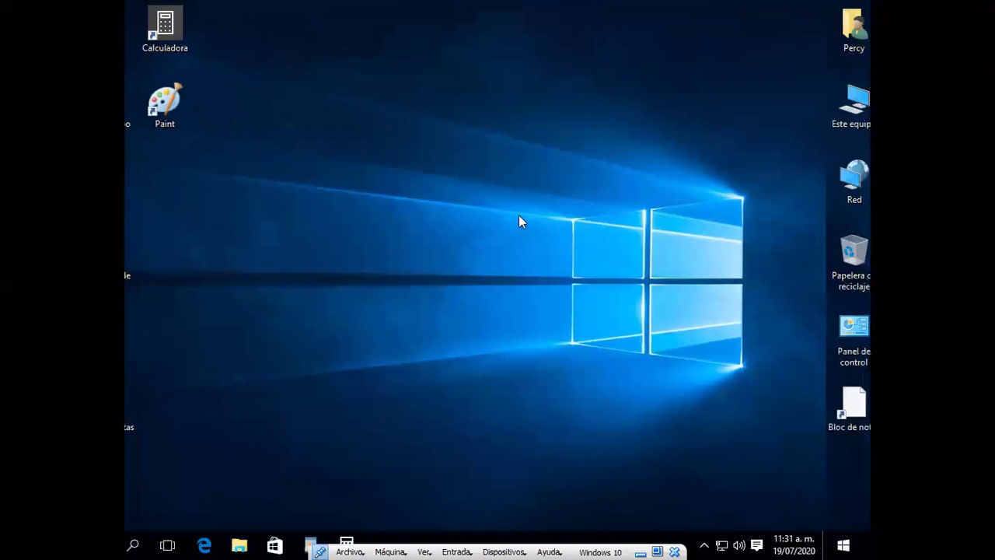
key("ctrl+super+Right")
key("ctrl+super+Right")
key("ctrl+super+Right")
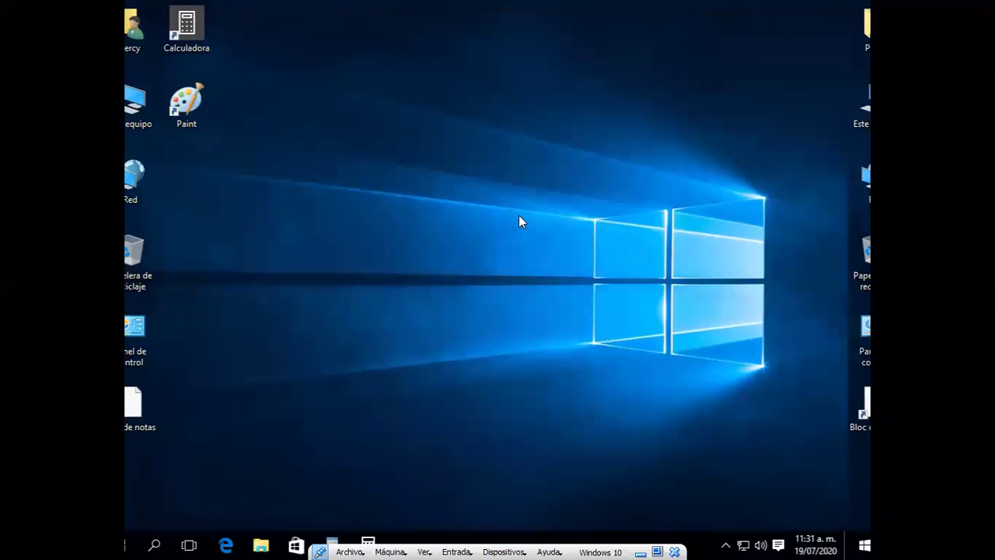
key("ctrl+super+Left")
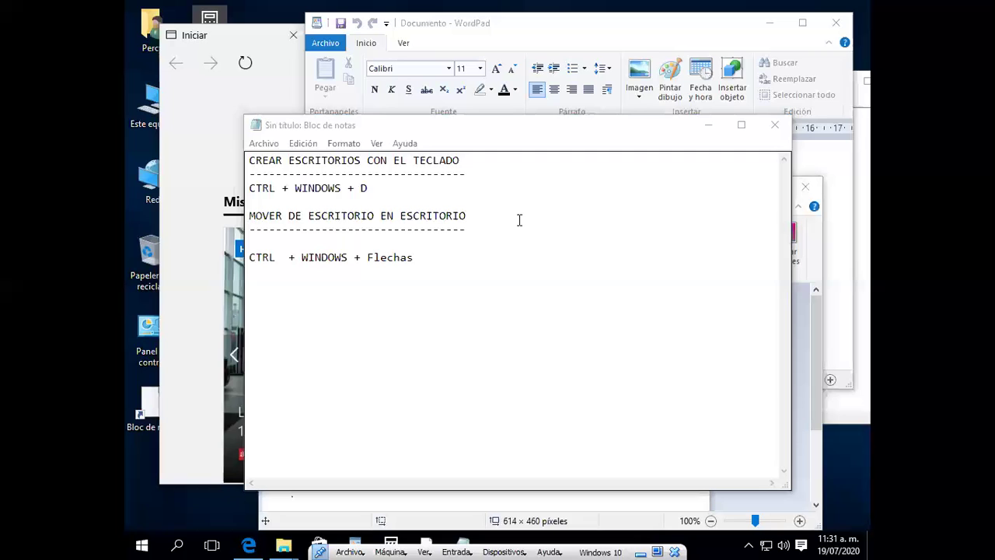
Add the heading "CERRAR ESCRITORIOS" below the existing note lines and underline it with dashes
left_click(477, 268)
key("Return")
key("Return")
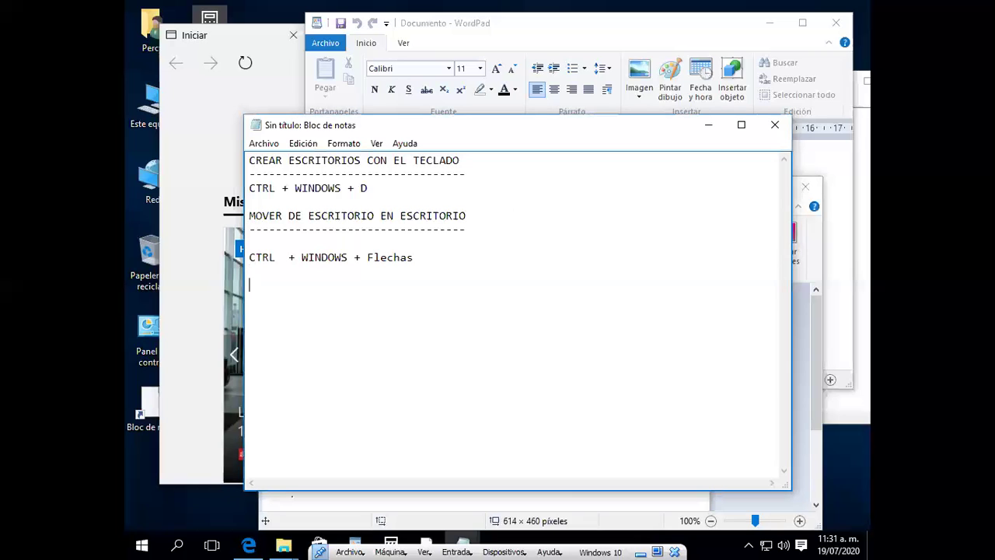
type("CERRAR ESCRITORIOS")
key("Return")
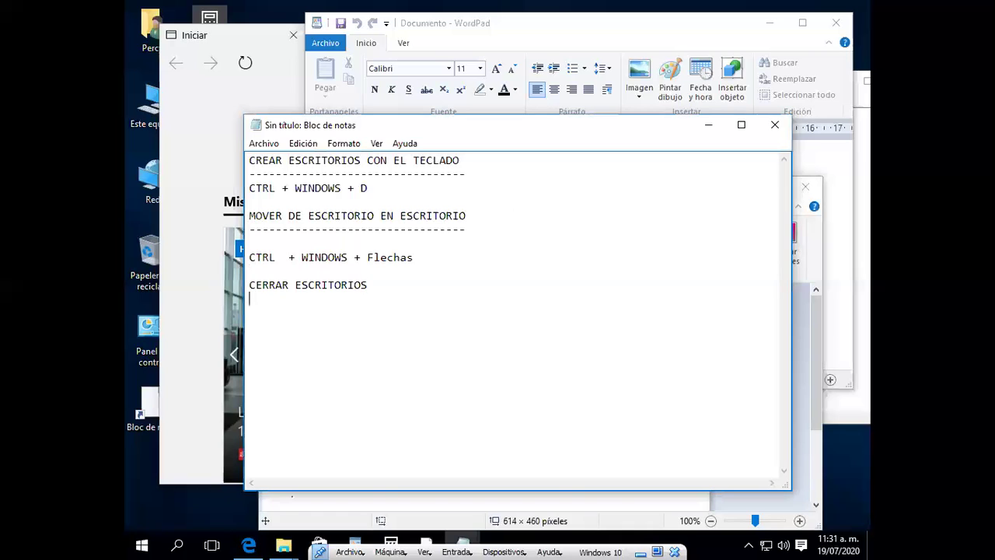
type("------------------")
Write the shortcut line "CTRL + WINDOWS + F4" under the closing-desktops heading
key("Return")
type("CTRL + WINDOWS + ")
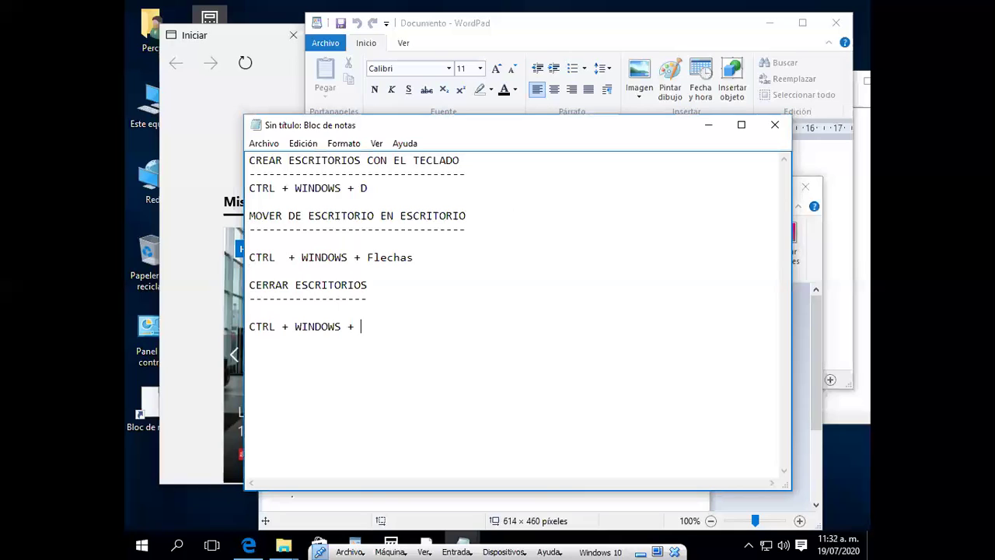
type("F4")
key("super")
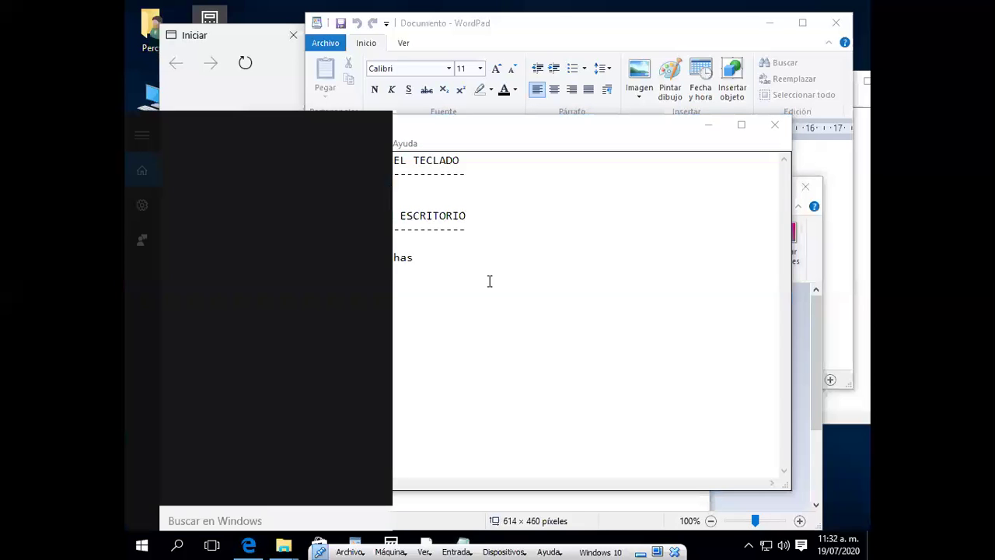
key("Escape")
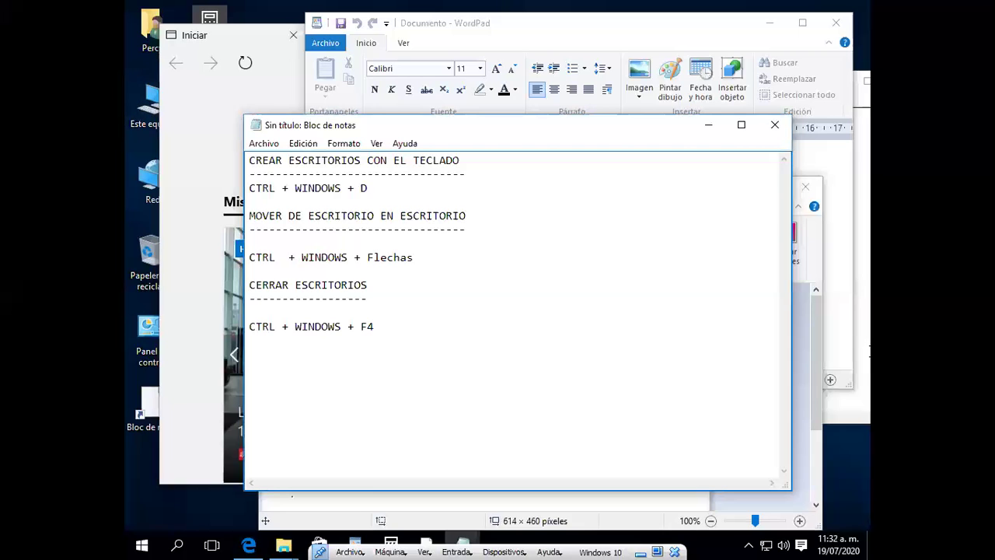
Show the bare desktop by minimizing all windows, and restore only the Bloc de notas window containing the shortcut list
key("ctrl+super+d")
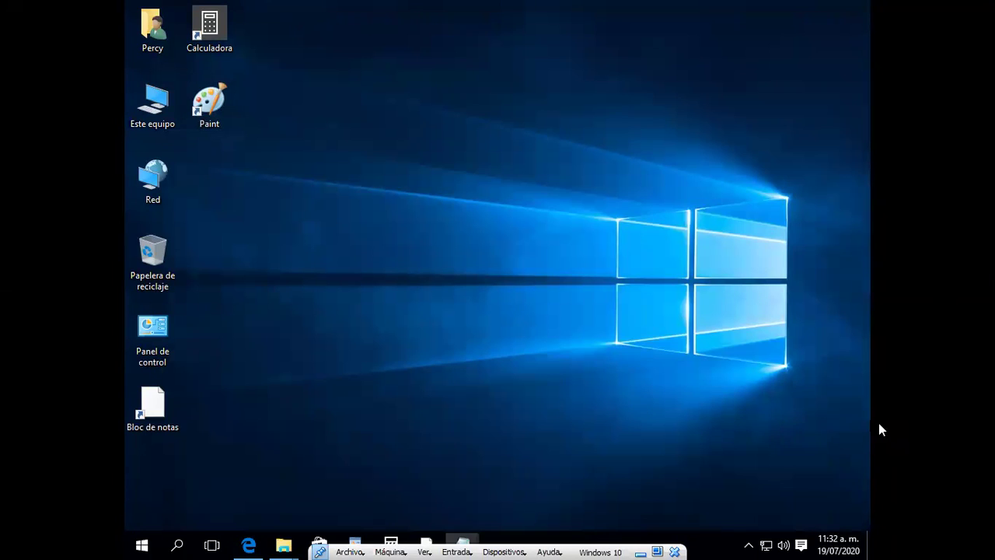
key("ctrl+super+Left")
key("ctrl+super+Right")
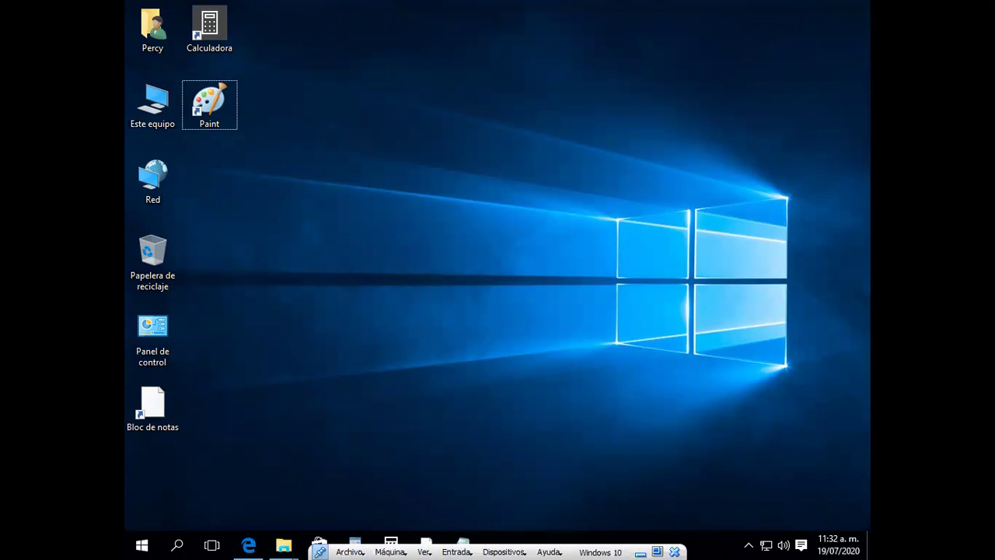
mouse_move(466, 532)
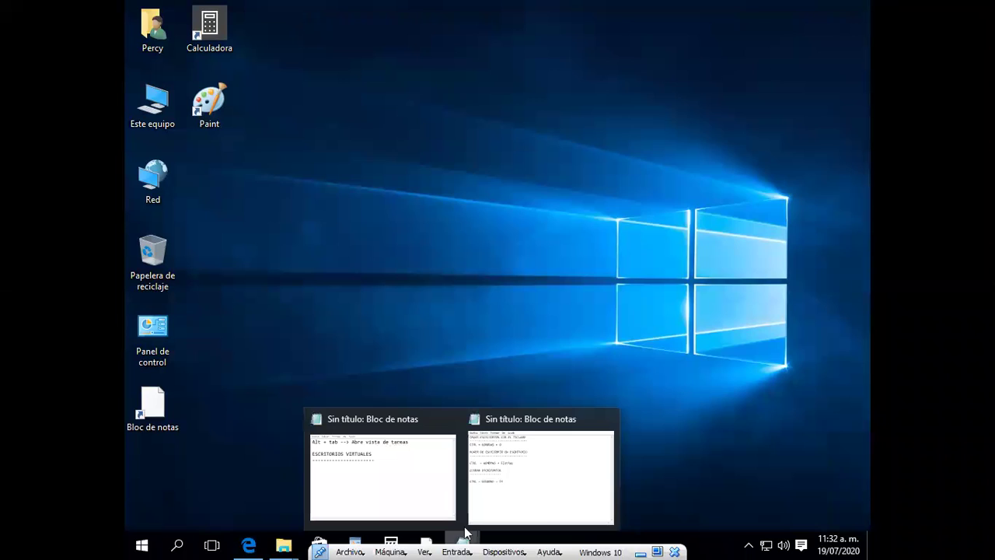
left_click(507, 439)
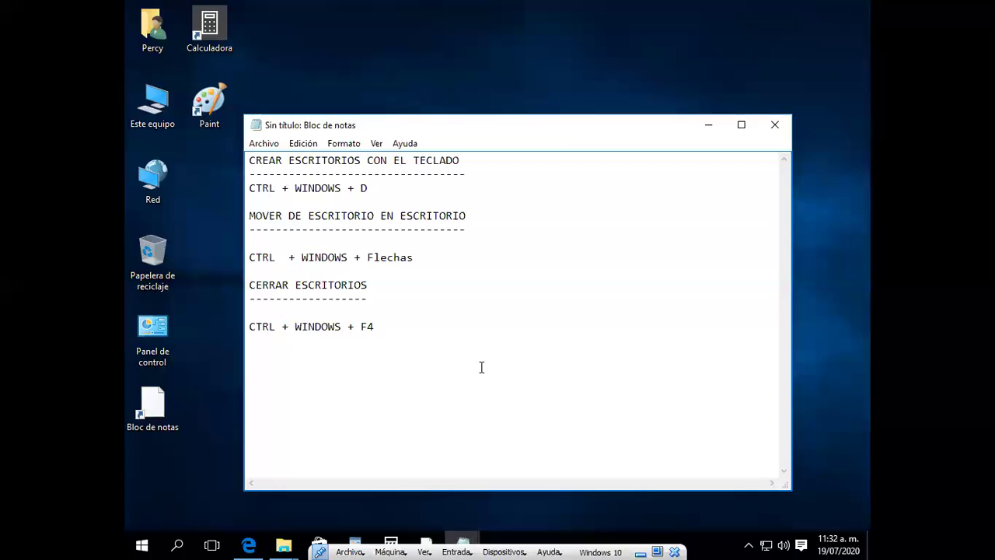
Switch from the first desktop to the empty virtual desktops that follow it
key("ctrl+super+Right")
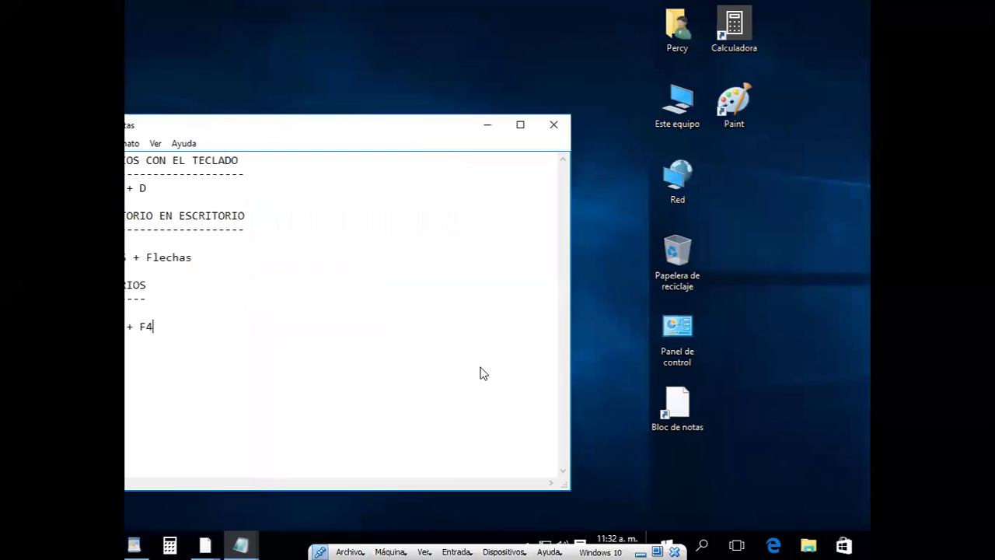
key("ctrl+super+Right")
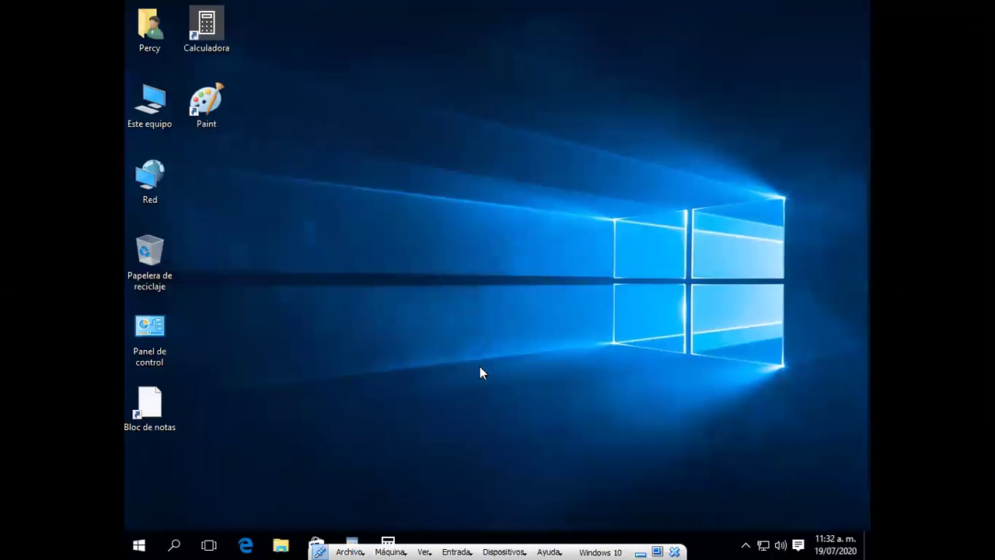
key("Down")
key("Return")
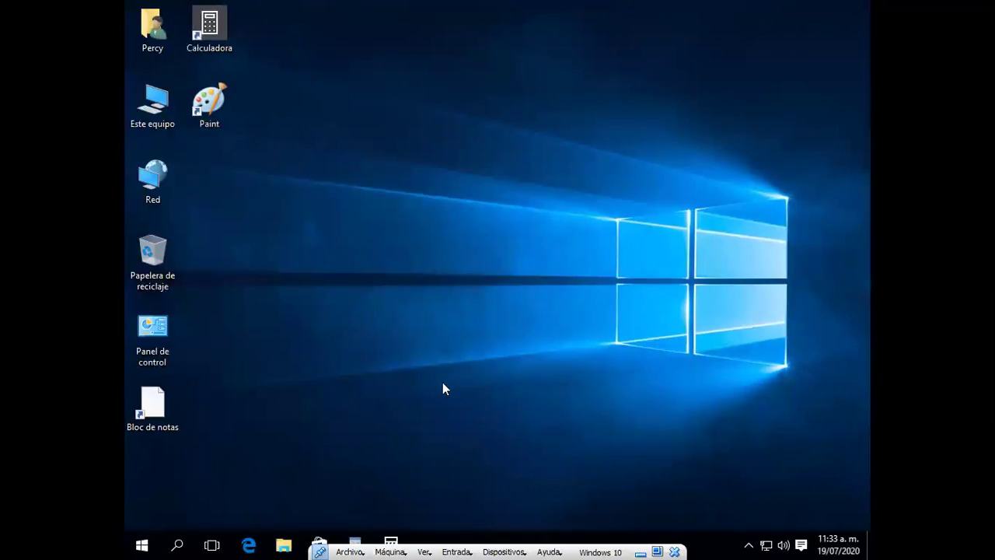
Return to the first virtual desktop and bring up the Bloc de notas window with the desktop shortcut list through Task View
key("ctrl+super+Left")
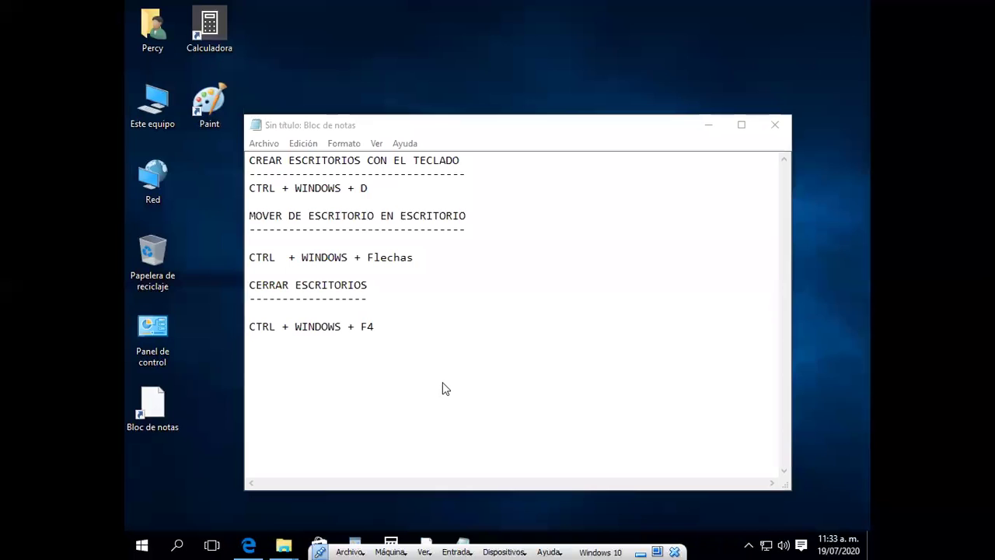
key("super+Tab")
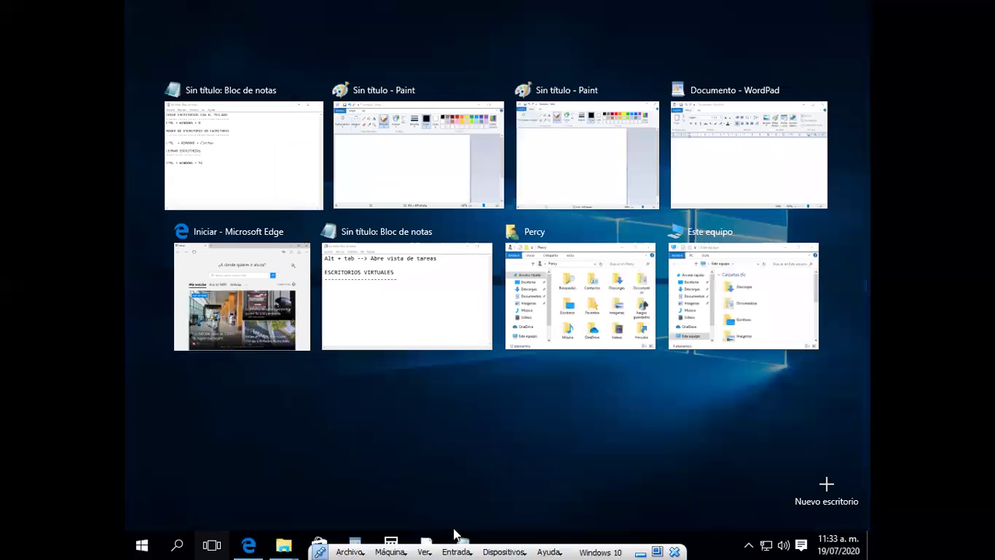
left_click(288, 185)
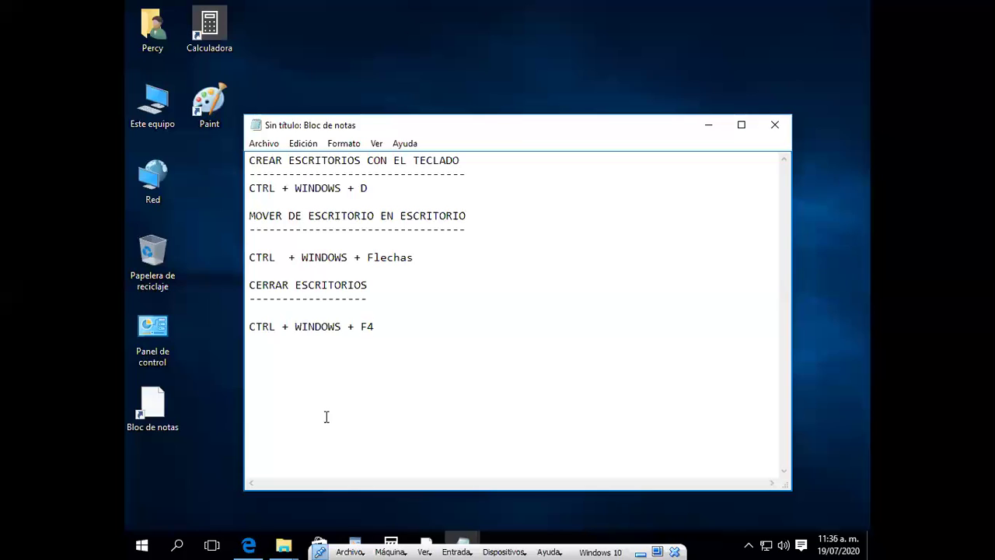
Create a second virtual desktop, switch to it and open Panel de control there
left_click(219, 546)
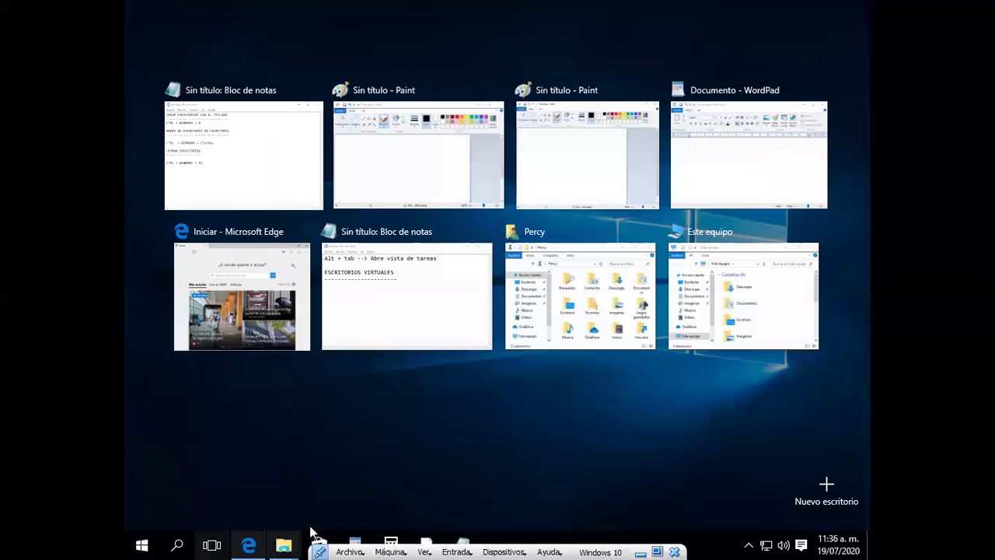
left_click(831, 501)
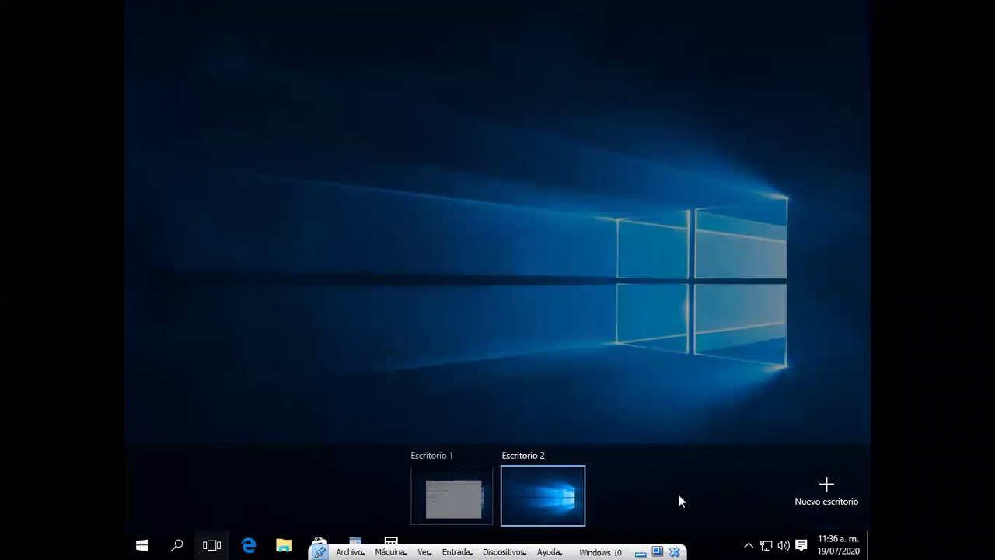
mouse_move(539, 515)
left_click(545, 513)
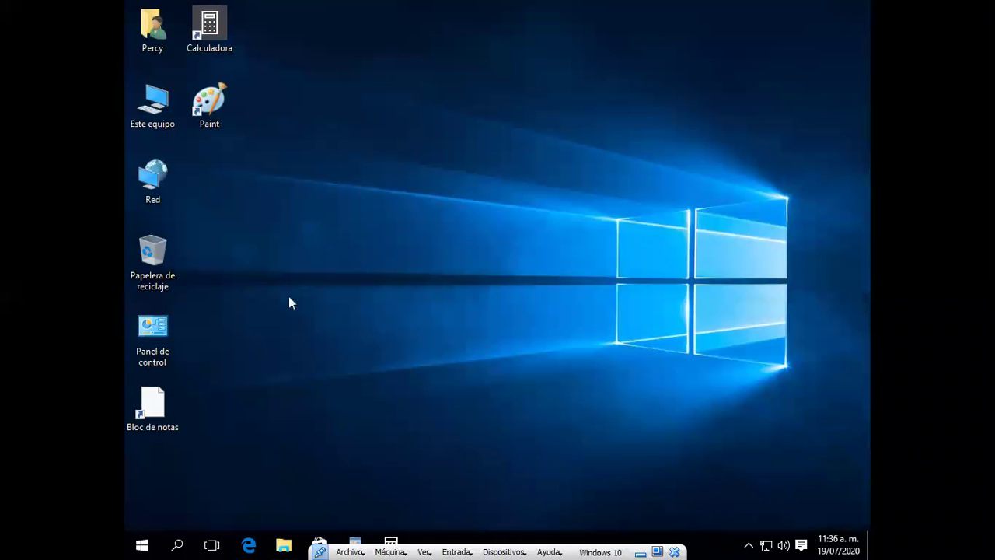
left_click(164, 328)
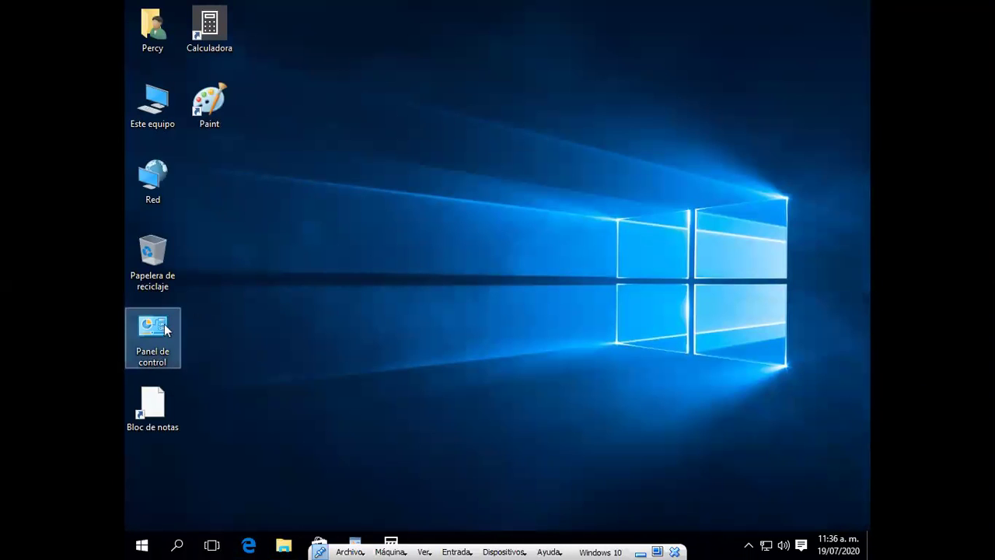
double_click(164, 329)
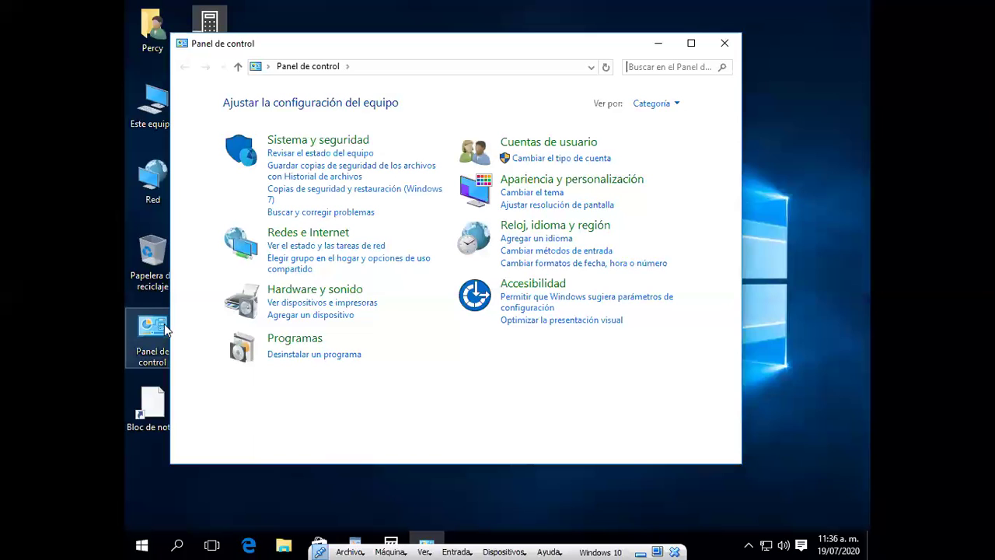
Close Escritorio 2 from Task View and return to Escritorio 1
left_click(210, 547)
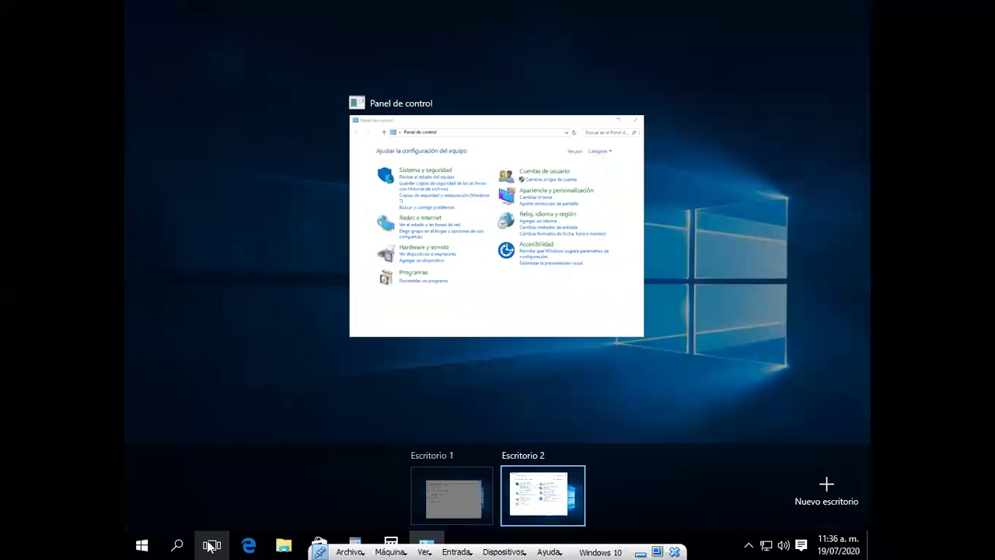
mouse_move(577, 464)
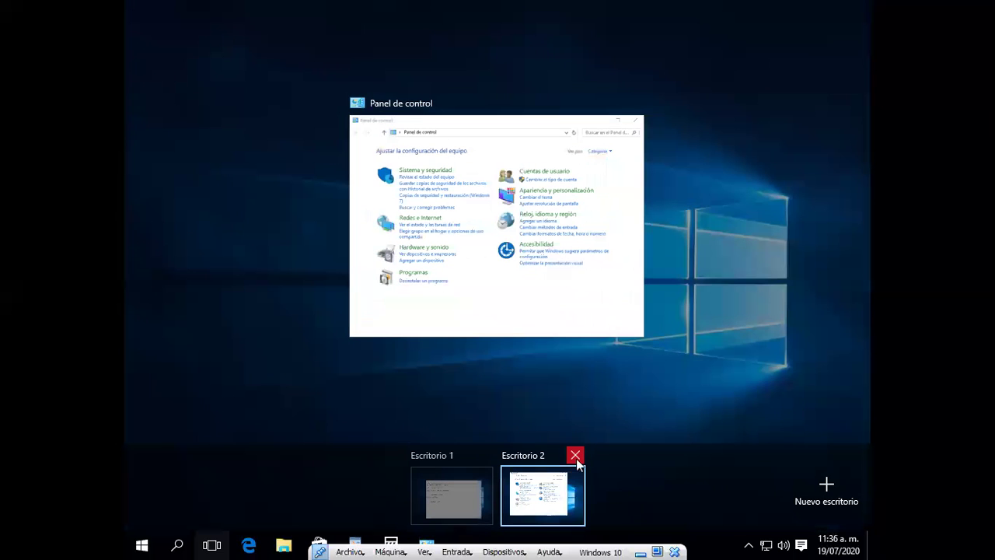
left_click(576, 458)
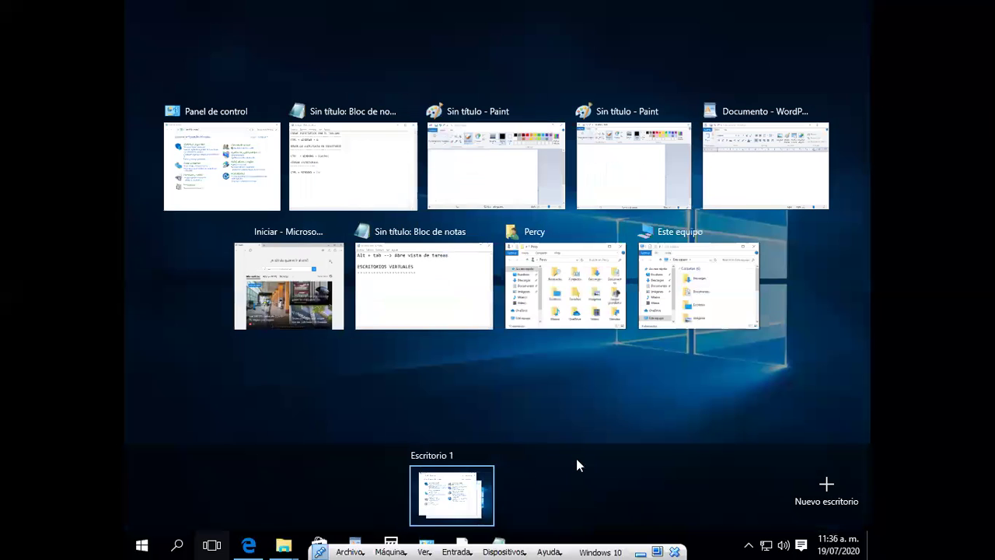
left_click(333, 381)
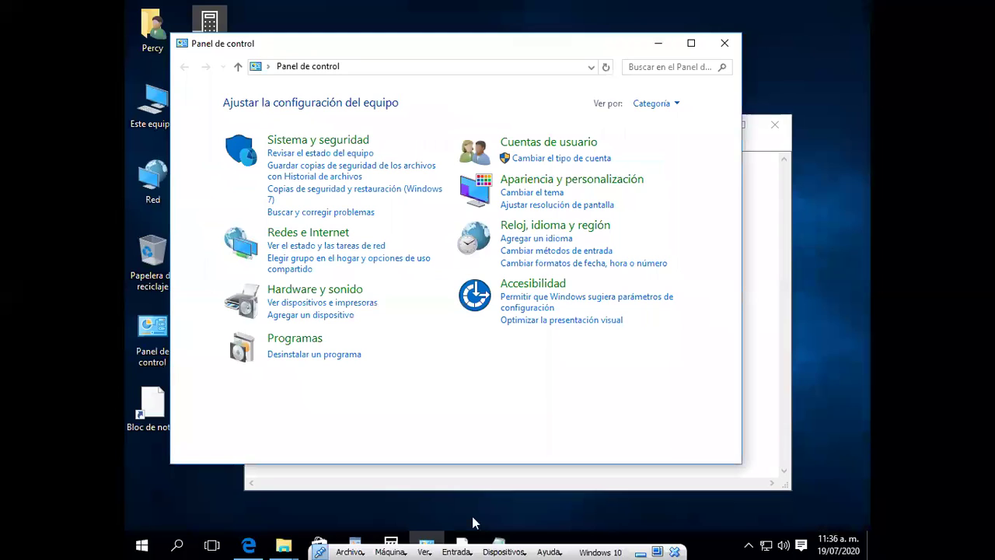
Bring the Bloc de notas window with the shortcut list in front of Panel de control and shift it slightly up and left
left_click(496, 538)
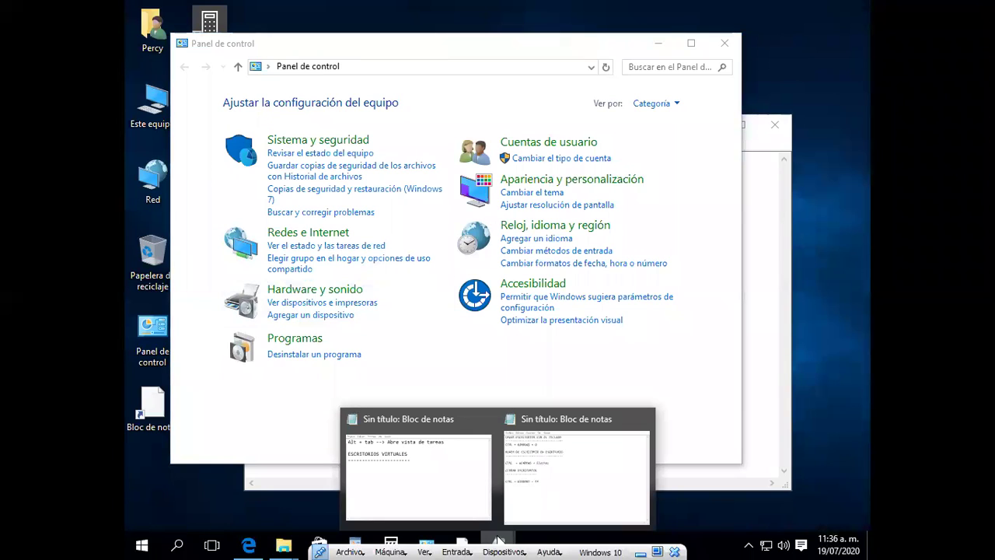
left_click(576, 474)
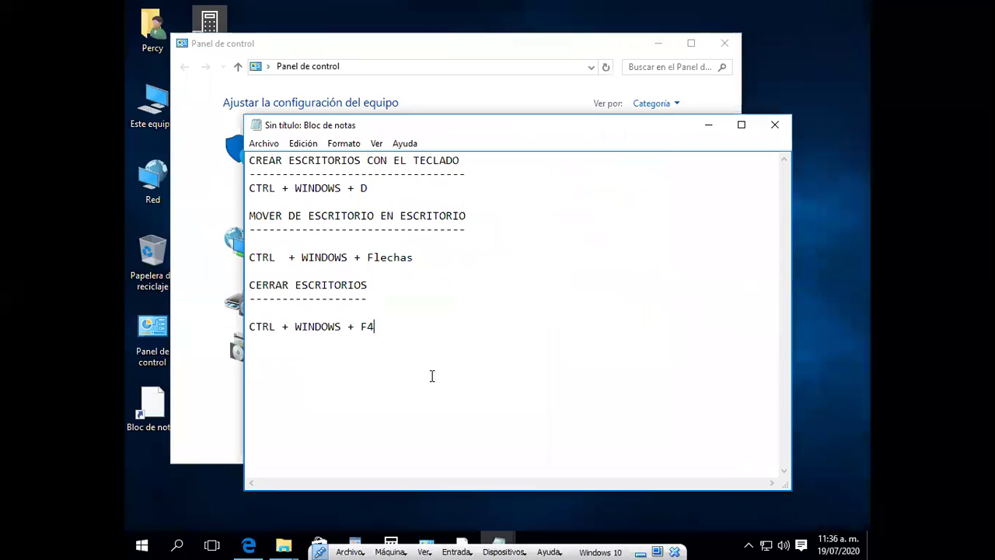
left_click_drag(431, 129, 402, 96)
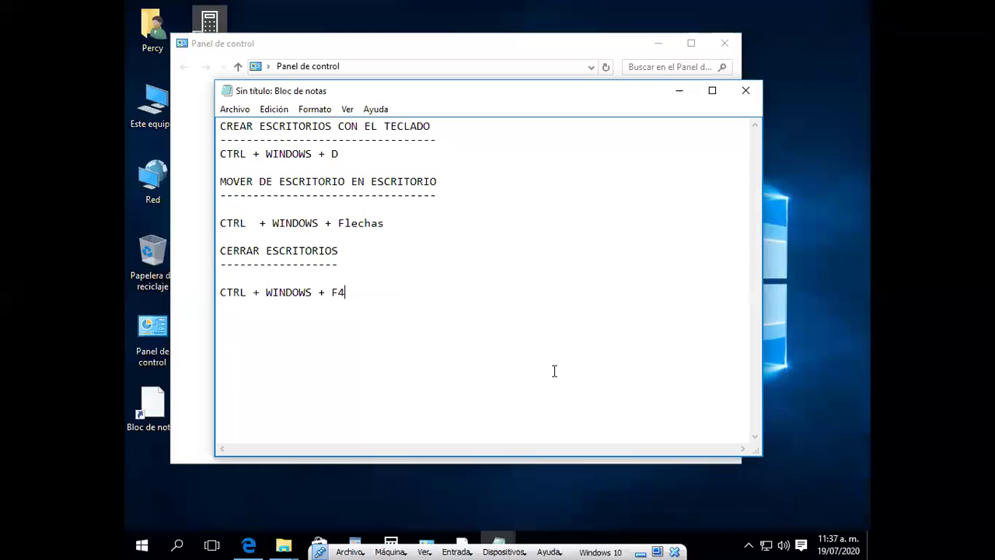
Create another virtual desktop, switch to it and review the two desktops in Task View
left_click(212, 545)
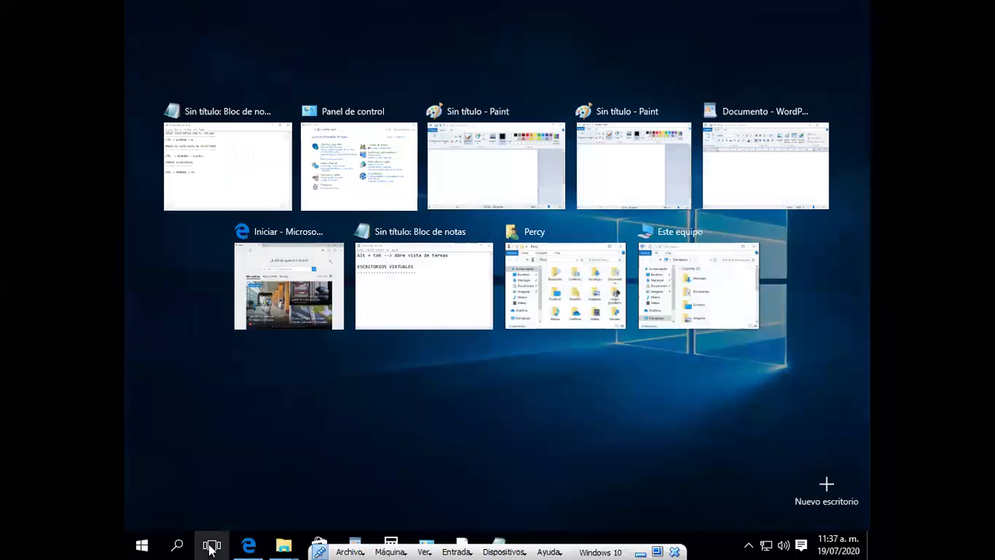
left_click(835, 490)
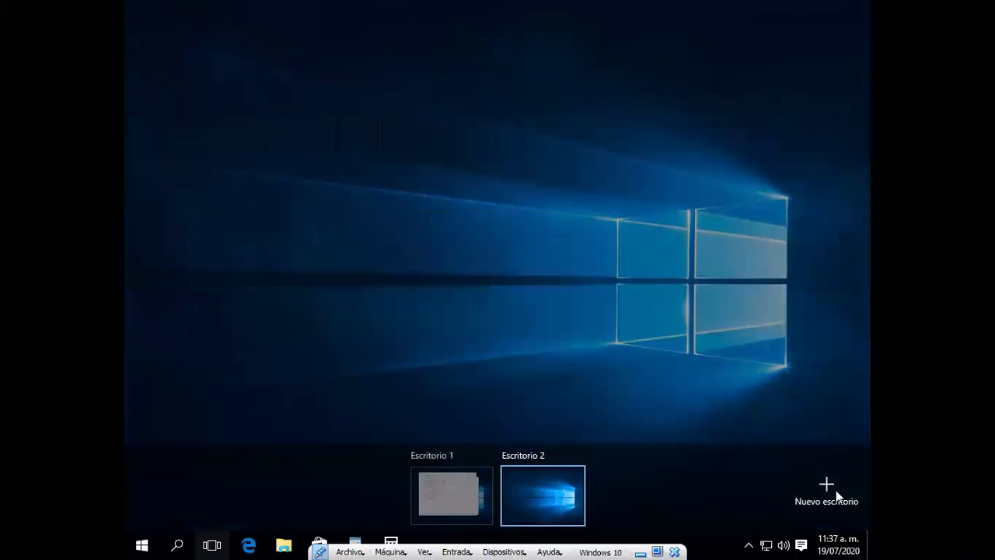
left_click(547, 509)
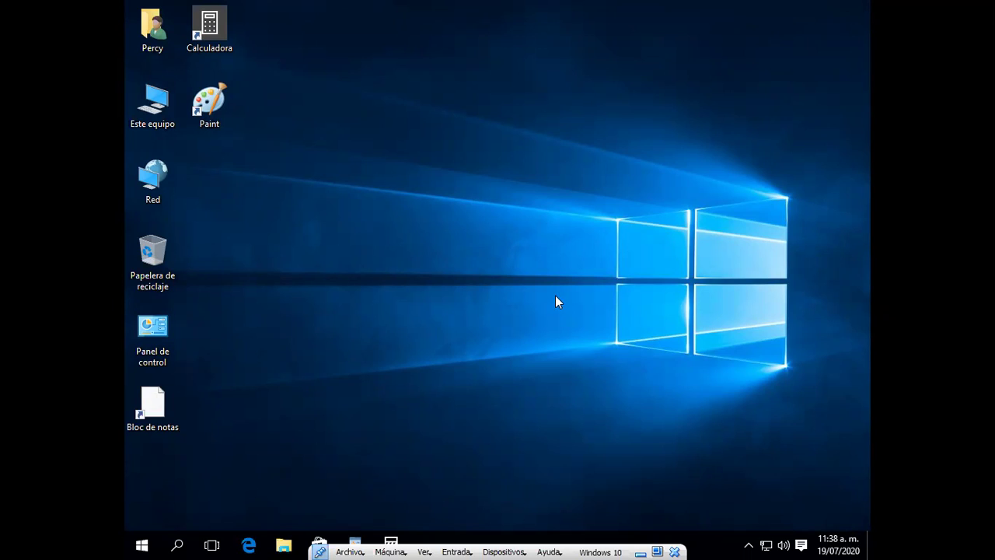
left_click(221, 544)
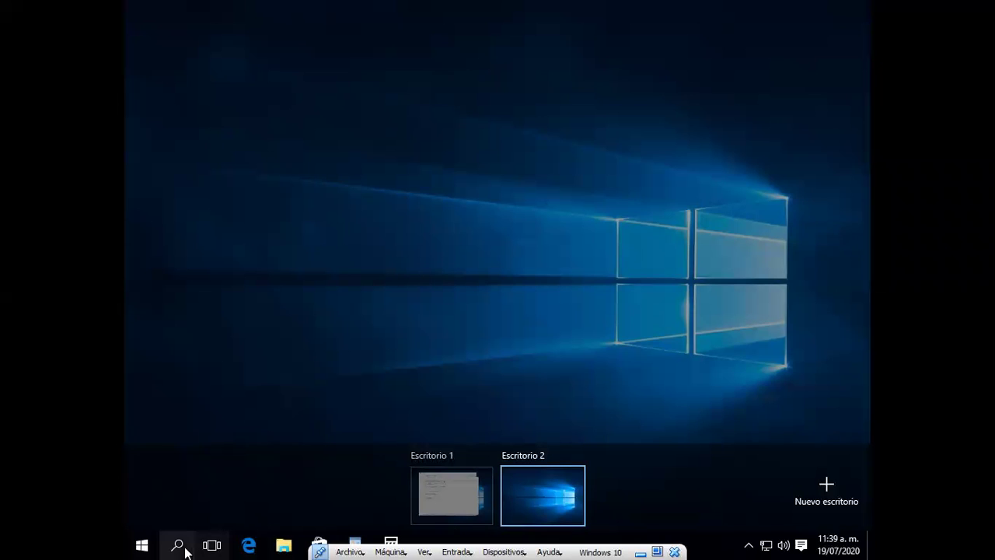
left_click(212, 545)
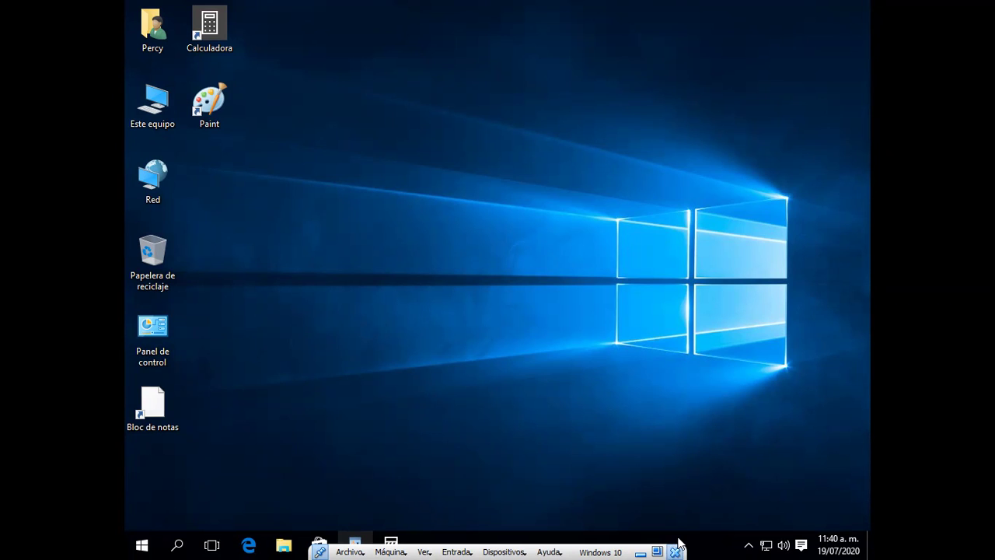
Close the Windows 10 virtual machine with the option Apagar la máquina
left_click(675, 549)
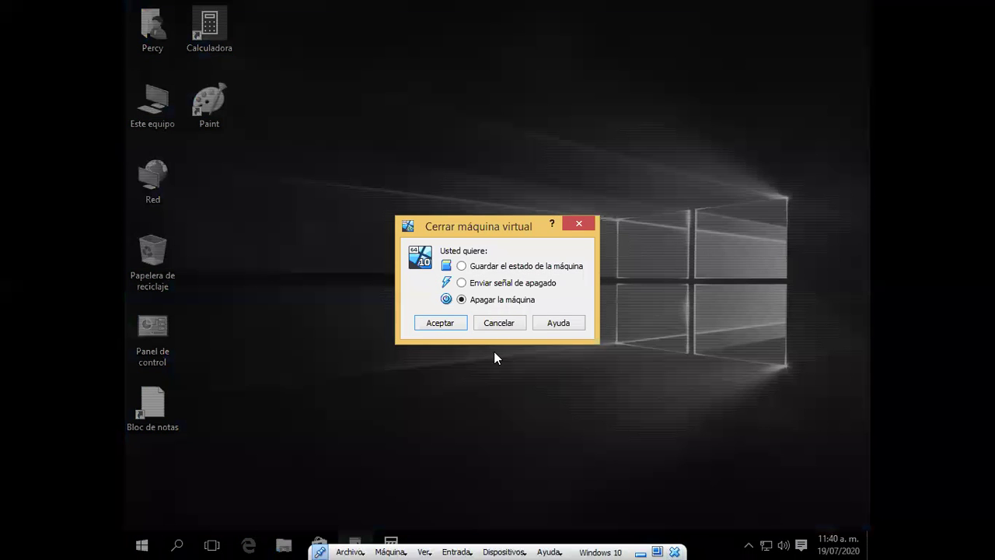
left_click(455, 326)
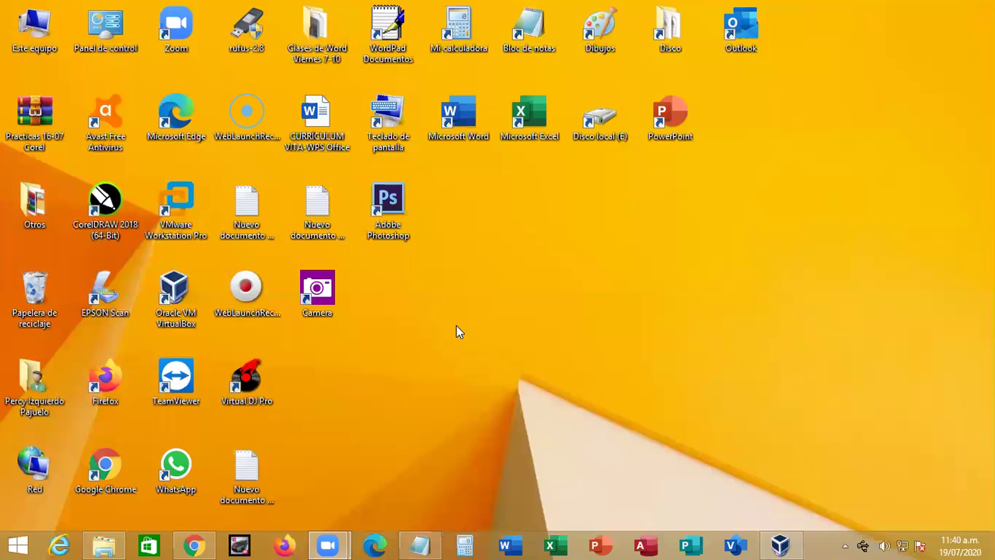
In the host's open Bloc de notas document, add the heading "ADMINISTRACION DE ARCHIVOS" in the blank area below "-Escritorios virtuales" and underline it with dashes
left_click(420, 545)
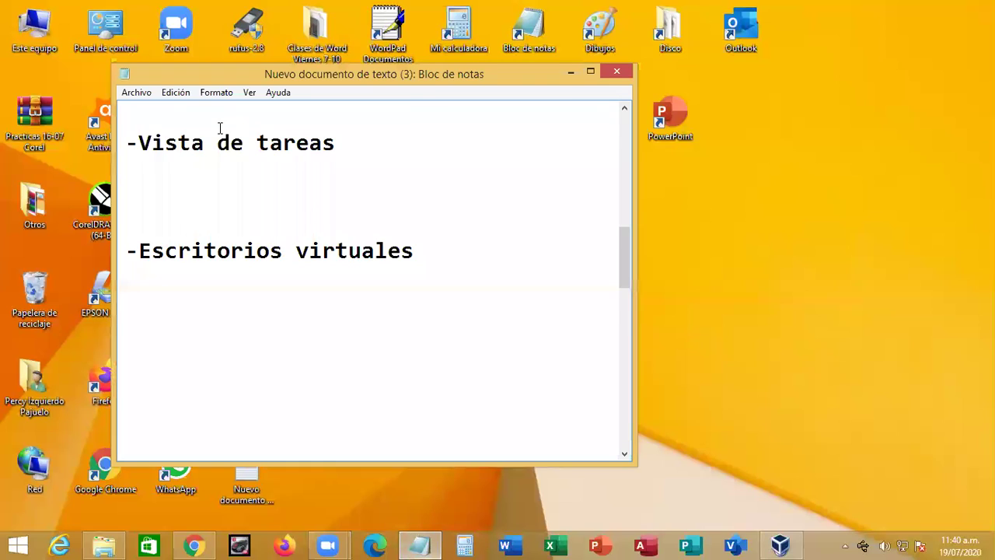
scroll(220, 129, "down", 2)
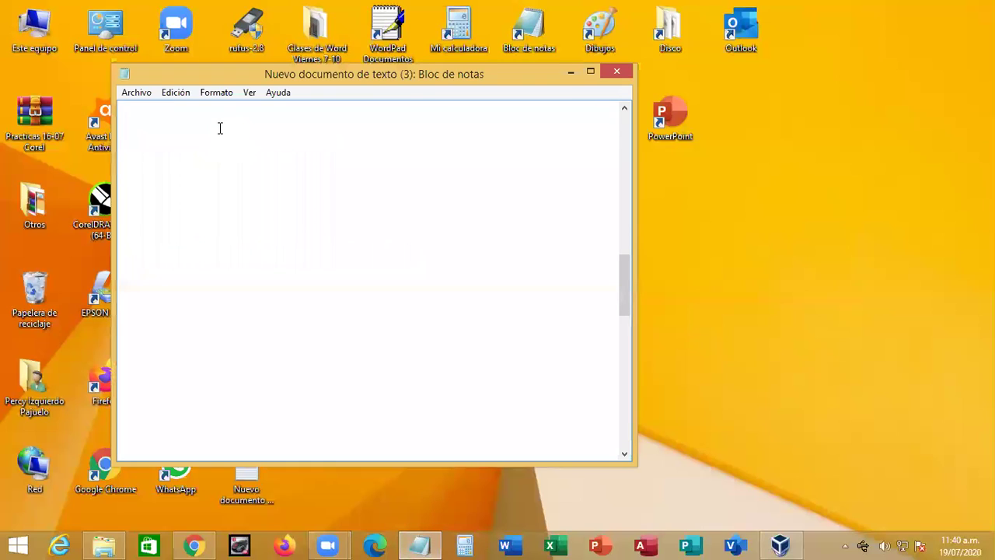
type("ADMIN")
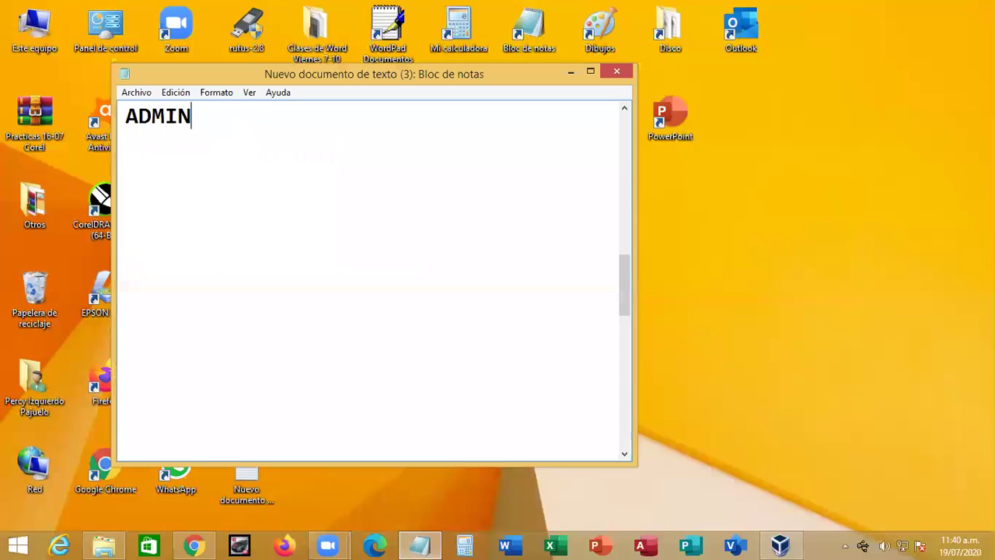
type("ISTRACION DE")
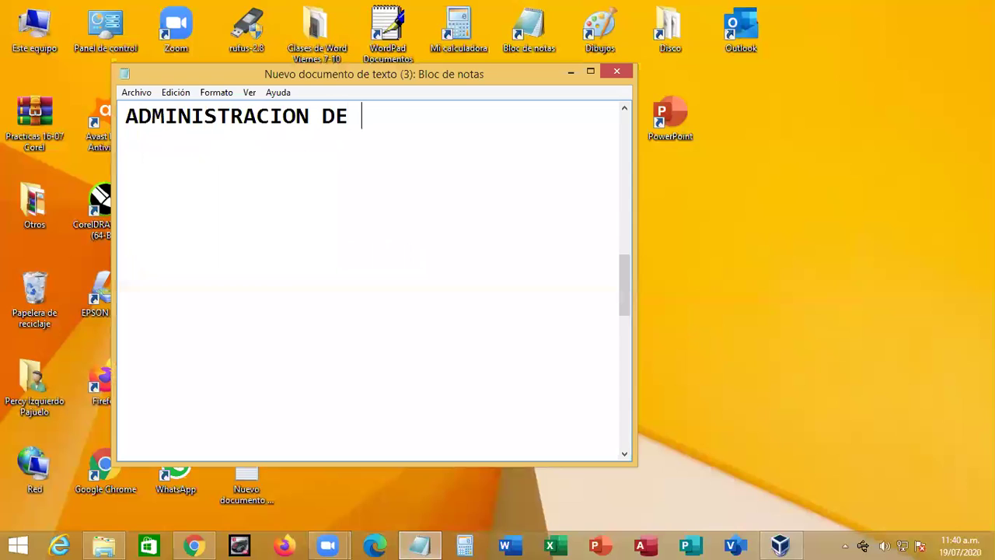
type("ARCHIVOS")
key("Return")
type("--------------------------")
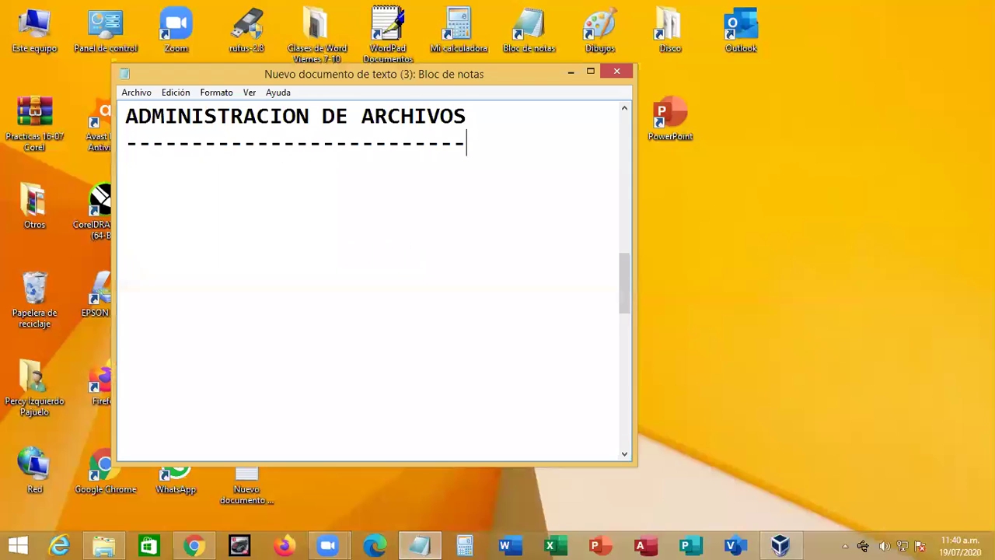
Add the topic line "-Crear archivos" under the file administration heading and underline it with dashes
key("Return")
type("-Cre")
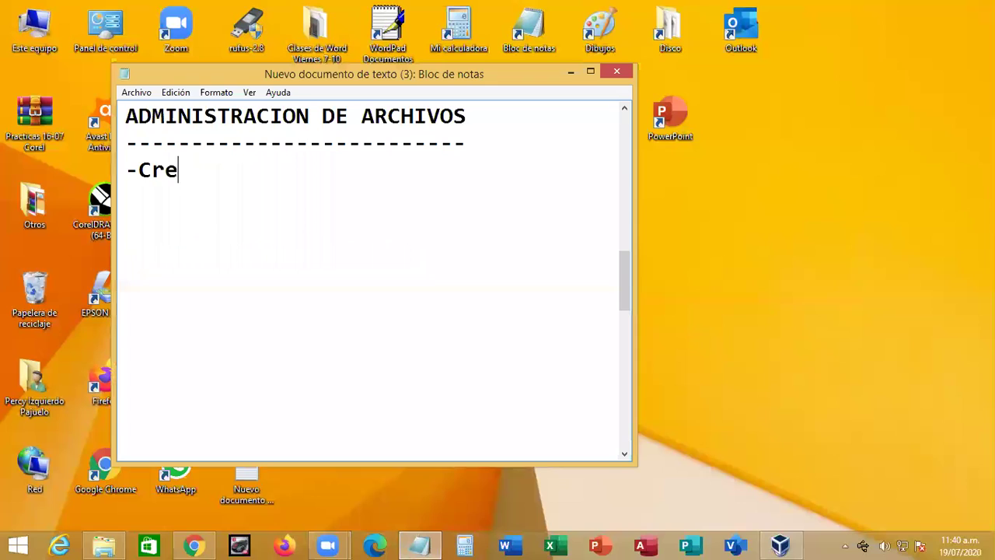
type("ar archivos")
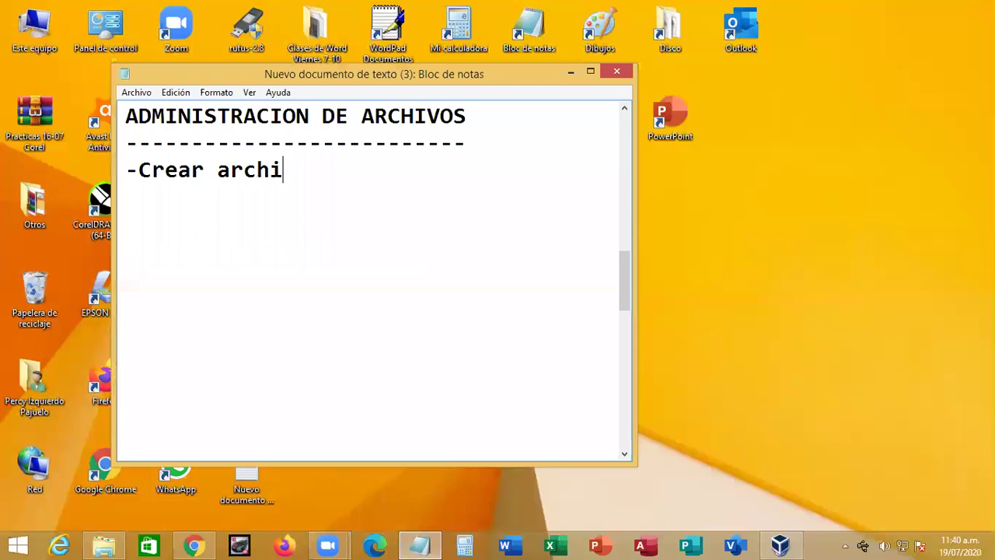
key("Return")
type("----------------")
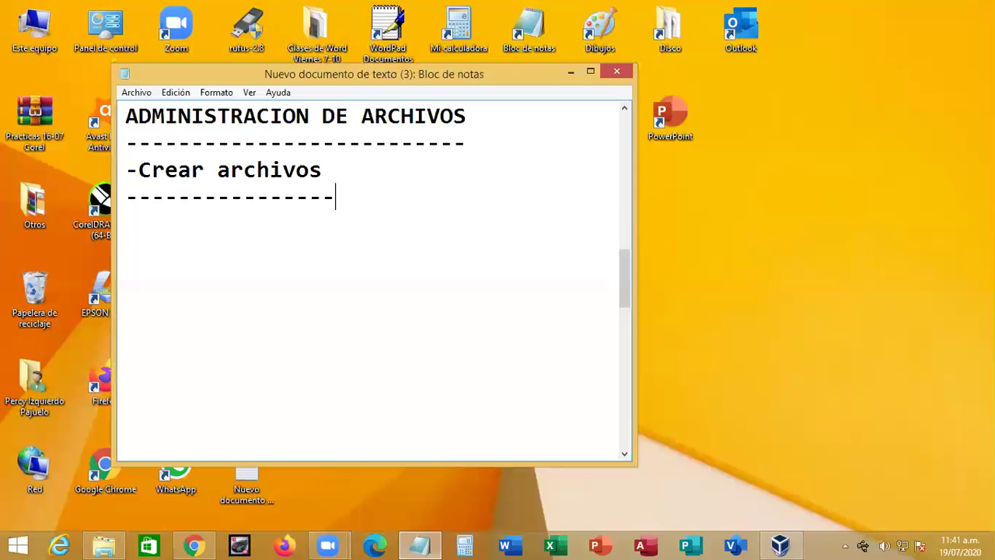
Add the indented sub-item "-Usando el programa" under the "-Crear archivos" topic
key("Return")
type("-")
type("-U")
type("sa")
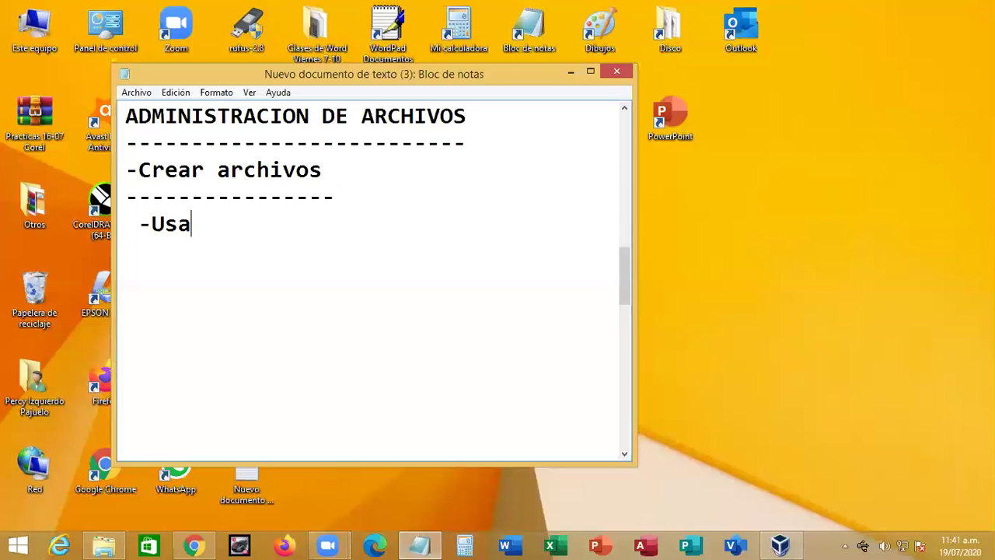
type("ndo el programa")
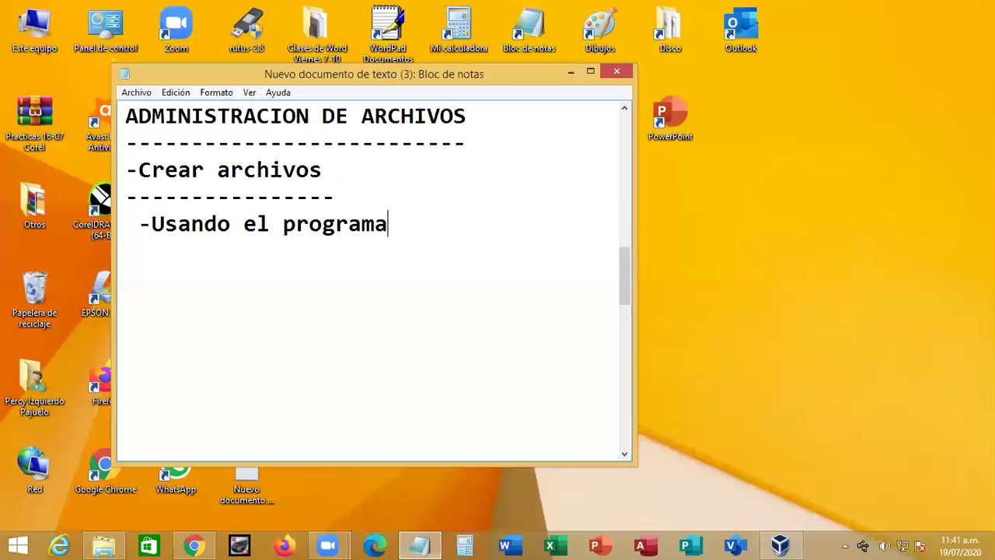
Add a second indented sub-item, "-Con la ayuda de Windows", followed by blank lines
key("Return")
type("-")
type("Con la ayud")
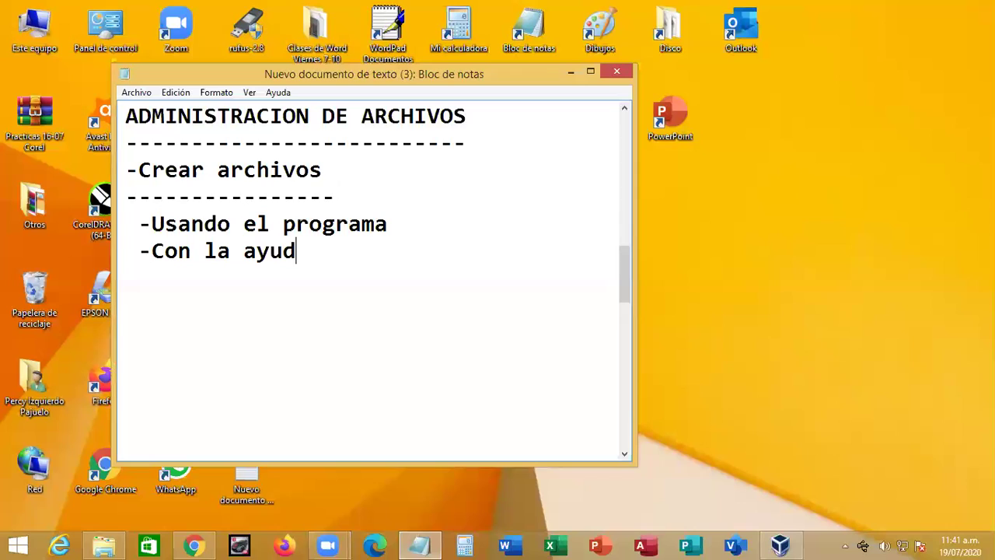
type("a de vindo")
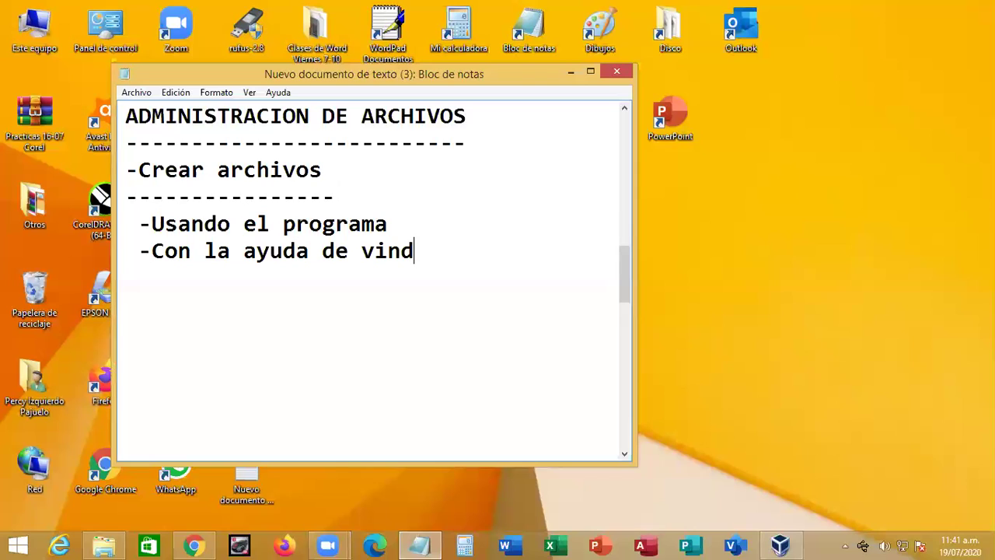
key("BackSpace")
key("BackSpace")
key("BackSpace")
key("BackSpace")
key("BackSpace")
type("Windows")
key("Return")
key("Return")
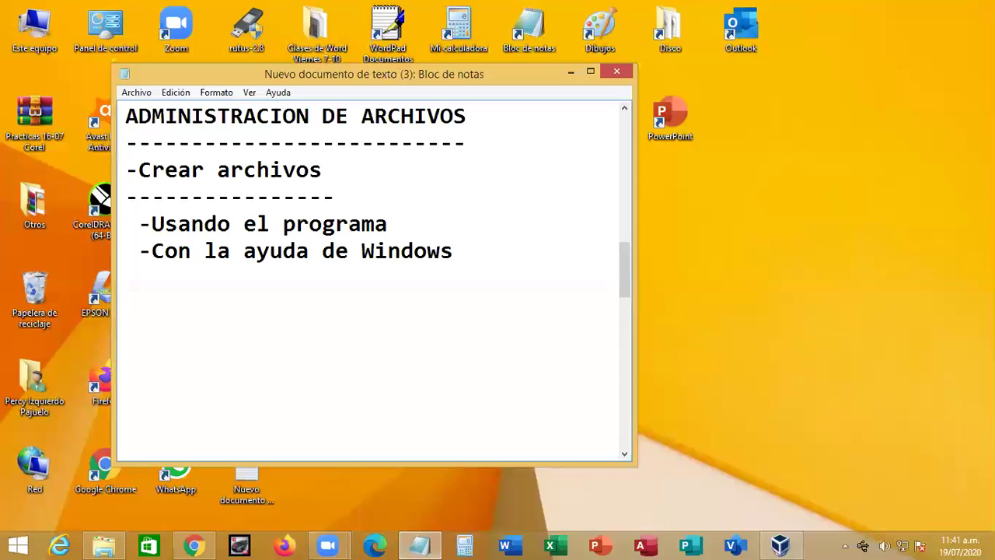
Show the desktop and move two text documents, the CURRÍCULUM VITA-WPS Office file and the Clases de Word folder into the empty desktop area
left_click(498, 512)
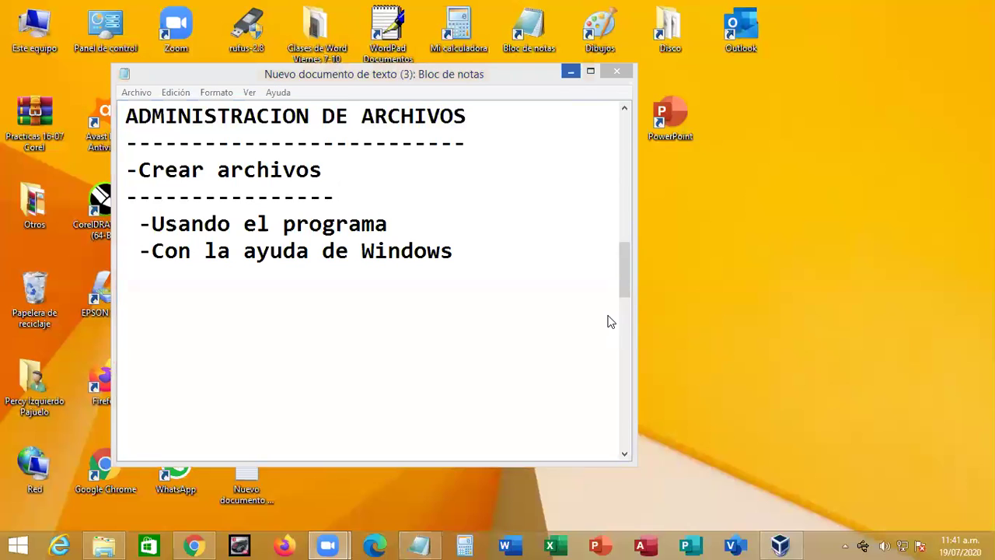
key("super+d")
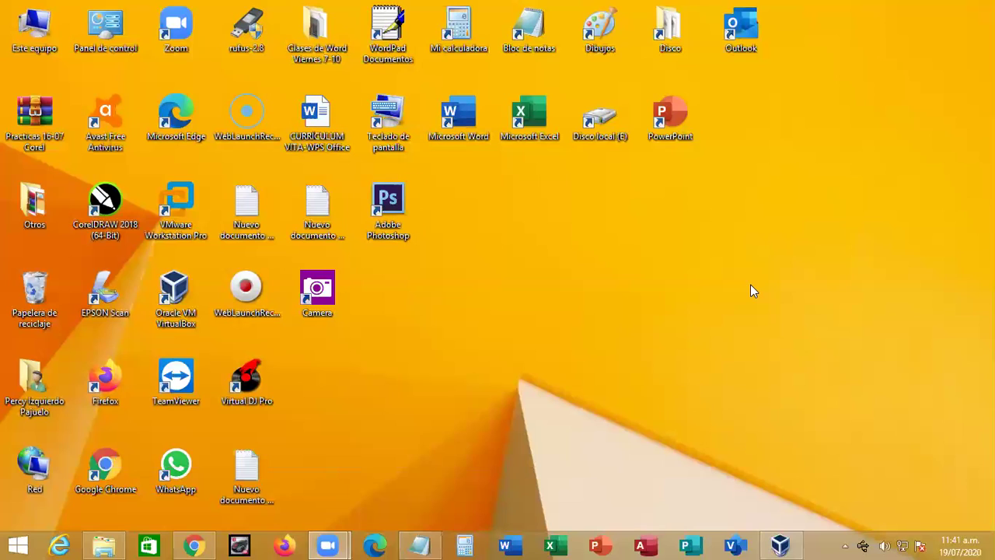
left_click_drag(311, 213, 812, 284)
left_click_drag(246, 209, 749, 305)
left_click_drag(317, 118, 672, 297)
left_click_drag(658, 251, 304, 70)
left_click_drag(311, 35, 824, 223)
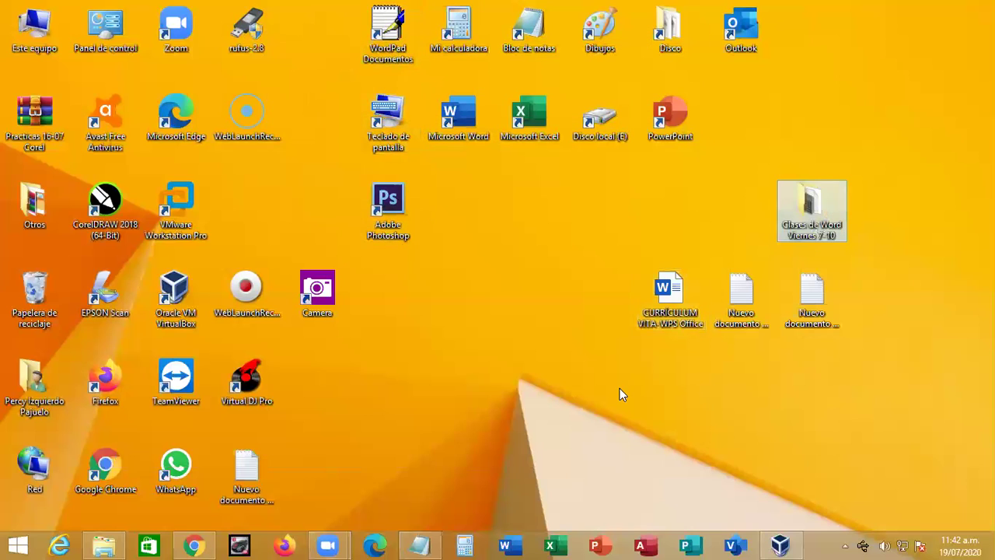
Add both WebLaunchRecorder icons, the remaining text document, rufus-2.8 and the Otros folder to the file group on the desktop
left_click_drag(258, 293, 666, 388)
left_click_drag(247, 469, 545, 369)
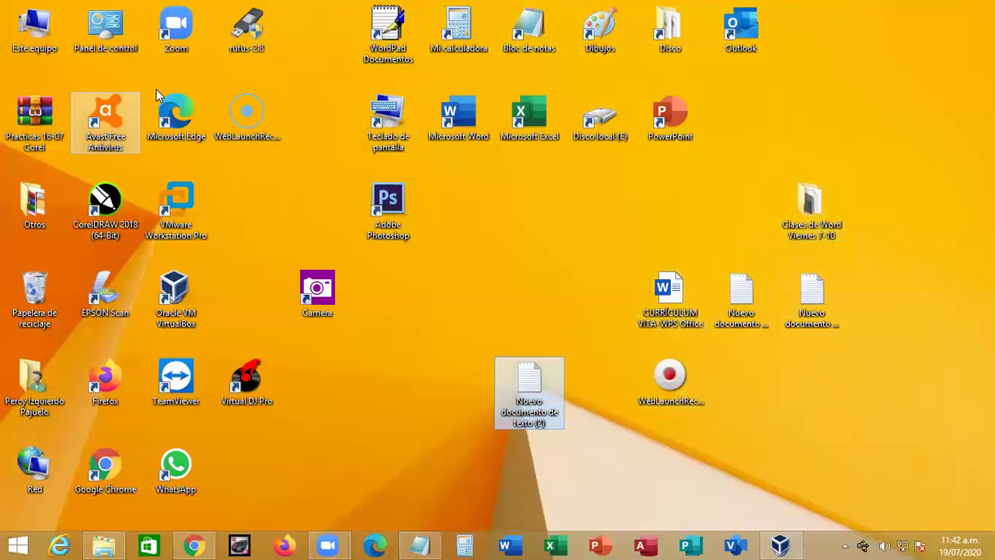
left_click_drag(274, 52, 305, 88)
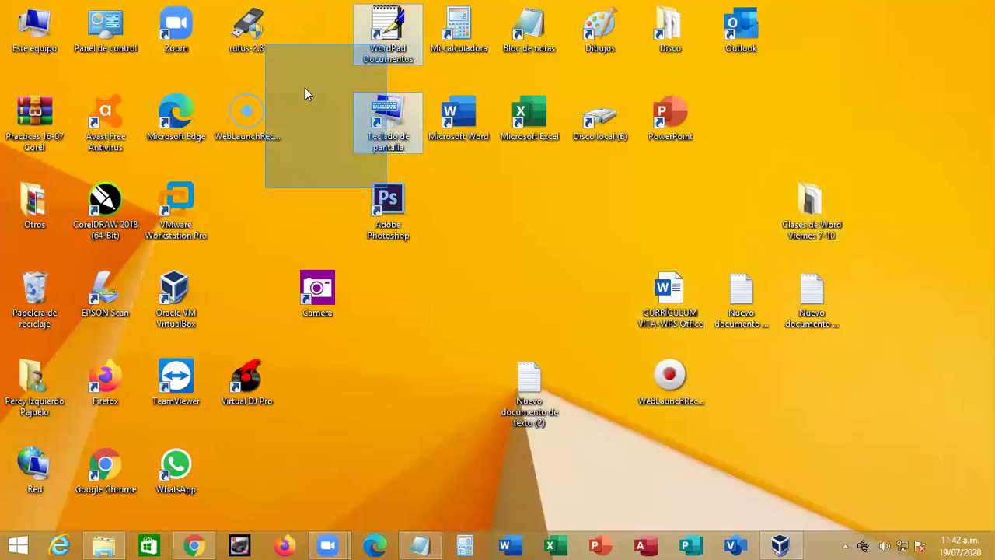
left_click(247, 128)
left_click_drag(243, 132, 738, 405)
left_click_drag(235, 28, 563, 307)
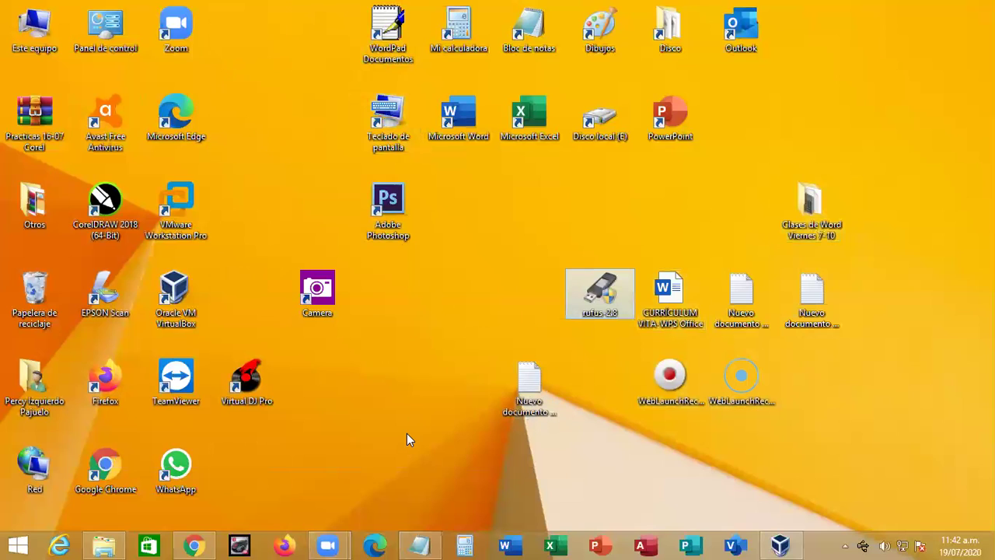
left_click_drag(34, 204, 812, 378)
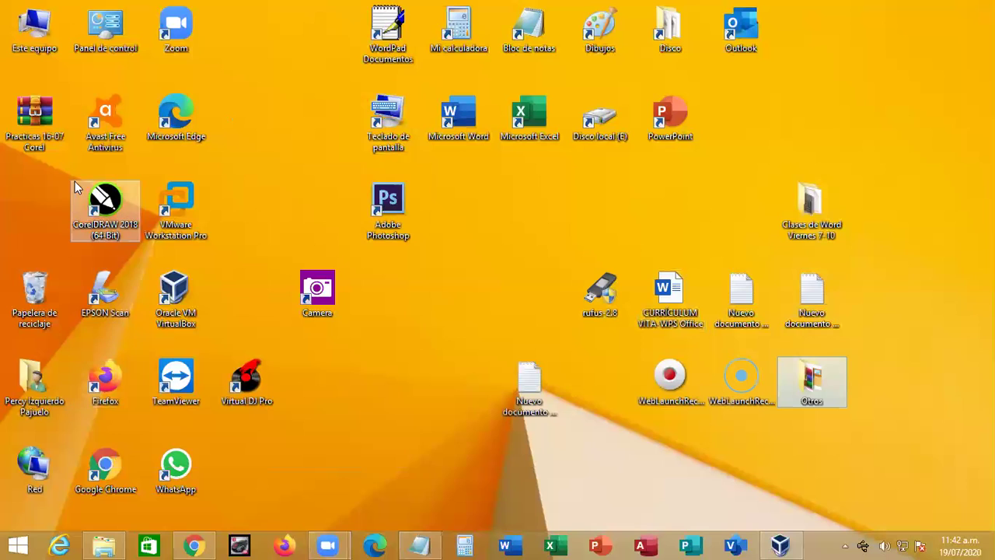
left_click_drag(525, 381, 525, 294)
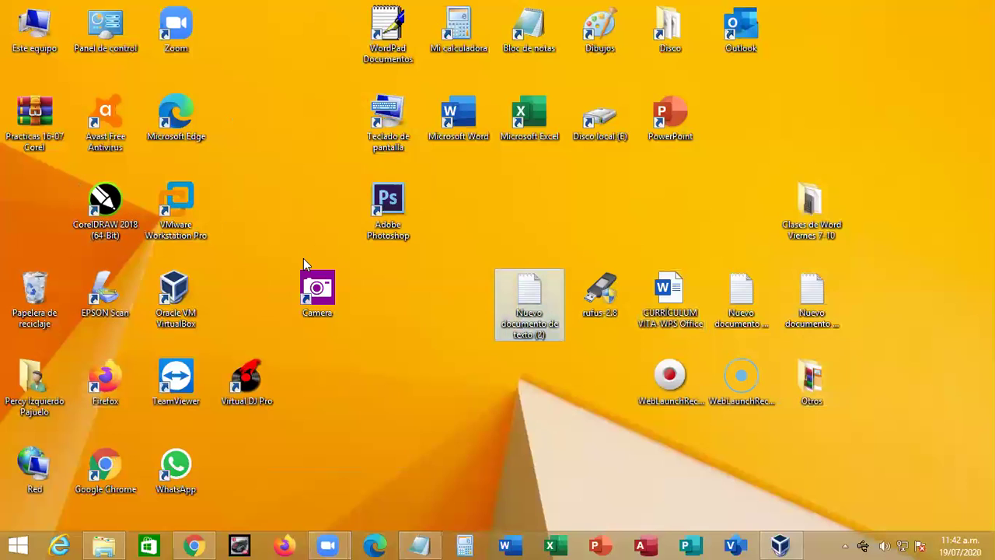
Line up Este equipo, Panel de control, the personal user folder, Papelera de reciclaje and Red in one row below the file group
left_click_drag(110, 91, 397, 421)
left_click(32, 51)
left_click_drag(105, 27, 439, 467)
left_click_drag(56, 365, 529, 451)
left_click_drag(34, 295, 589, 465)
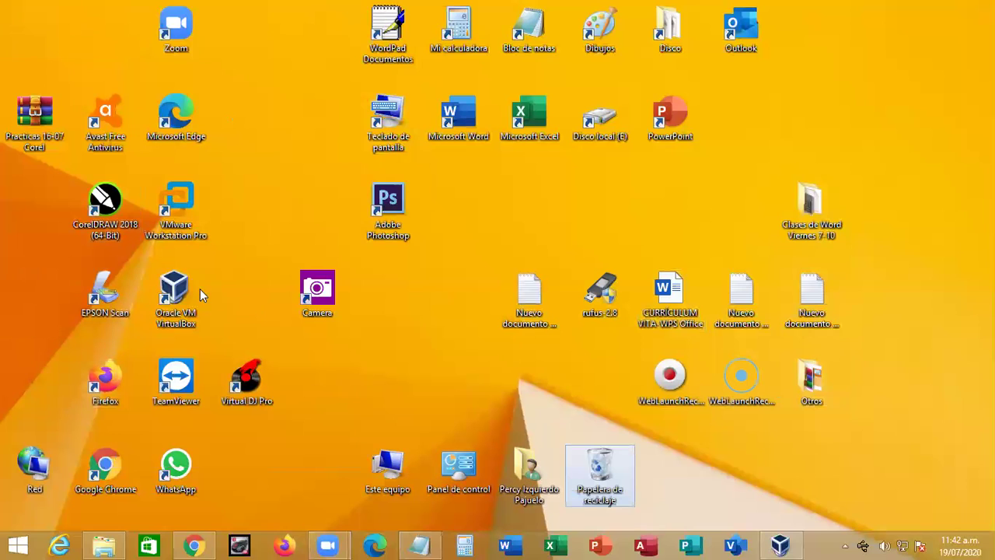
left_click_drag(48, 460, 705, 477)
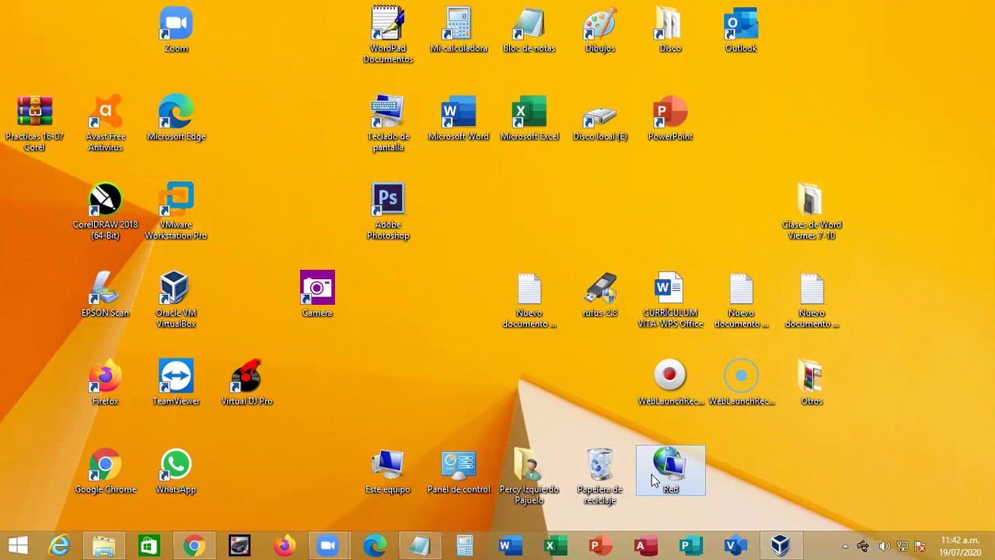
Select the system icons and the file group in turn, and move the Practicas 16-07 Corel archive beside the Clases de Word folder
left_click(403, 470)
left_click(458, 468, "ctrl")
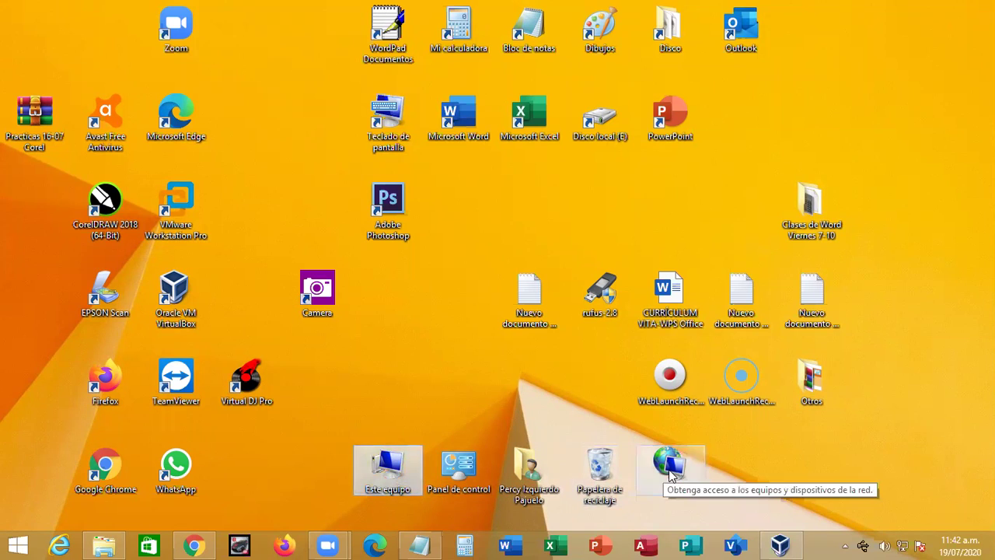
left_click_drag(327, 430, 751, 486)
left_click(752, 482)
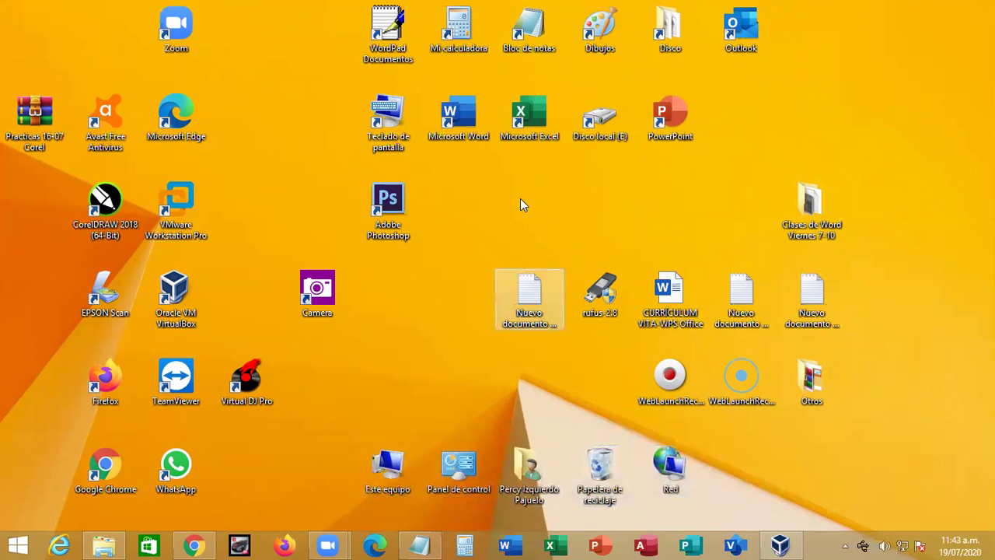
left_click_drag(492, 189, 891, 406)
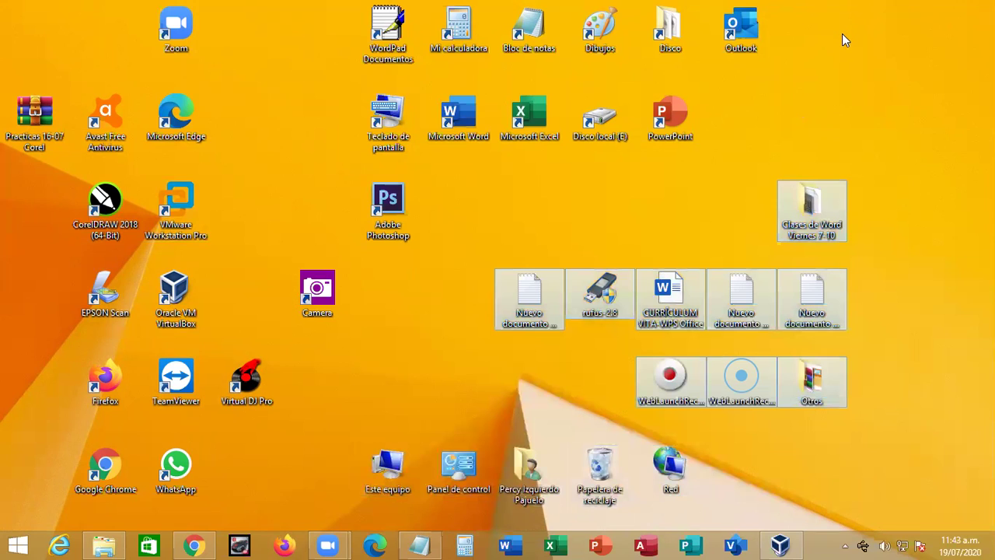
left_click_drag(35, 116, 695, 269)
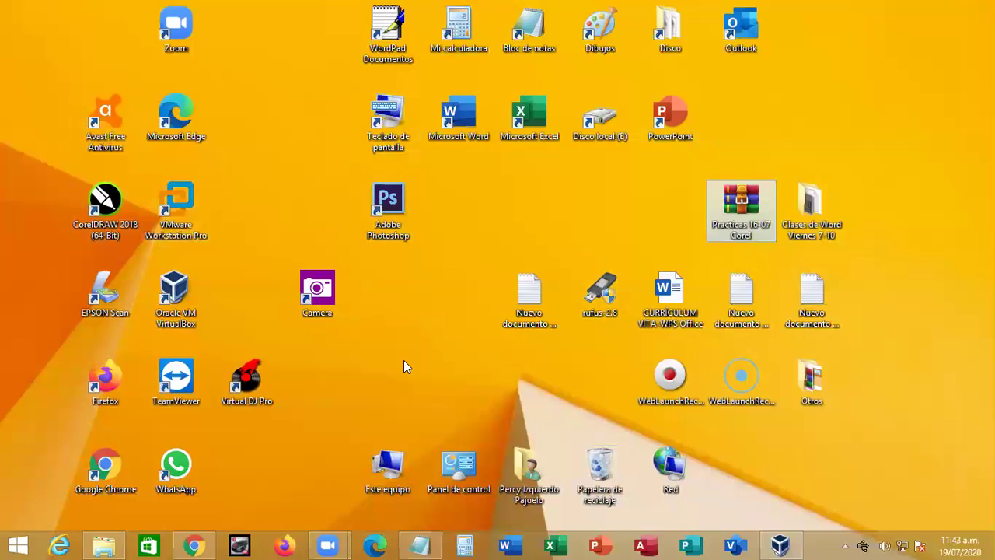
Launch Word with the run command "winword" and create a blank document
key("super+r")
type("winword")
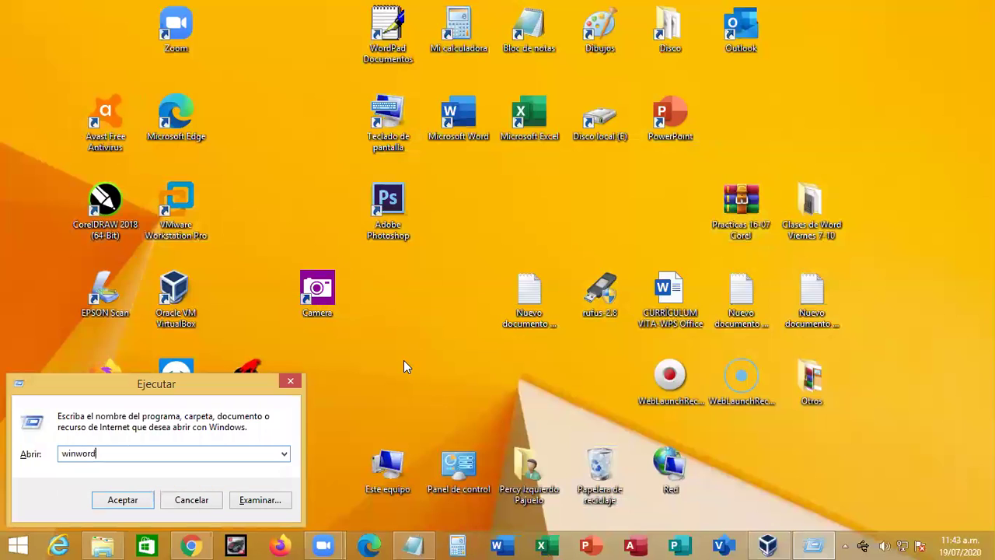
key("Return")
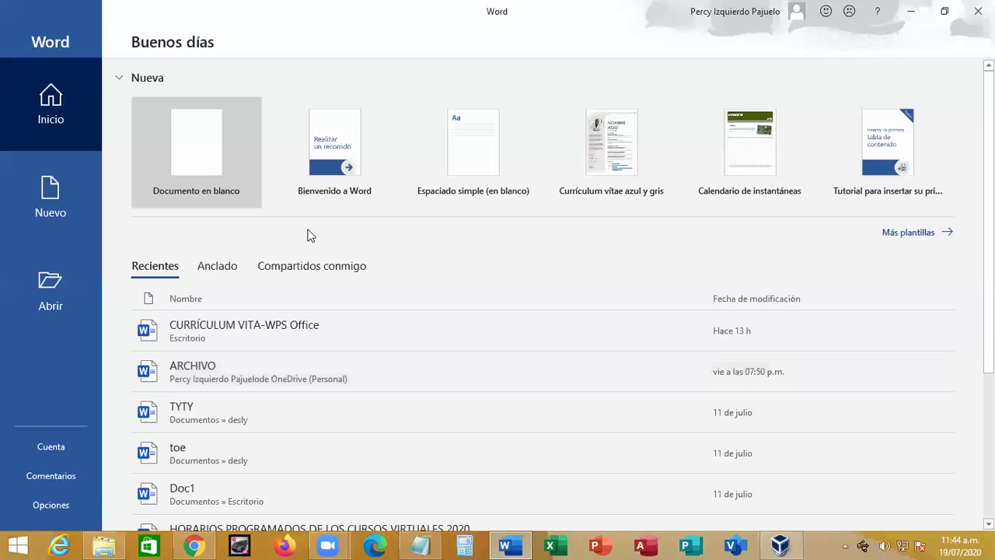
left_click(197, 166)
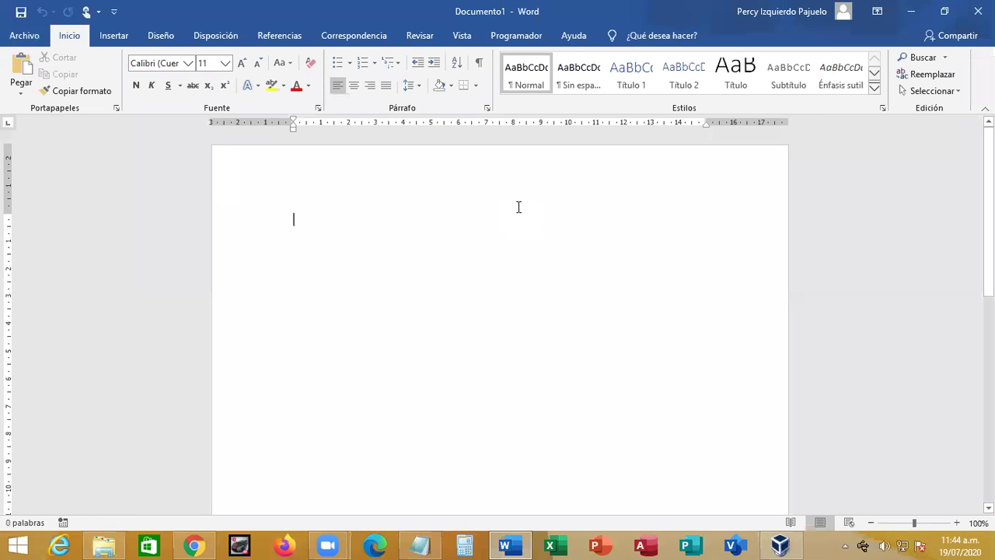
Fill the blank document with sample text using the formula "=rand(10,10)" and return to its beginning
type("=rand(,)")
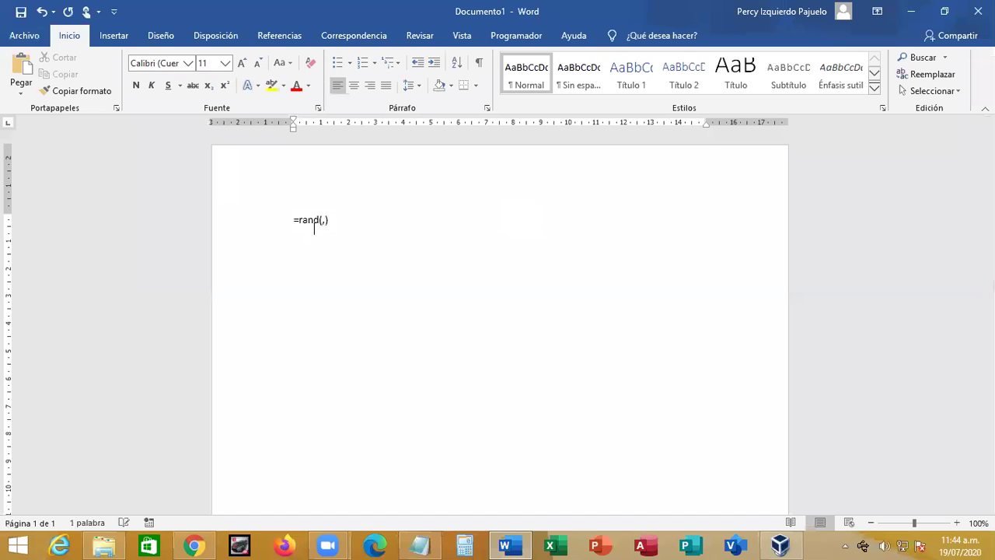
left_click(318, 220)
type("10")
key("Right")
type("10")
key("Return")
key("BackSpace")
key("Return")
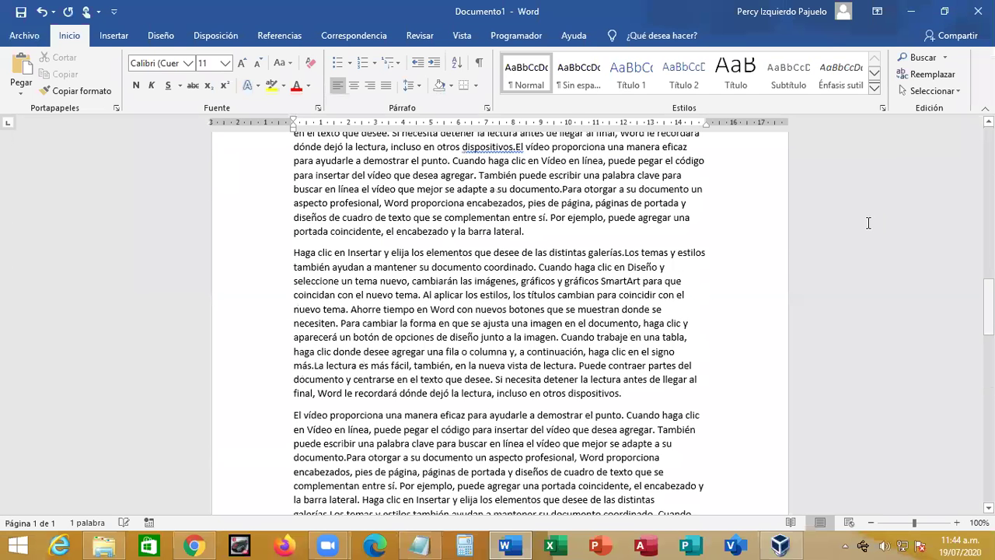
scroll(869, 223, "up", 15)
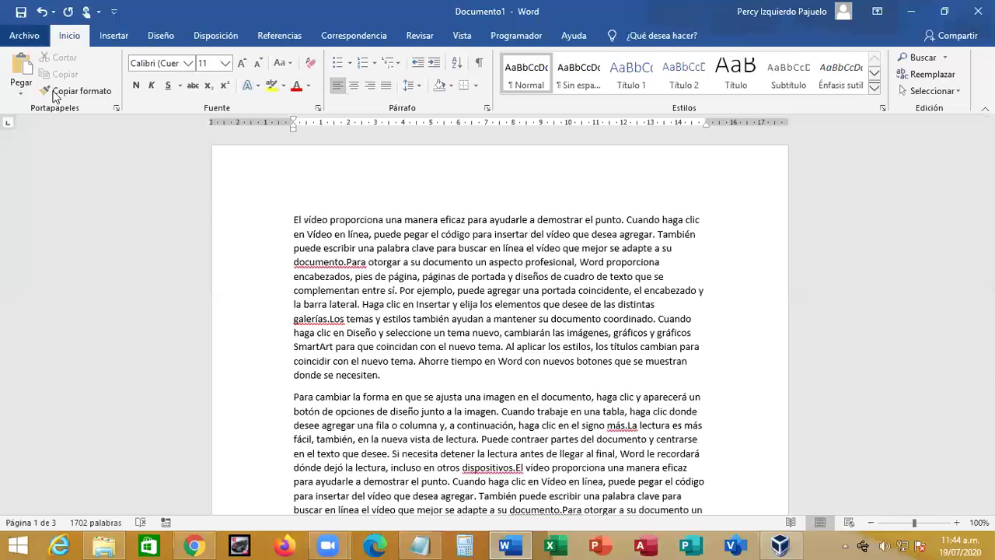
Save the Word document to Escritorio under the name "Documento"
key("alt+a")
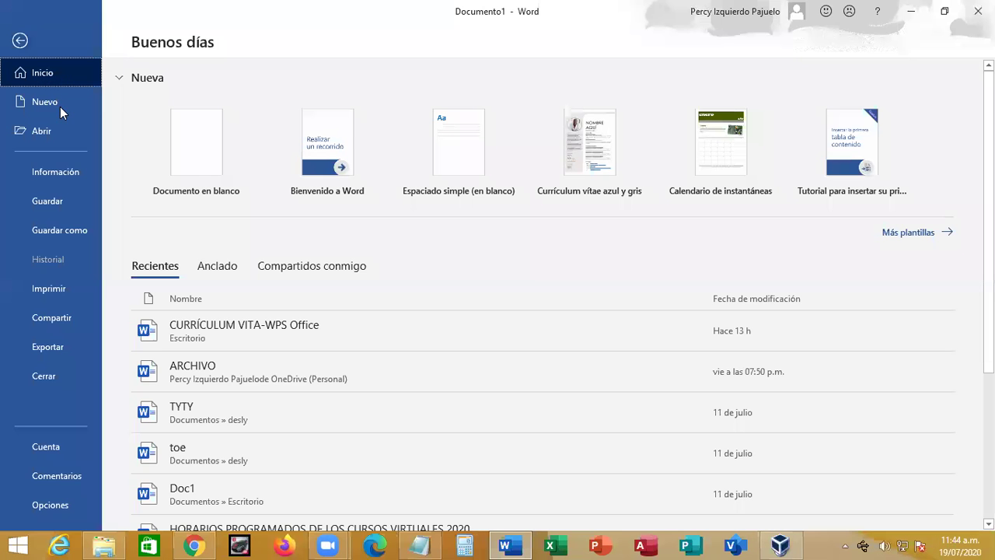
left_click(23, 48)
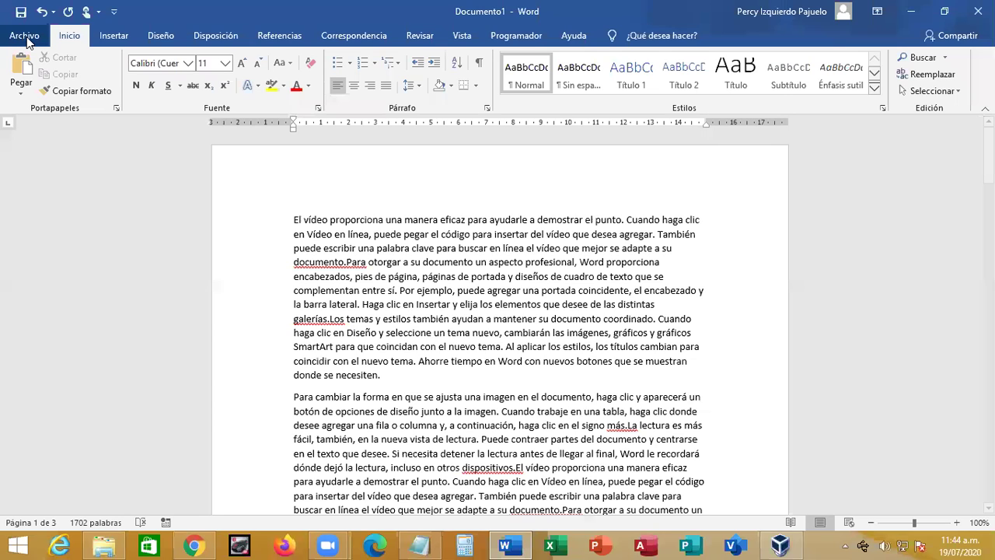
left_click(25, 39)
left_click(81, 206)
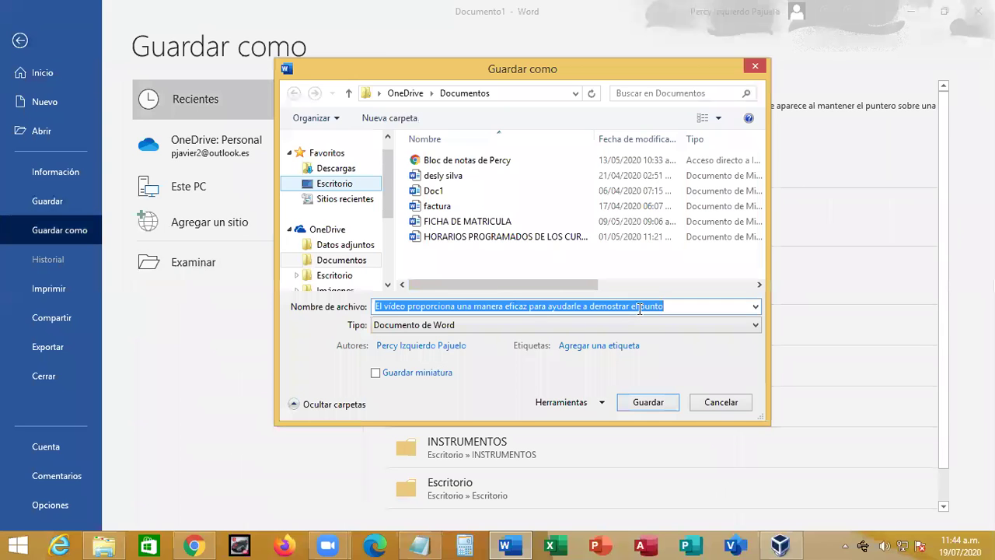
left_click(639, 307)
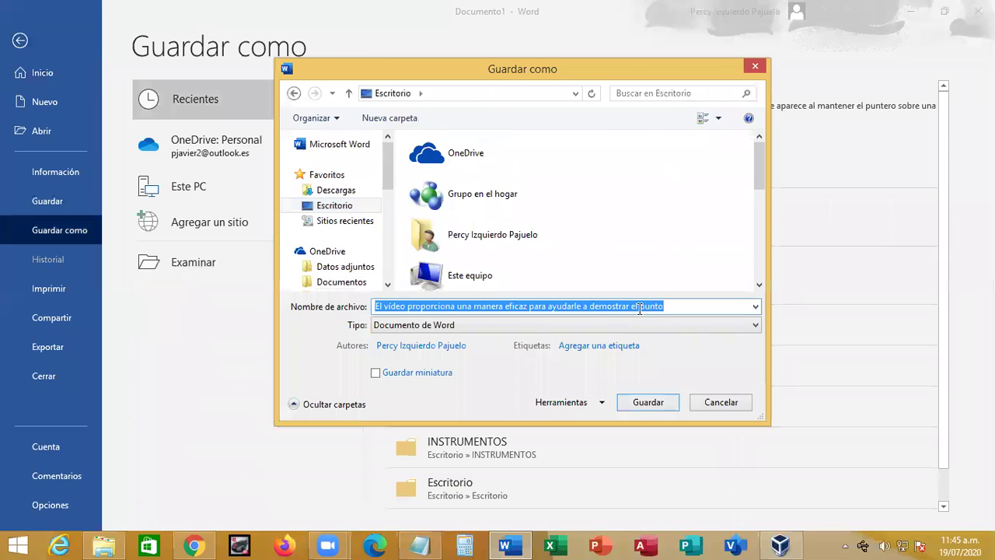
type("Documento")
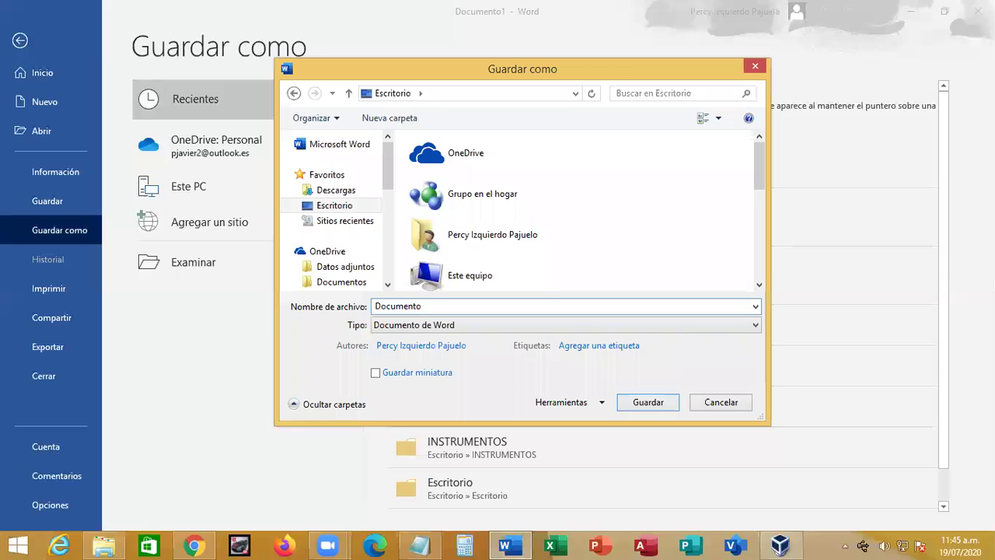
left_click(657, 404)
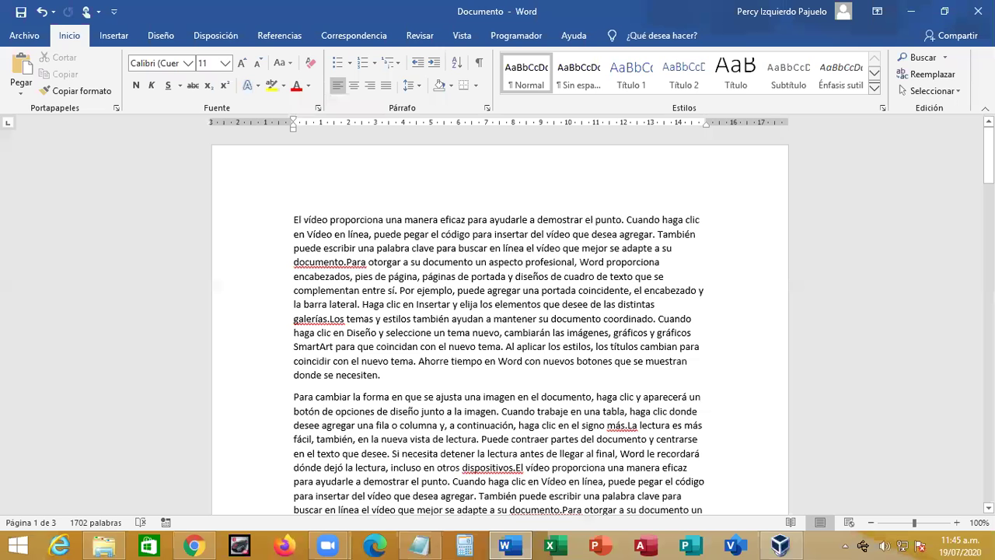
Show the desktop, move Documento next to the Practicas archive, and sort all desktop icons by Tipo de elemento
key("super+d")
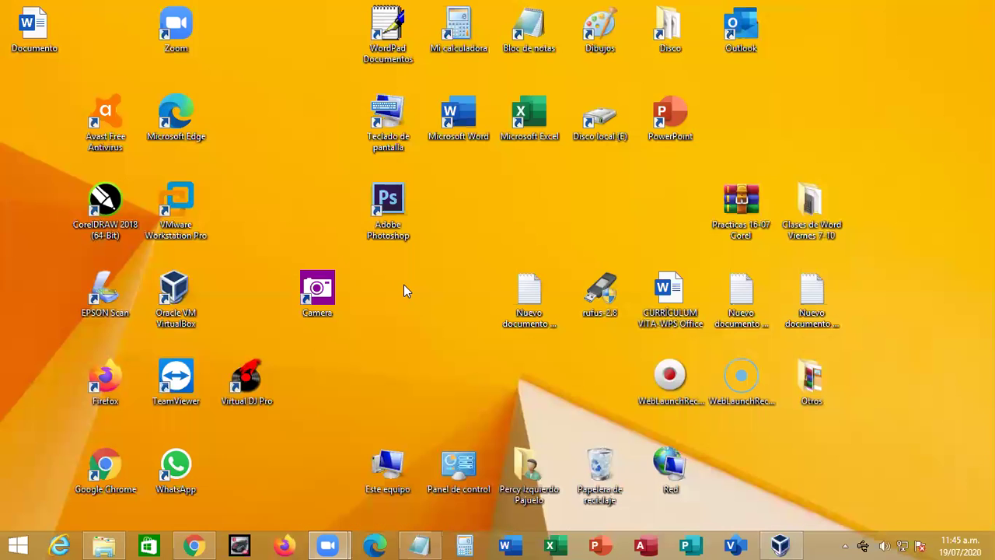
left_click_drag(55, 46, 678, 231)
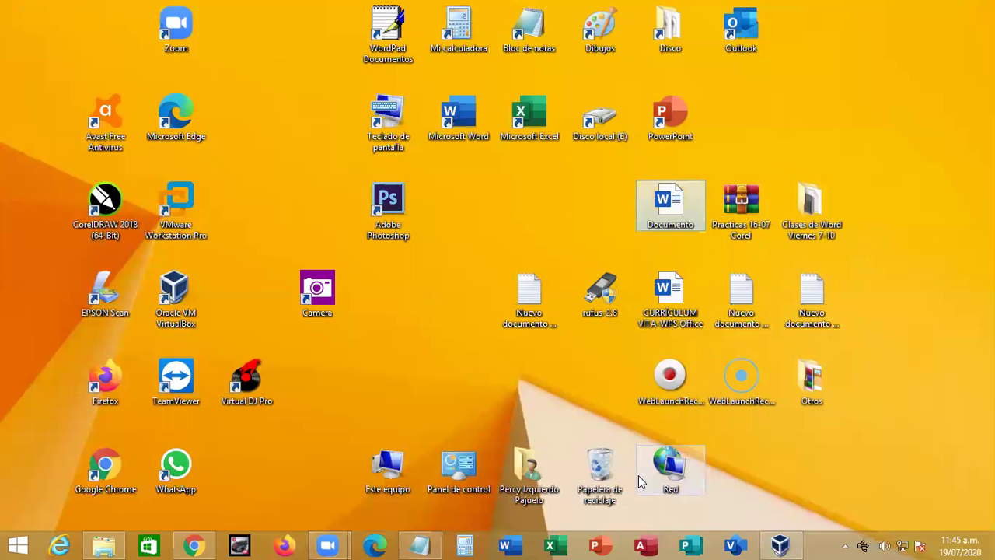
right_click(829, 78)
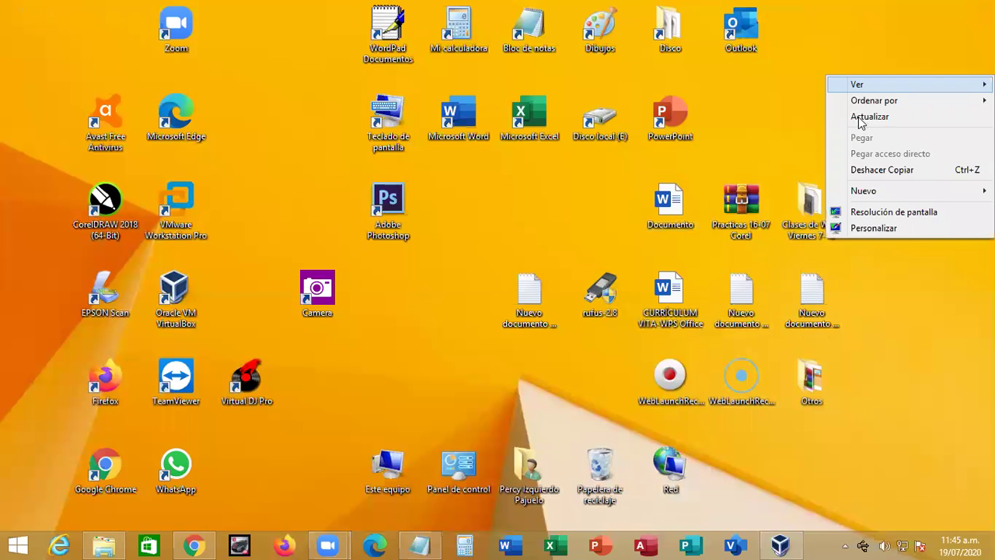
mouse_move(888, 101)
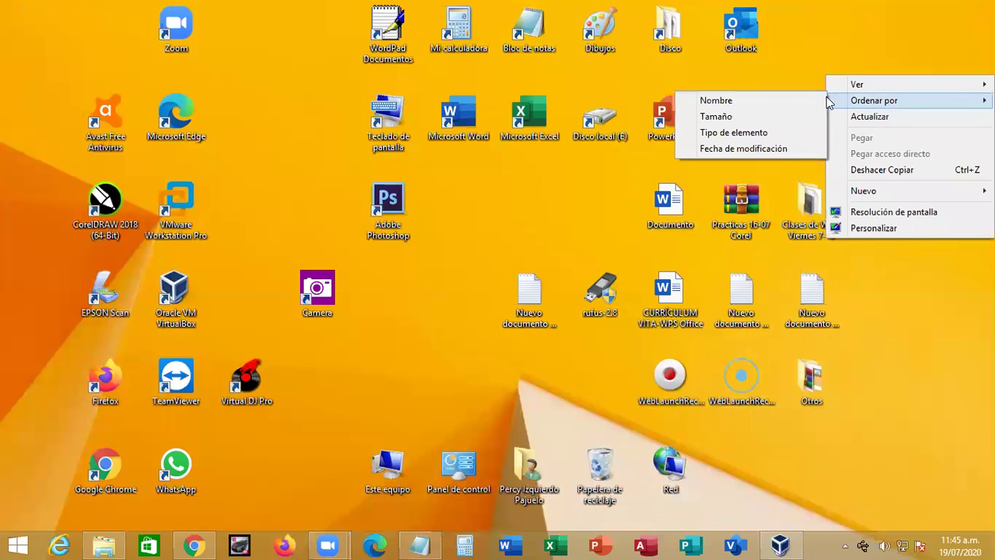
left_click(786, 134)
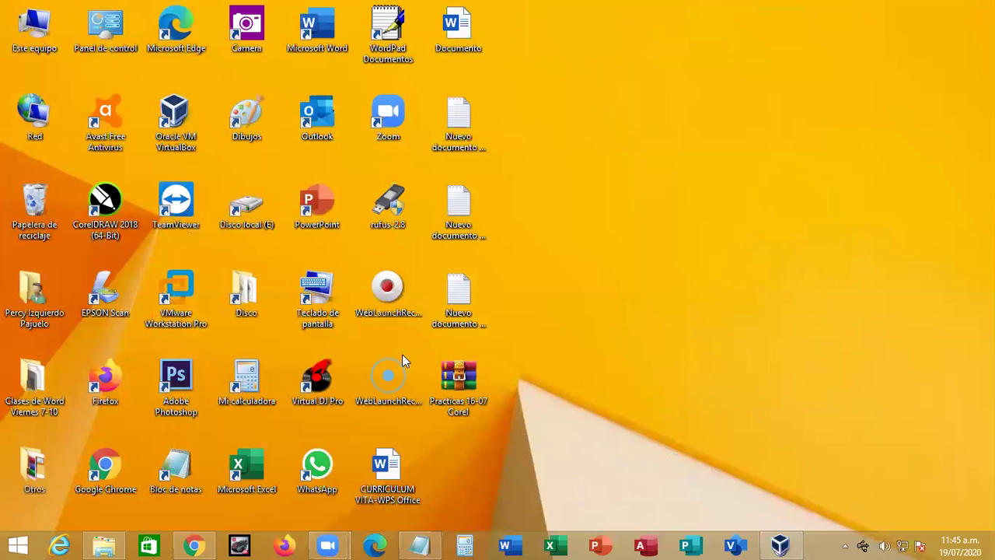
Separate the three text documents, Documento, the Practicas archive and the CURRÍCULUM VITA file from the other icons into the empty desktop area
left_click_drag(457, 118, 740, 41)
left_click_drag(459, 206, 671, 33)
left_click_drag(458, 296, 671, 126)
left_click_drag(453, 35, 667, 200)
left_click_drag(478, 385, 777, 218)
left_click_drag(388, 470, 675, 309)
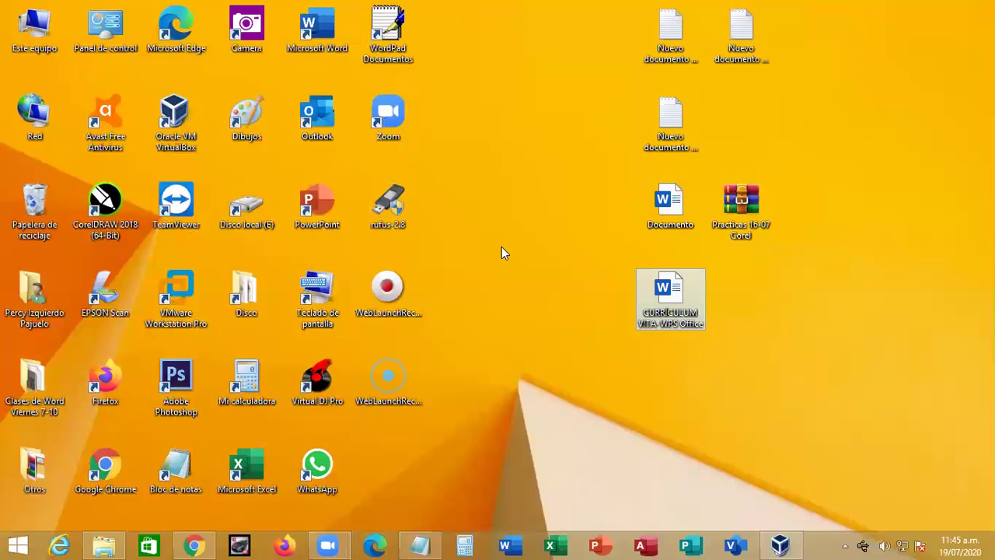
mouse_move(660, 225)
left_mouse_down()
mouse_move(566, 225)
mouse_move(695, 225)
mouse_move(680, 221)
left_mouse_up()
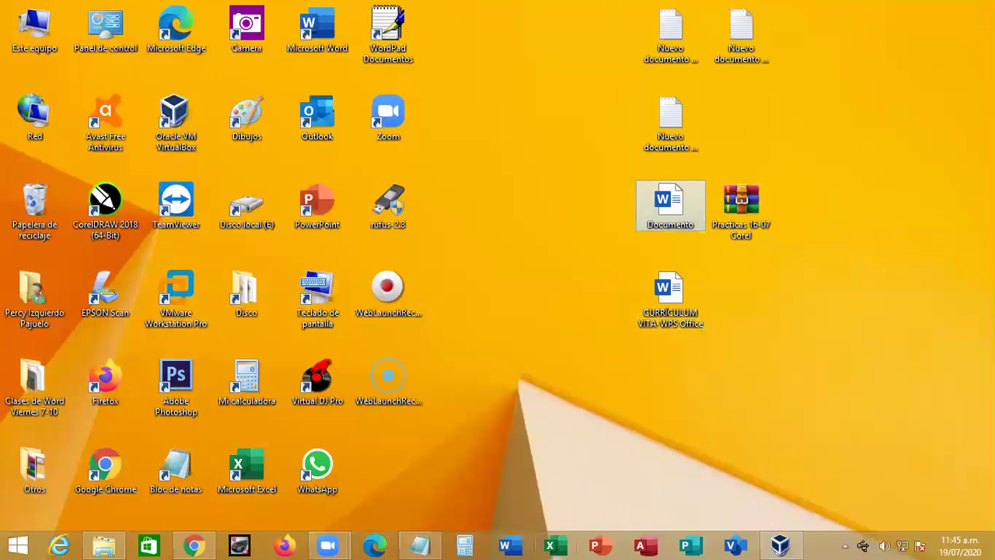
Return to the Bloc de notas notes and add the heading "Parte de un archivo" underlined with a row of dashes
key("alt+Tab")
type("e de ")
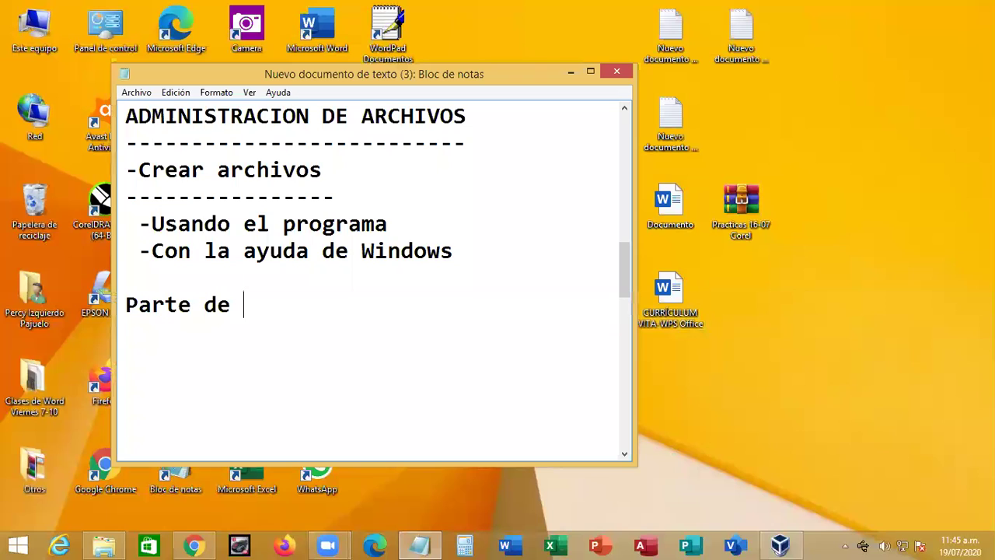
type("un arch")
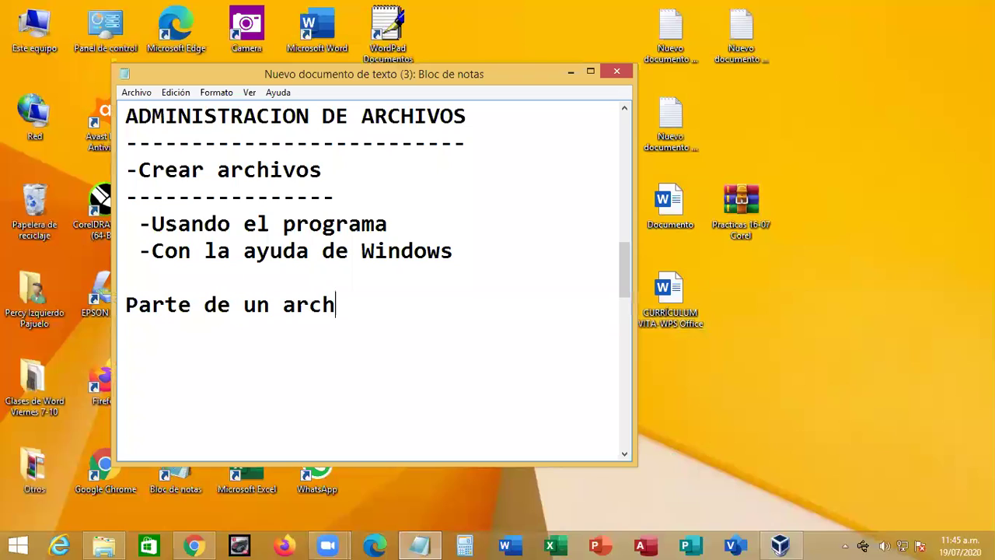
type("ivo")
key("Return")
type("--------------------")
key("Return")
type("-")
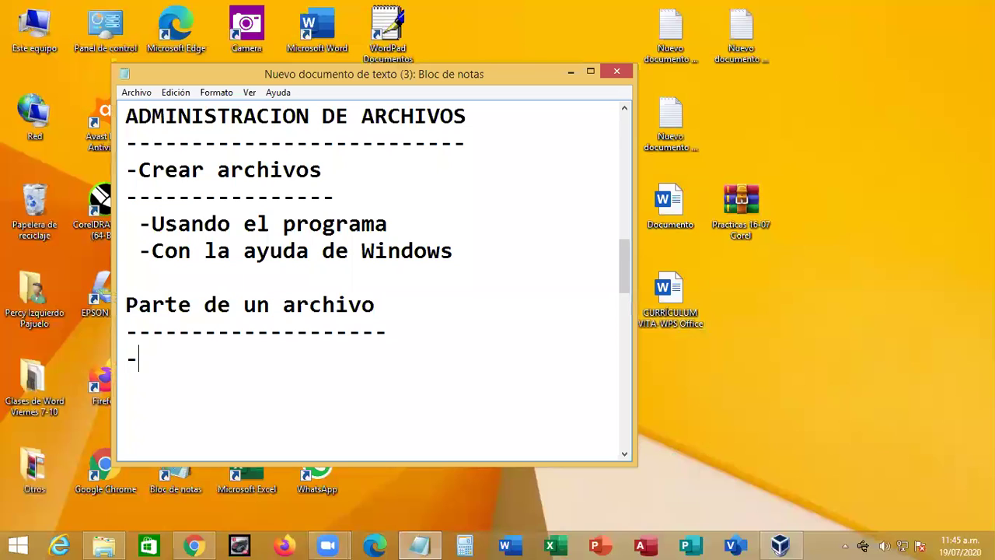
List the parts of a file under the heading as "-Icono", "-Nombre" and "-Extensión"
type("Icono")
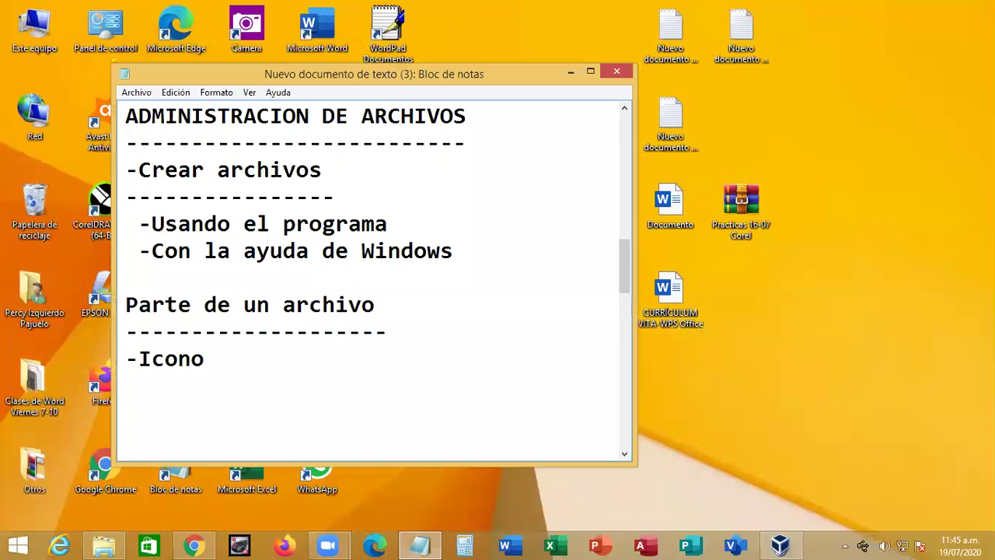
key("Return")
type("-Nombre")
key("Return")
type("-Extencion")
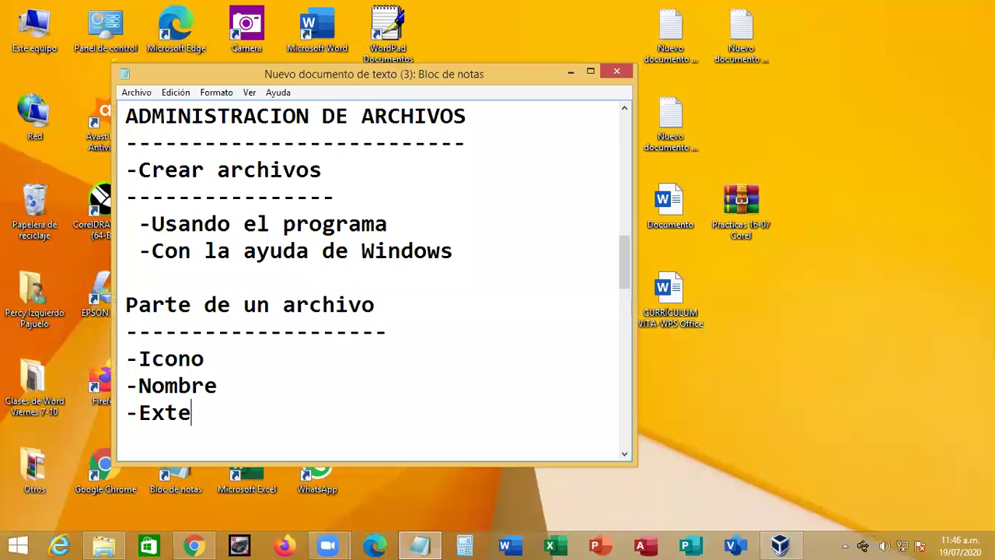
key("BackSpace")
key("BackSpace")
key("BackSpace")
key("BackSpace")
type("sión")
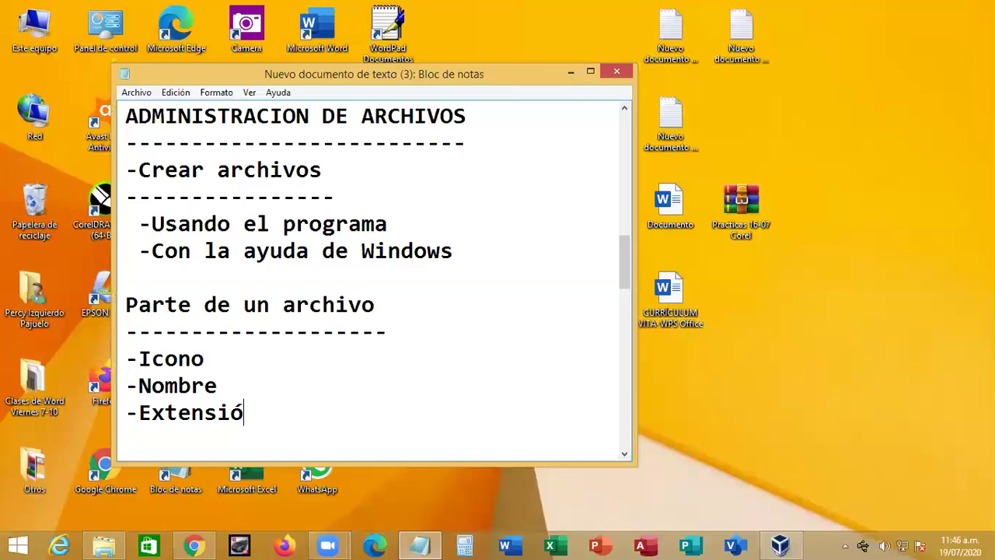
Add several blank lines below the Extensión item and place the cursor just under the list
key("Return")
key("Return")
key("Return")
key("Return")
key("Return")
key("Return")
key("Return")
key("Return")
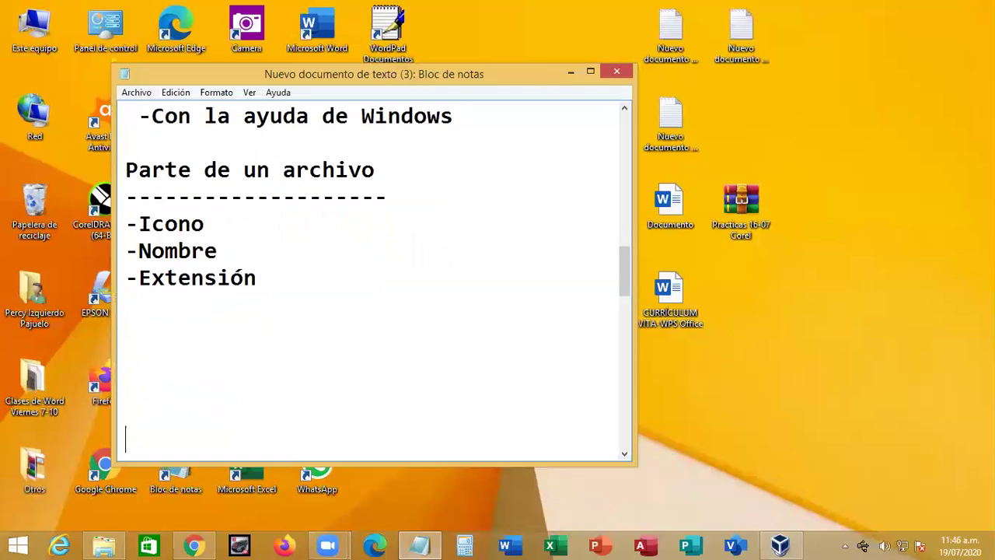
key("Up")
key("Up")
key("Up")
key("Up")
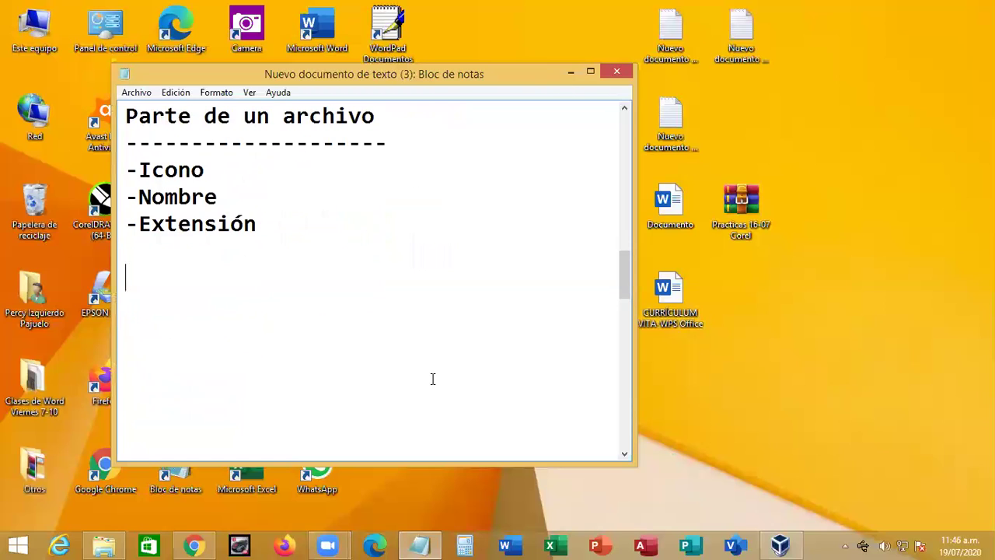
left_click(193, 545)
left_click(194, 545)
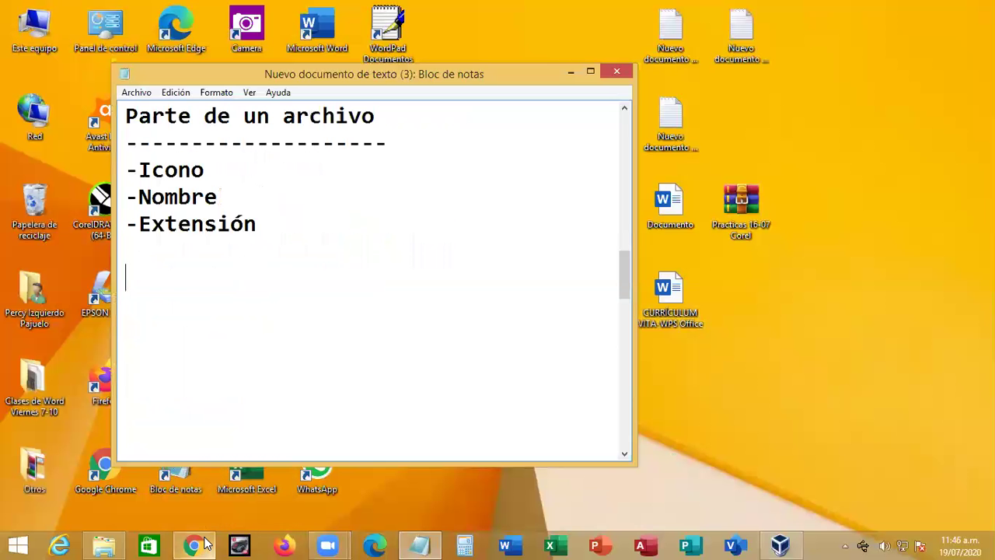
left_click(205, 543)
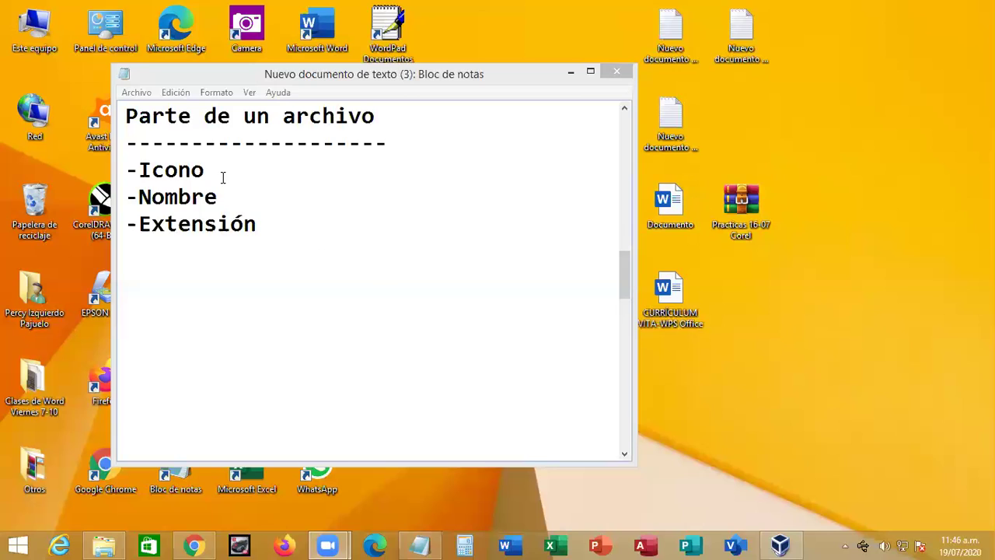
Highlight the list items Icono, Nombre and Extensión one after another to point out each part of a file
left_click_drag(222, 178, 126, 171)
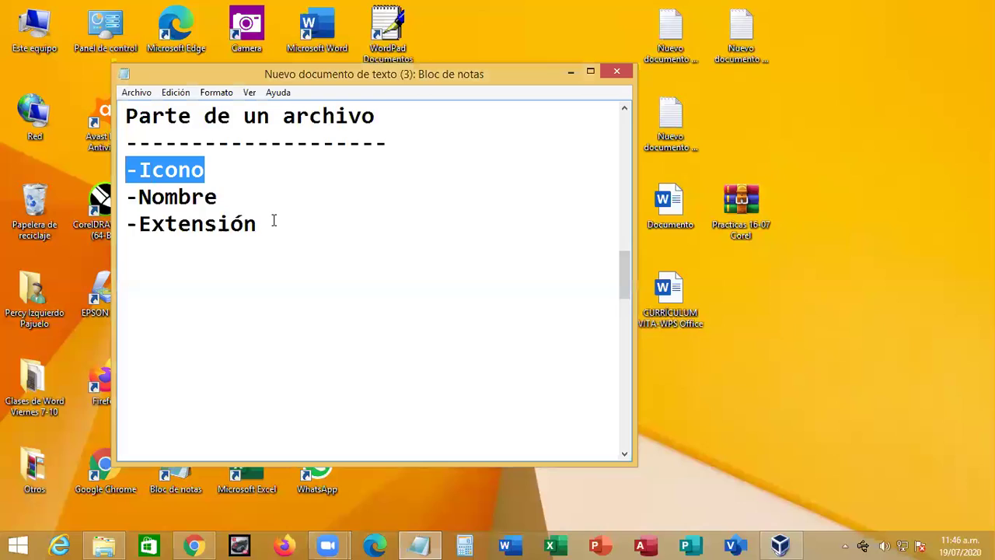
left_click(219, 196)
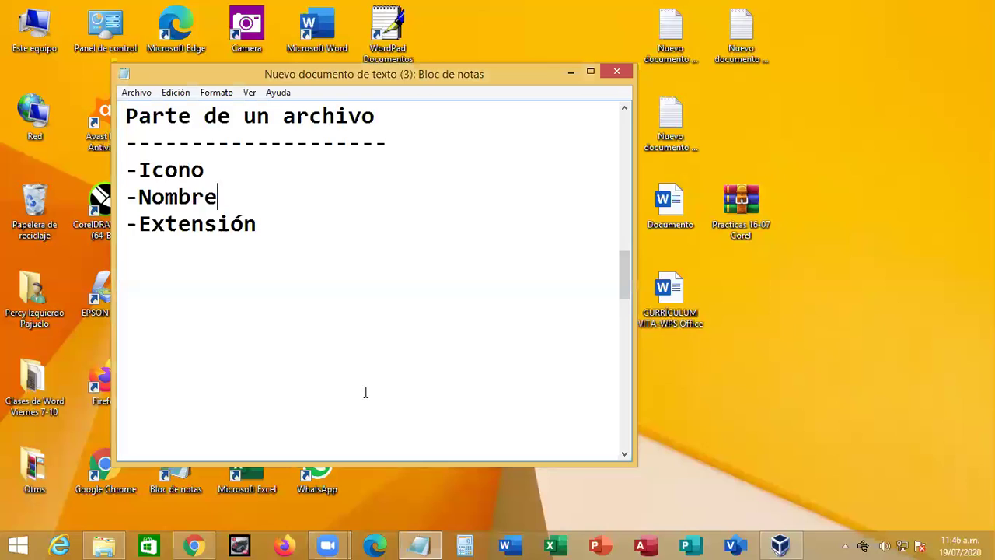
key("shift+Home")
key("Down")
key("End")
key("shift+Left")
key("shift+Left")
key("shift+Home")
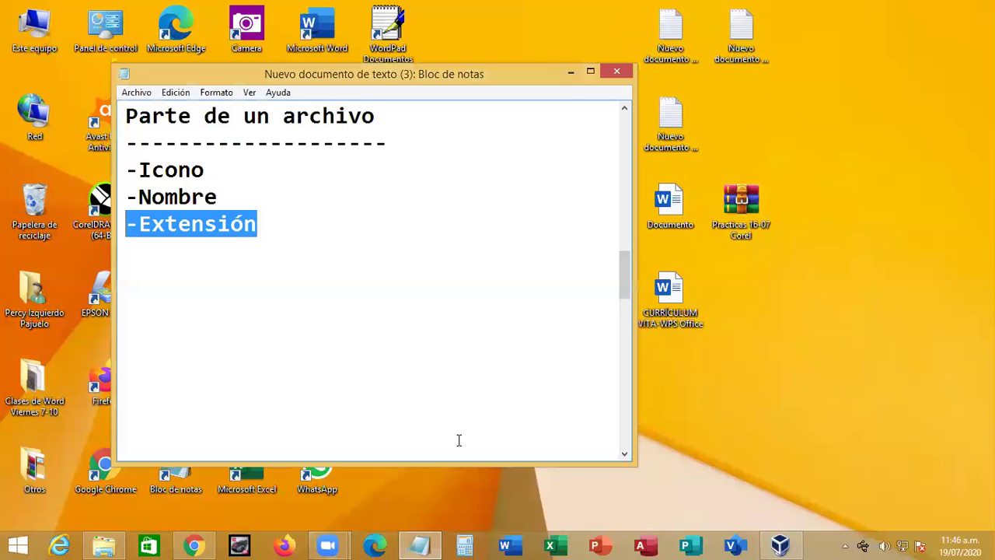
Close the Oracle VM VirtualBox manager, minimize the notes and select the CURRÍCULUM VITA file on the desktop
left_click(780, 545)
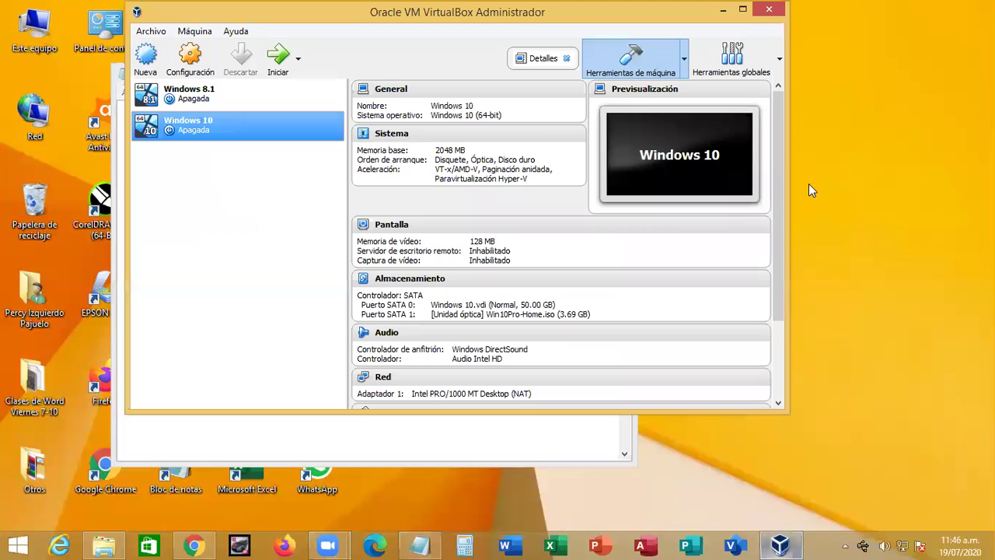
left_click(769, 10)
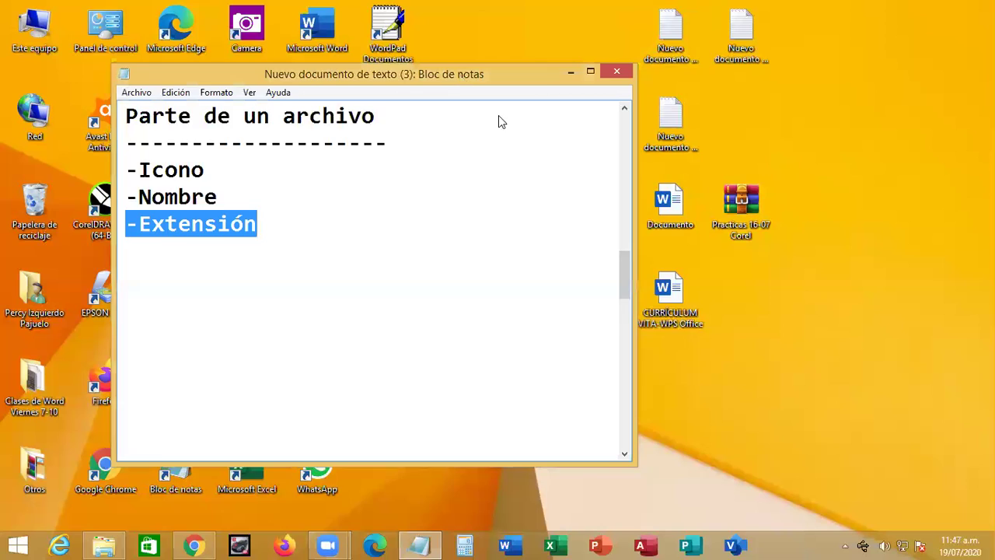
left_click_drag(559, 77, 600, 115)
left_click(611, 109)
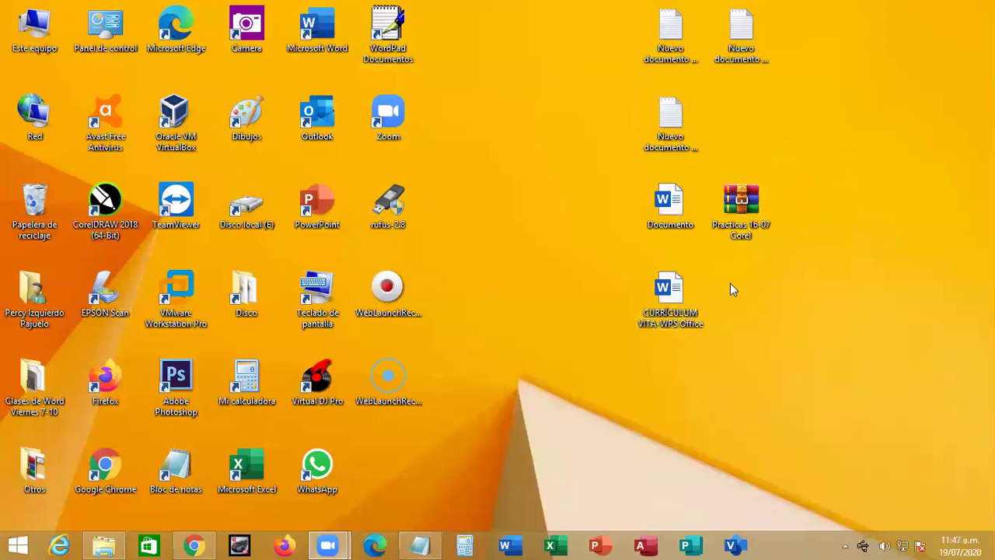
left_click(667, 303)
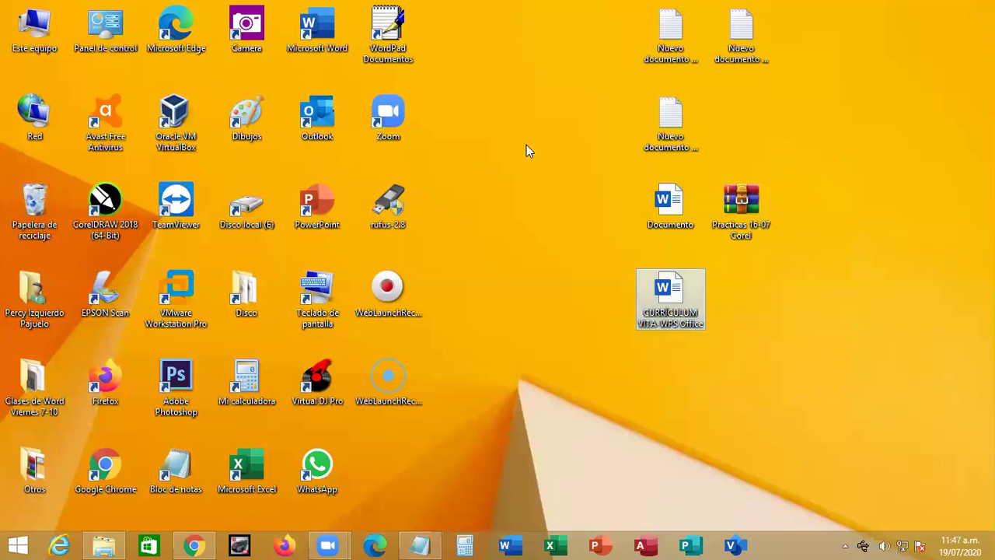
Start Excel with the Windows run command "excel" and go to a blank workbook
key("super+r")
type("excel")
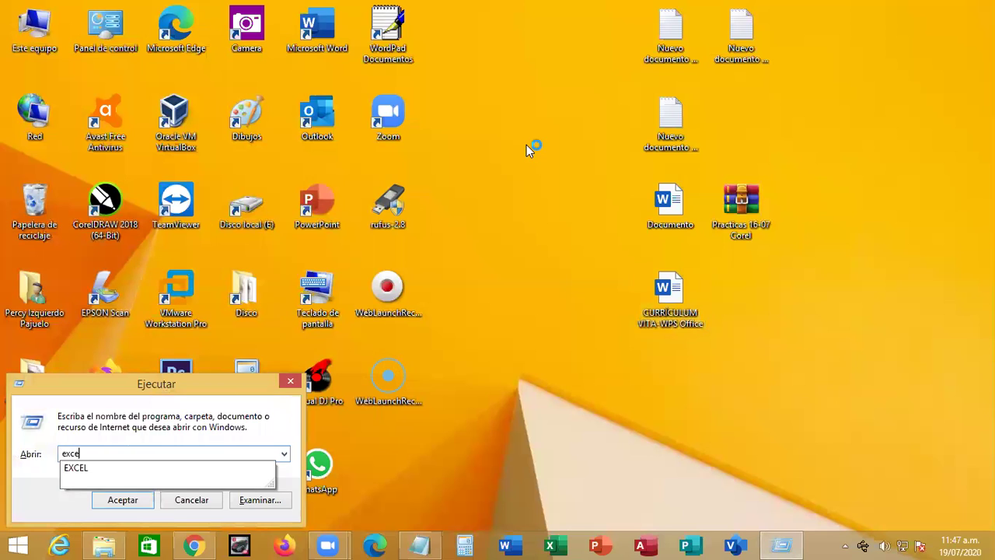
key("Return")
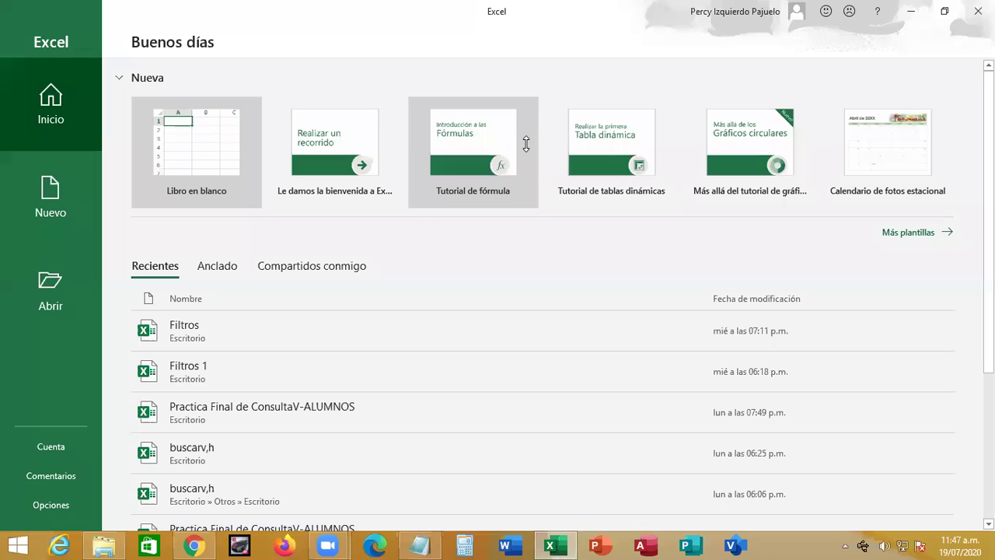
key("Escape")
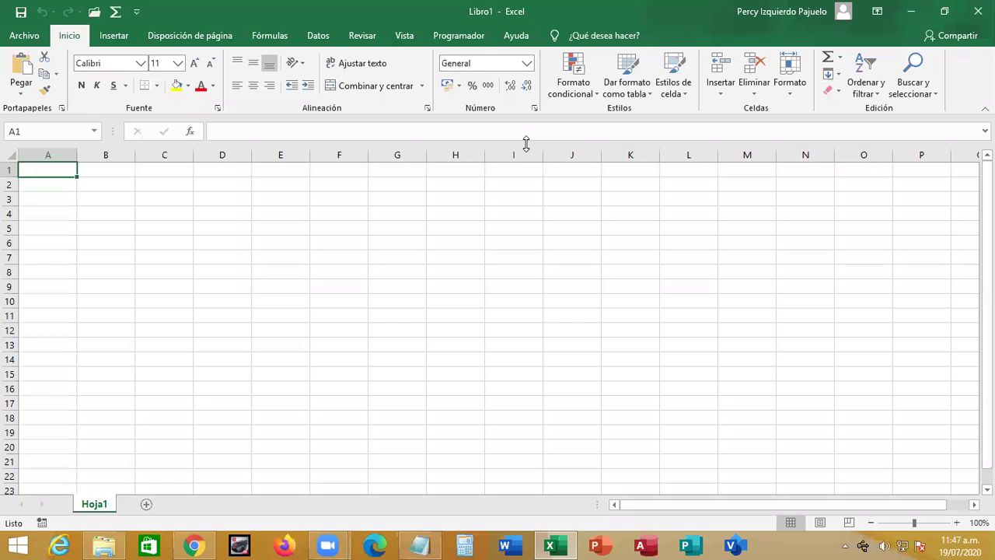
Enter the values 1500, 1200, 1400, 1300, 12550 and 1400 in cells A1 to A6
type("1500")
key("Return")
type("1200")
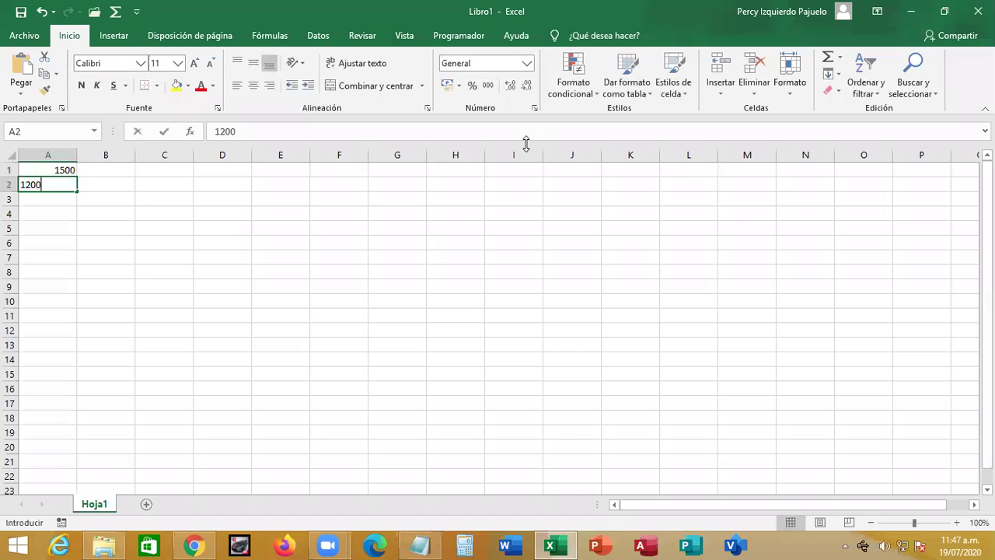
key("Return")
type("1400")
key("Return")
type("1300")
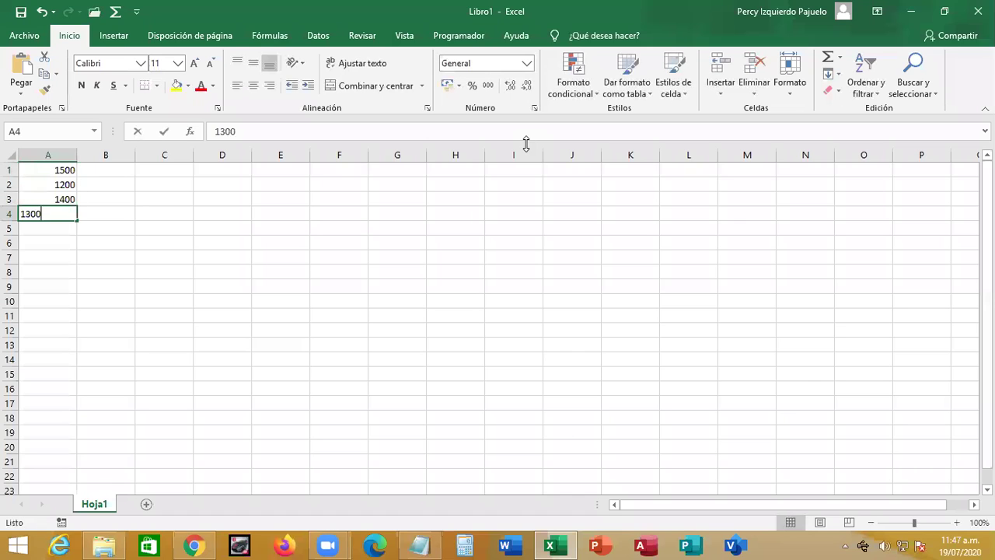
key("Return")
type("12550")
key("Return")
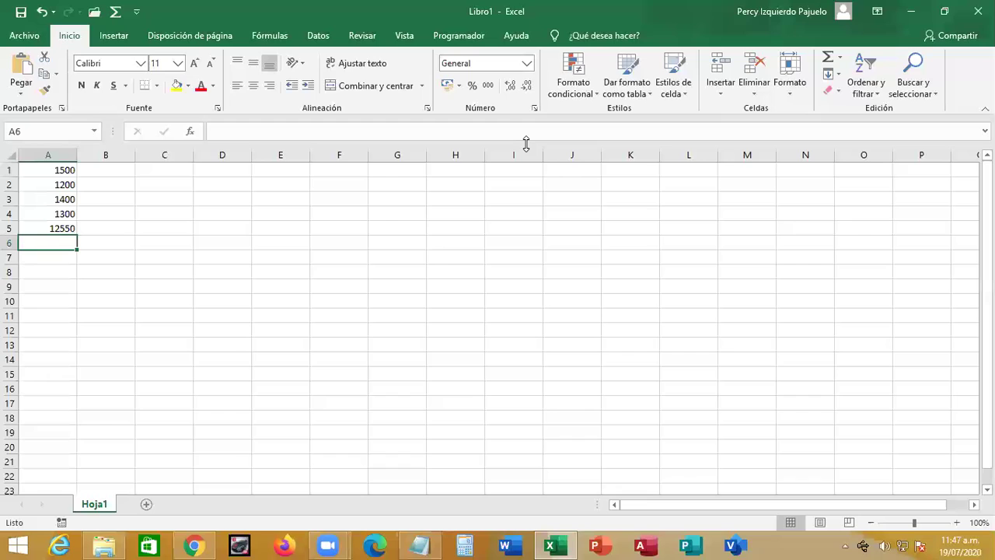
type("1400")
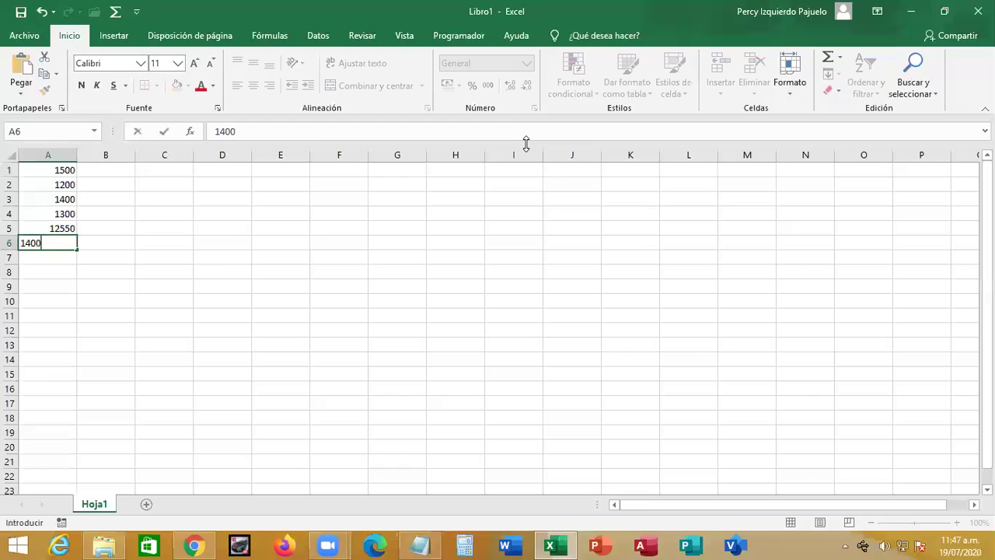
key("Return")
Sum the values of A1:A6 into cell A7 with AutoSum
key("Up")
key("Up")
key("Up")
key("Up")
key("Up")
key("Up")
key("shift+Down")
key("shift+Down")
key("shift+Down")
key("shift+Down")
key("shift+Down")
key("shift+Down")
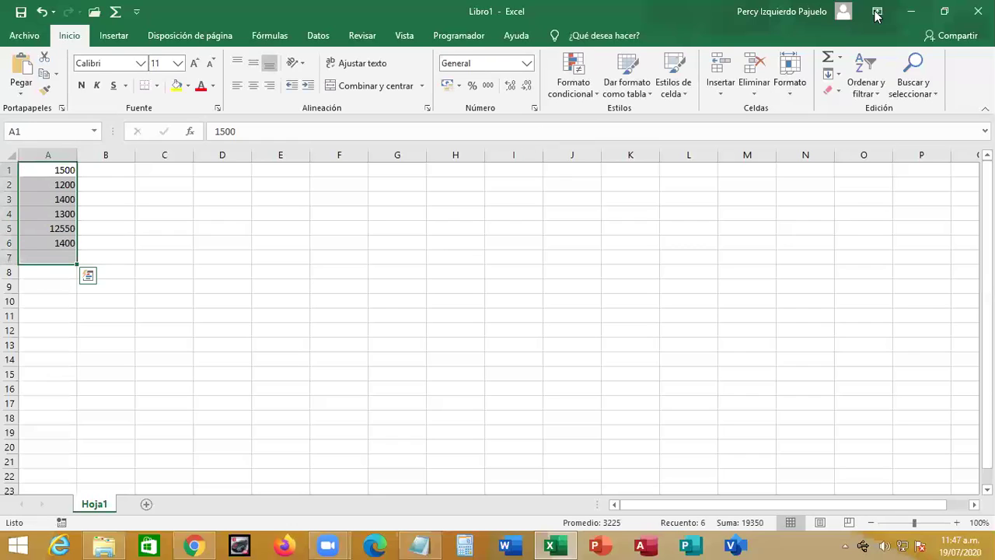
left_click(829, 57)
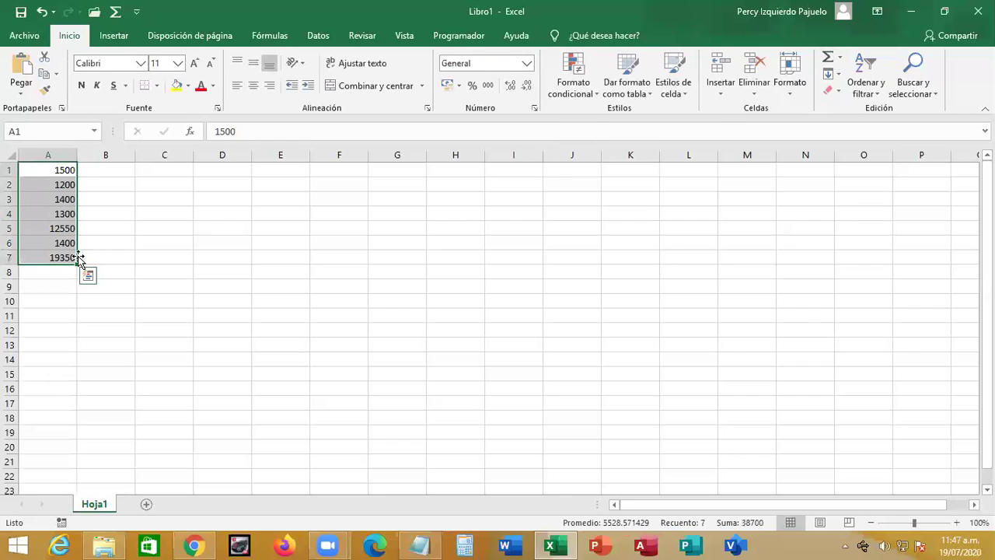
Fill the total cell A7 with yellow and deselect it
left_click(43, 258)
left_click(177, 86)
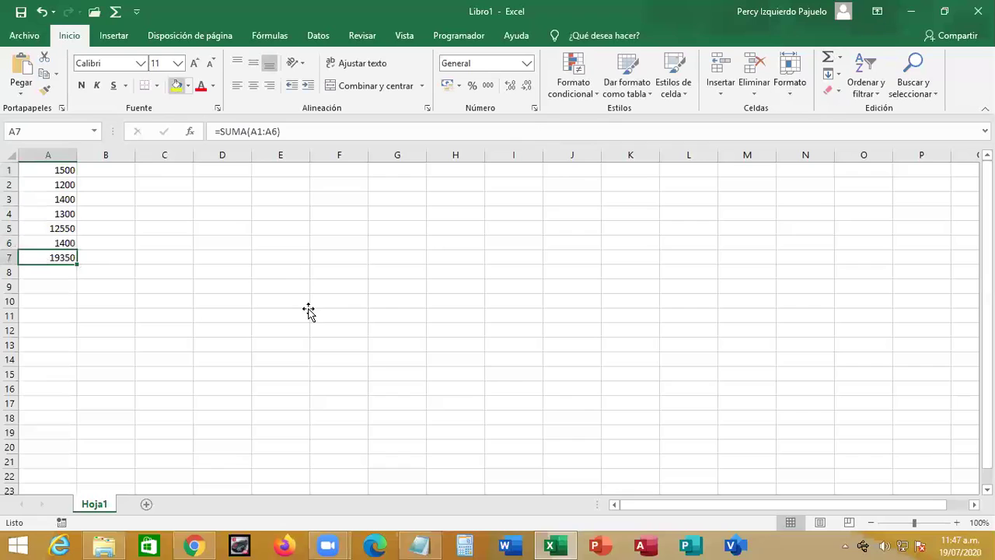
left_click(305, 311)
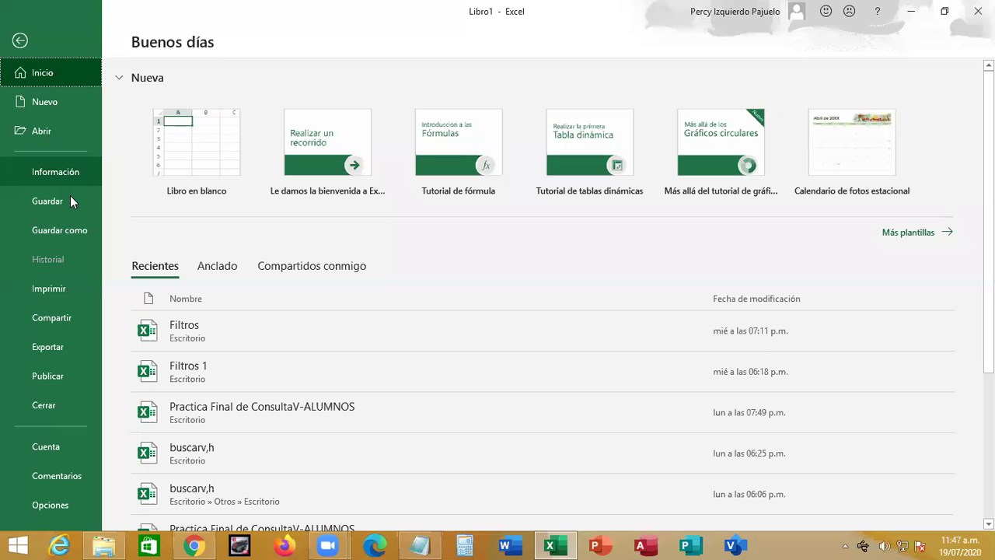
key("alt+a")
left_click(89, 206)
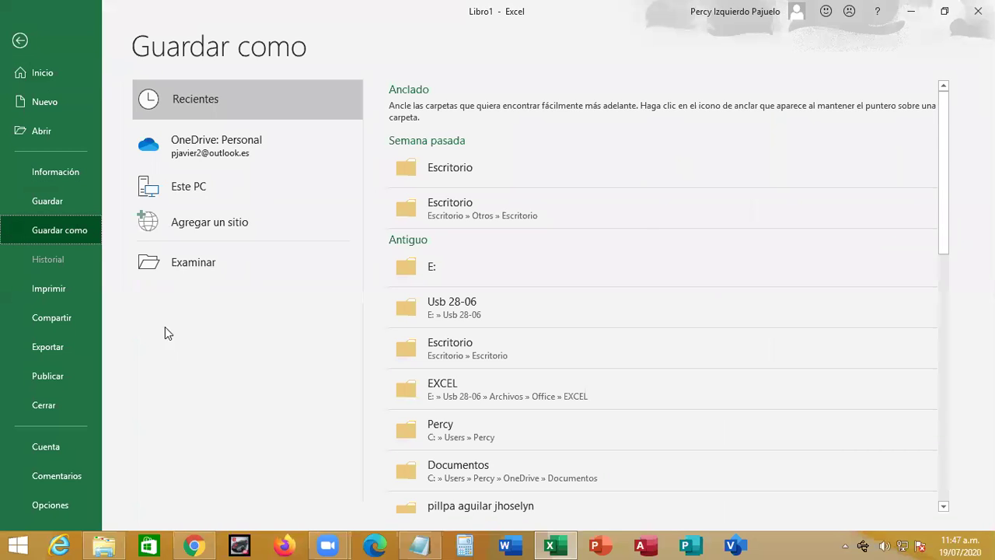
left_click(21, 40)
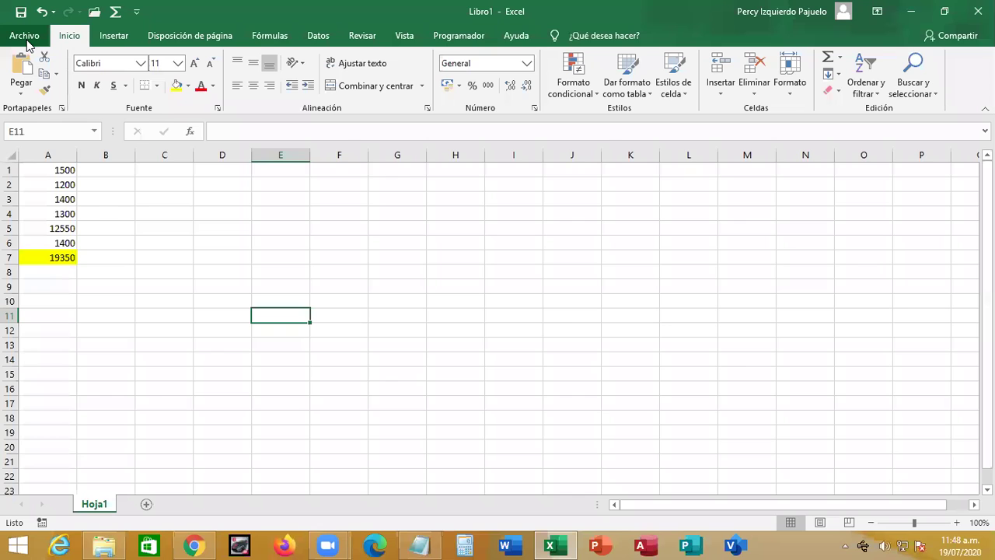
Save the workbook to Escritorio as a Libro de Excel under the name "Sueldo"
left_click(25, 37)
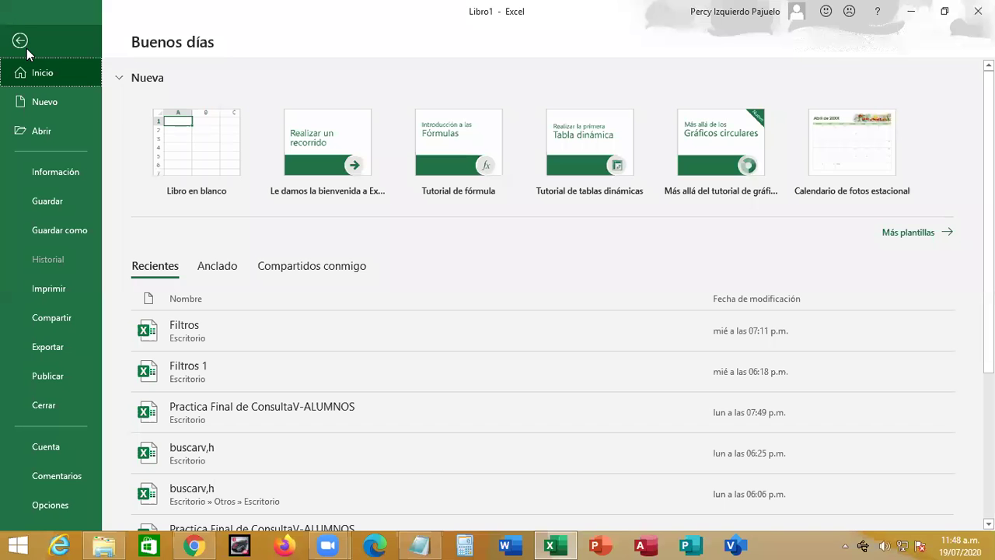
left_click(64, 206)
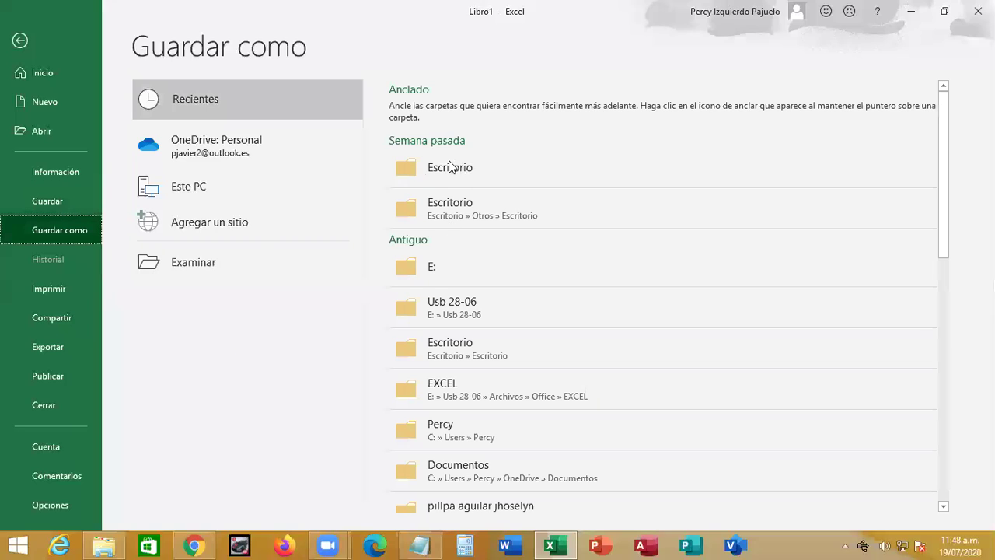
left_click(206, 268)
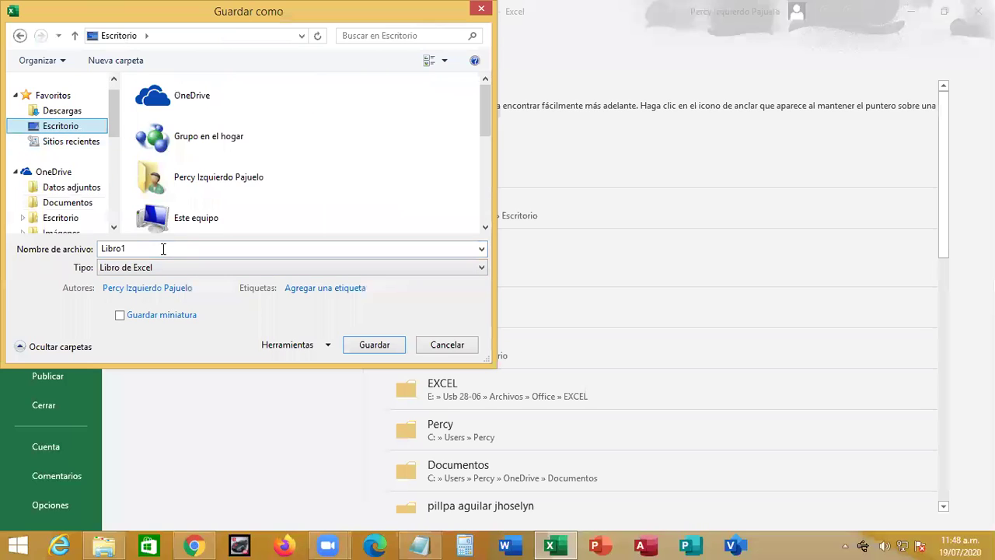
type("sUIELDO")
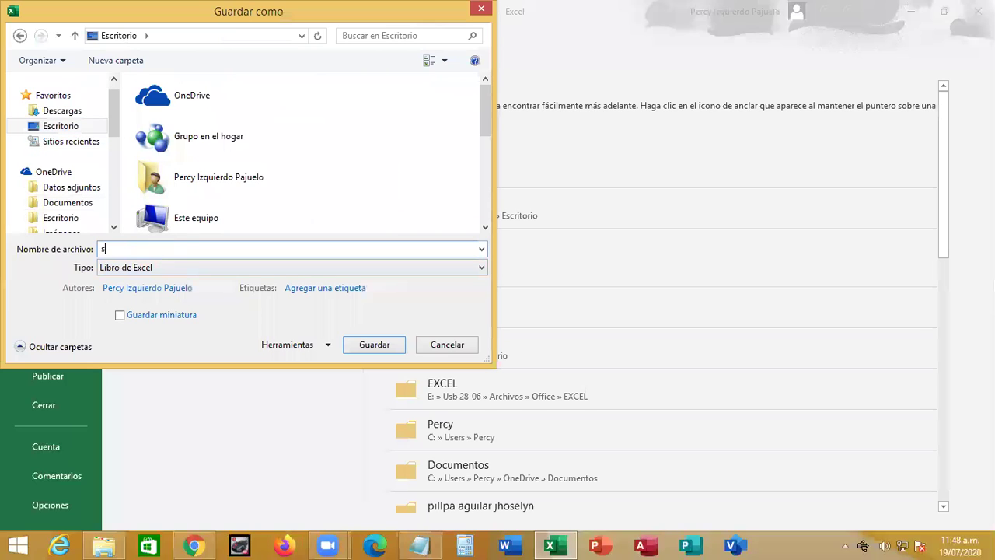
key("BackSpace")
key("BackSpace")
key("BackSpace")
key("BackSpace")
key("BackSpace")
key("BackSpace")
key("BackSpace")
type("Sueldo")
left_click(372, 346)
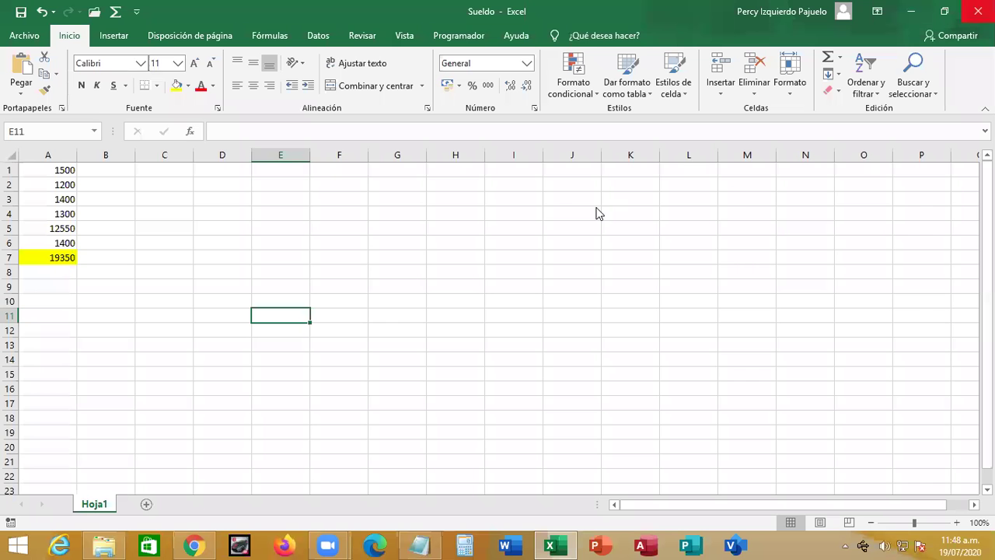
Close the workbook and move the Sueldo file on the desktop into the space above the Practicas 16-07 Corel archive
key("alt+F4")
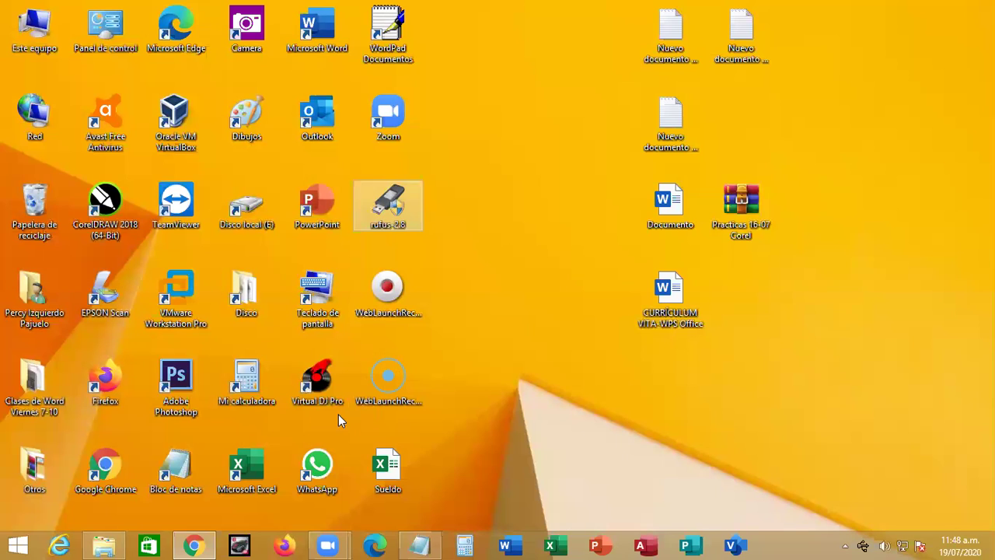
left_click_drag(387, 466, 743, 130)
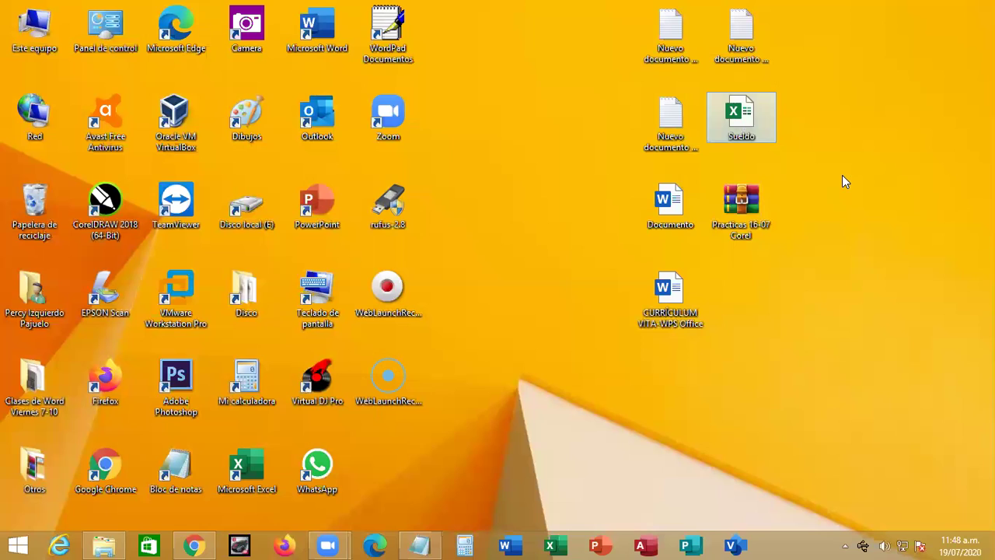
Launch Notepad with the Run command "notepad" and enter the sample text "fdhj dsjsdbfjsd fjsdfdjsf"
key("super+r")
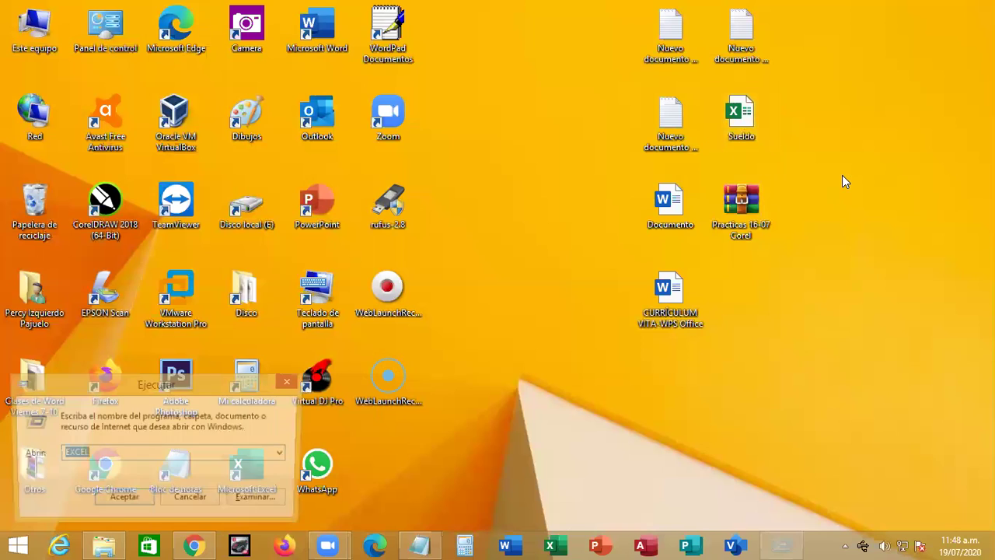
type("notepad")
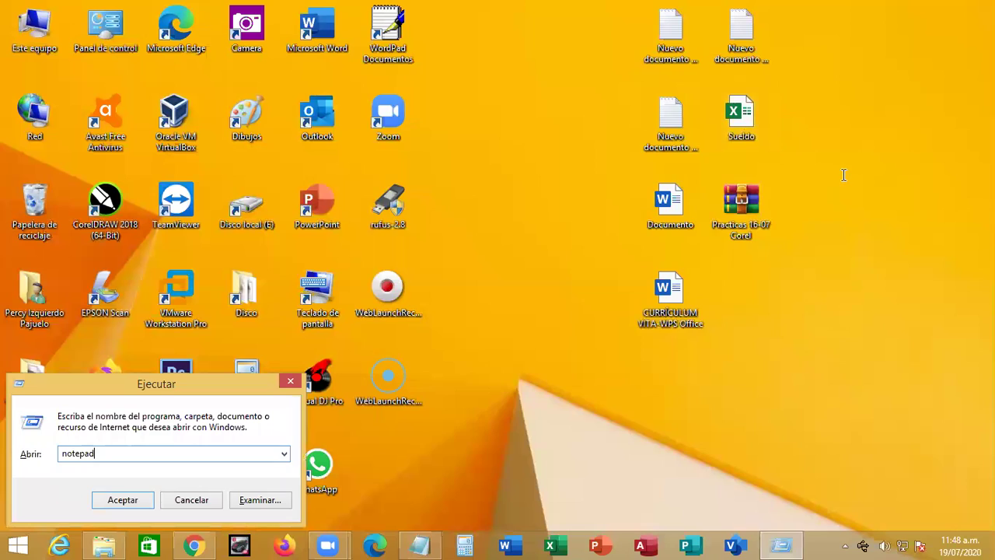
key("Return")
type("fdhj dsjsdbfjsd fjsdfdjsf")
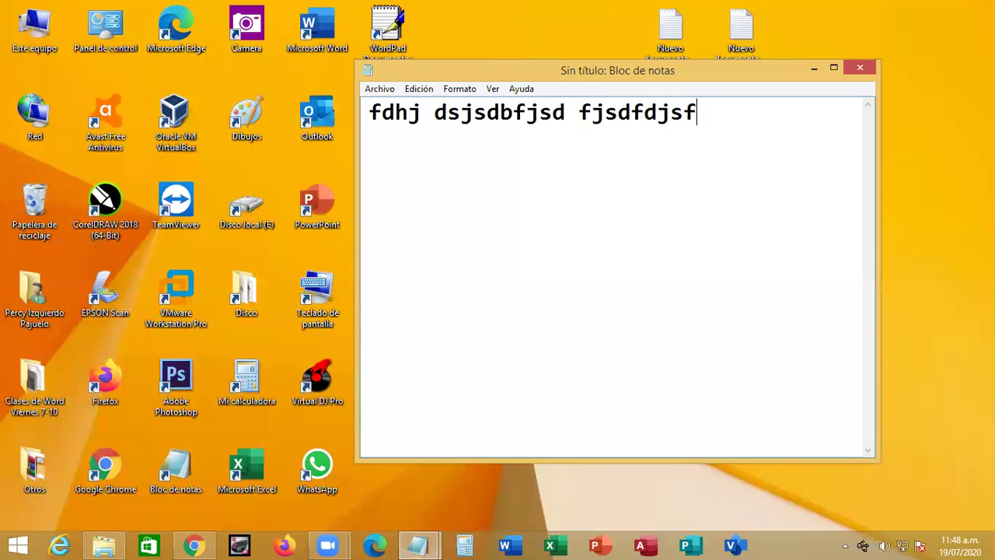
left_click(383, 89)
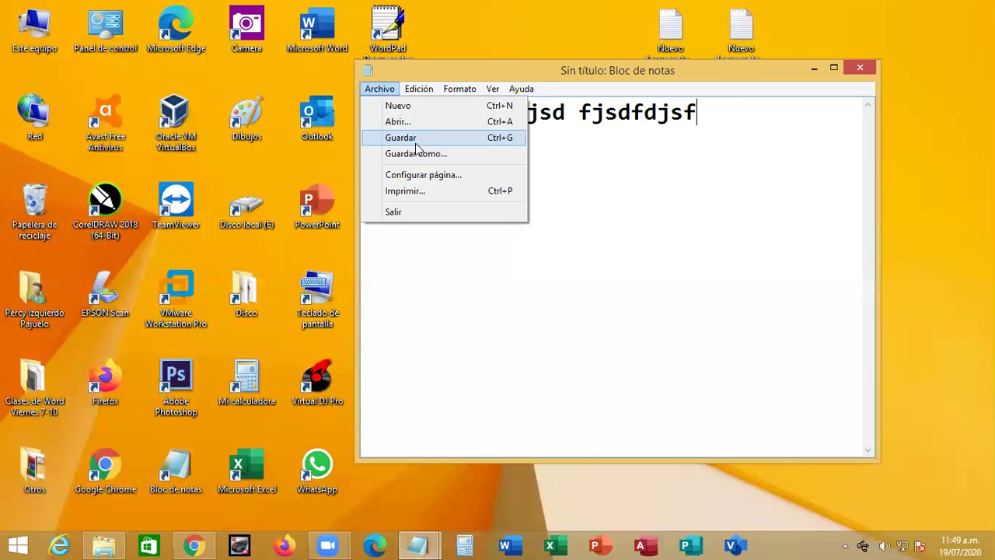
left_click(413, 138)
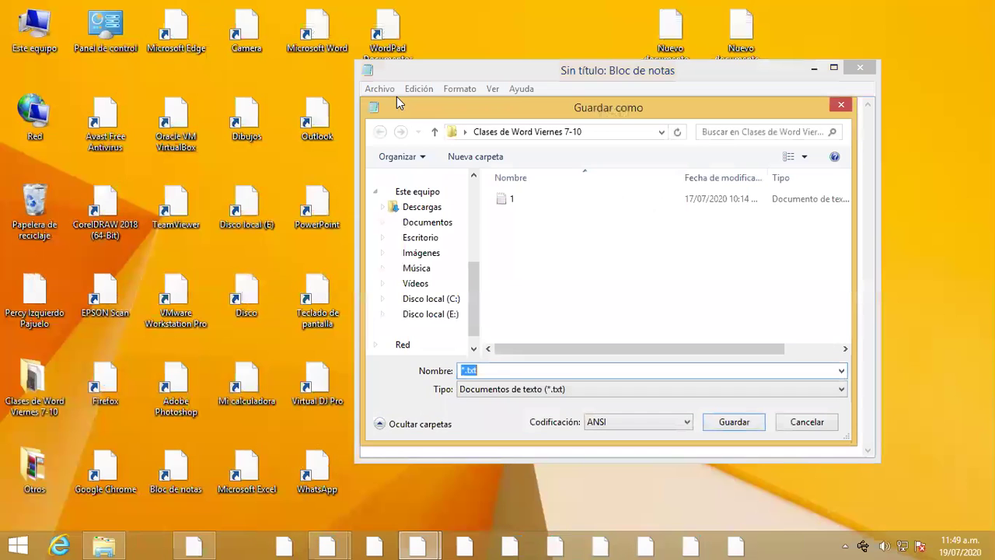
key("Escape")
left_click(383, 90)
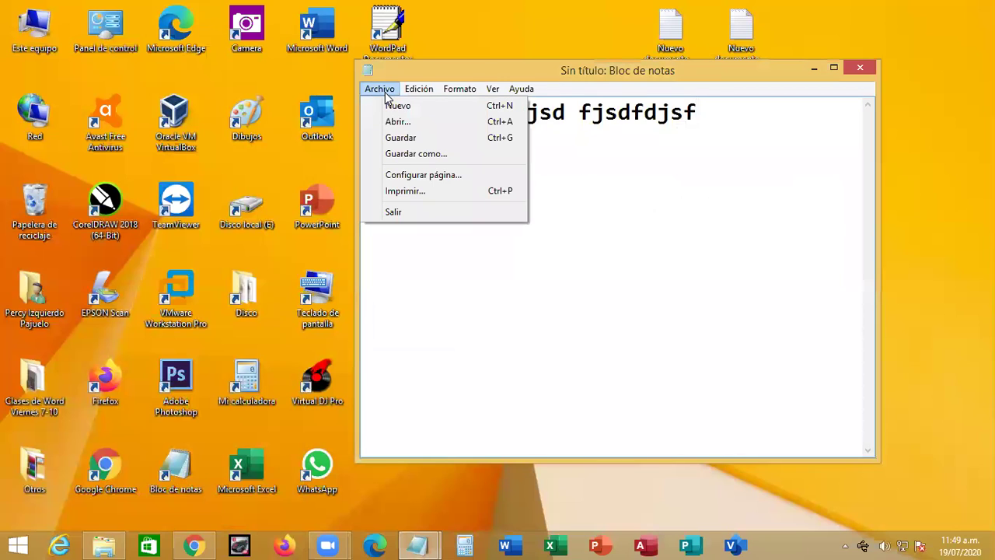
left_click(385, 91)
Save the Notepad text to Escritorio as a text document named "Contactos"
left_click(385, 90)
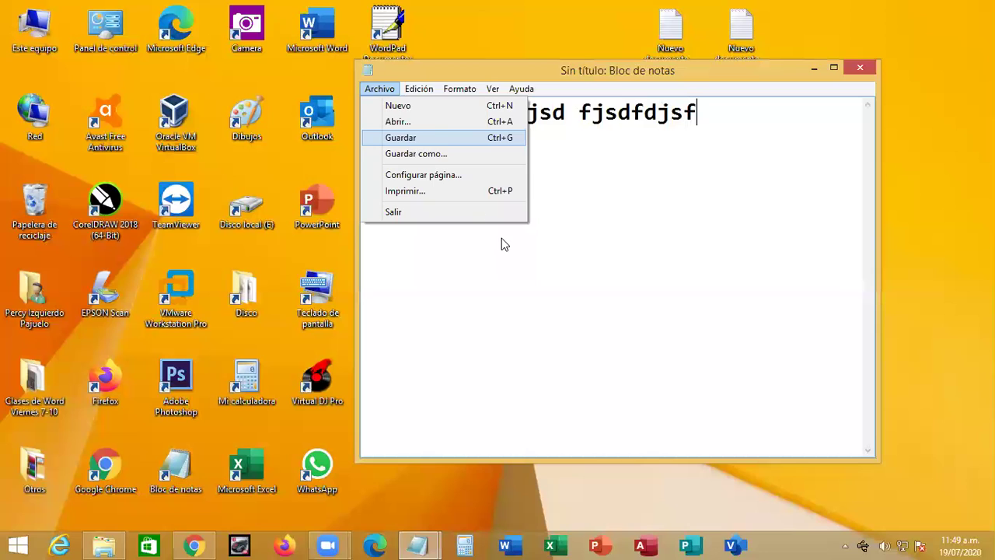
key("Return")
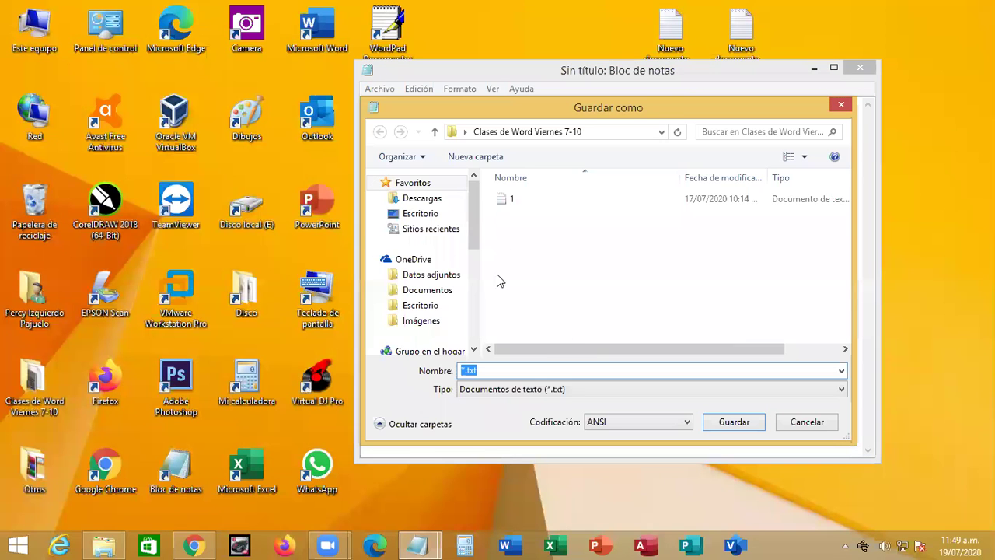
left_click(426, 214)
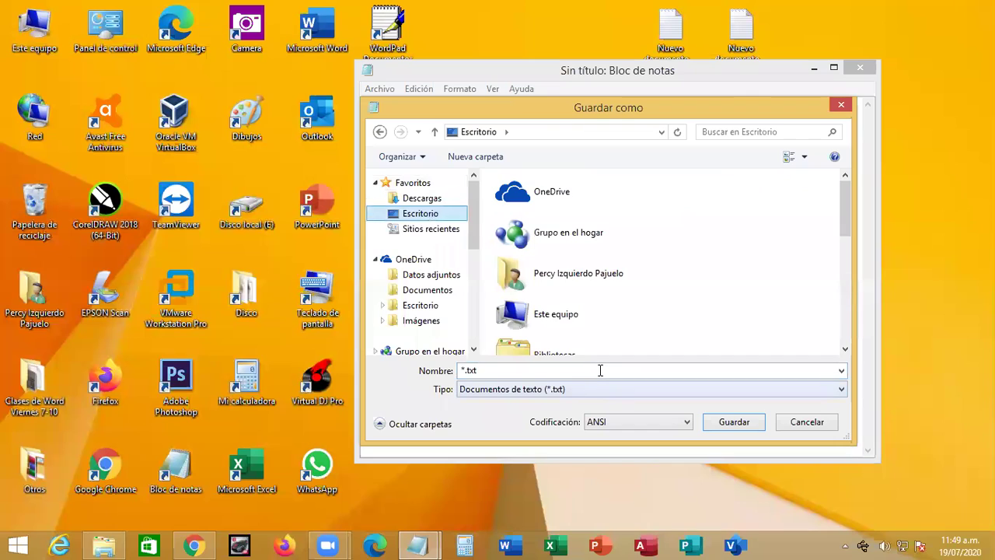
left_click(600, 370)
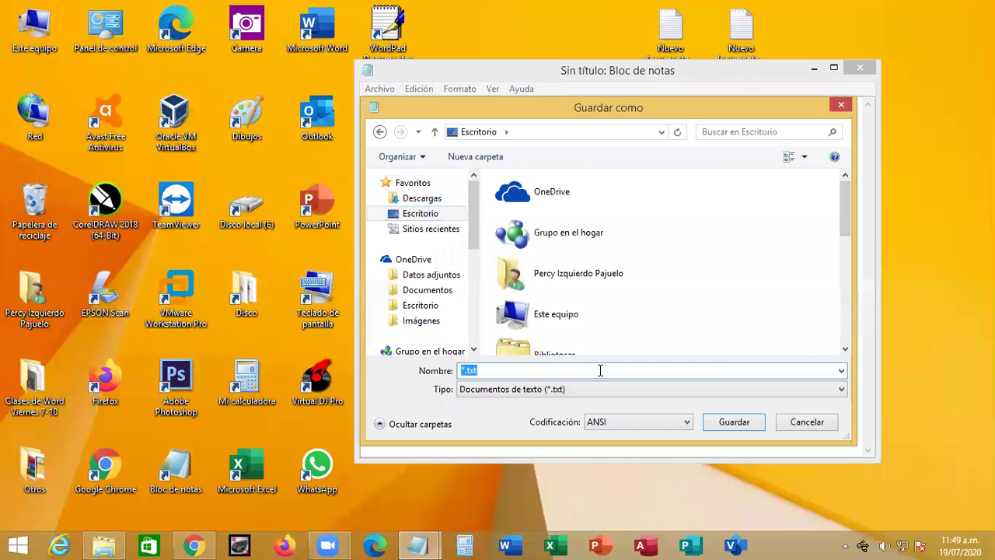
type("Contactos")
left_click(855, 75)
key("Return")
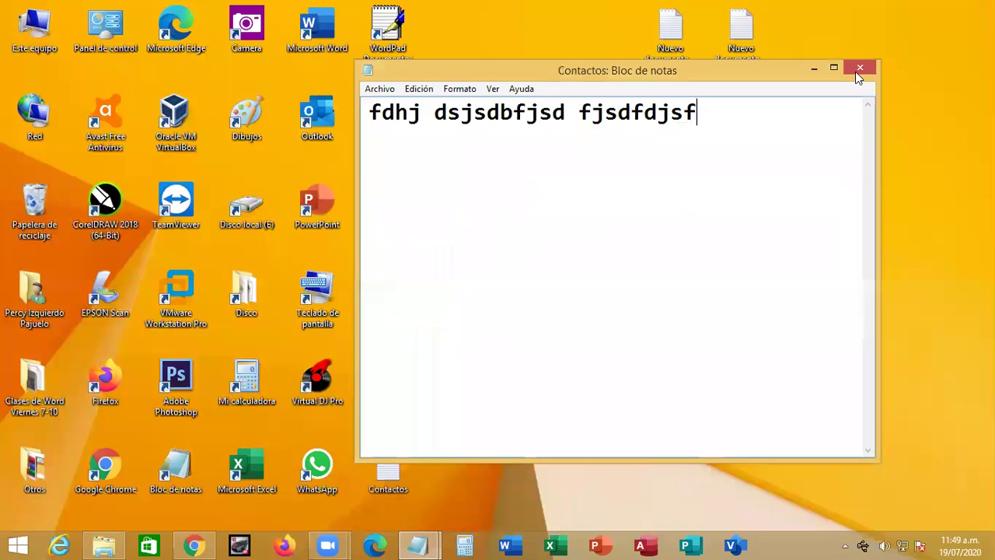
Close Notepad, move the Contactos file below the Practicas 16-07 Corel archive on the desktop, and deselect it
left_click(855, 71)
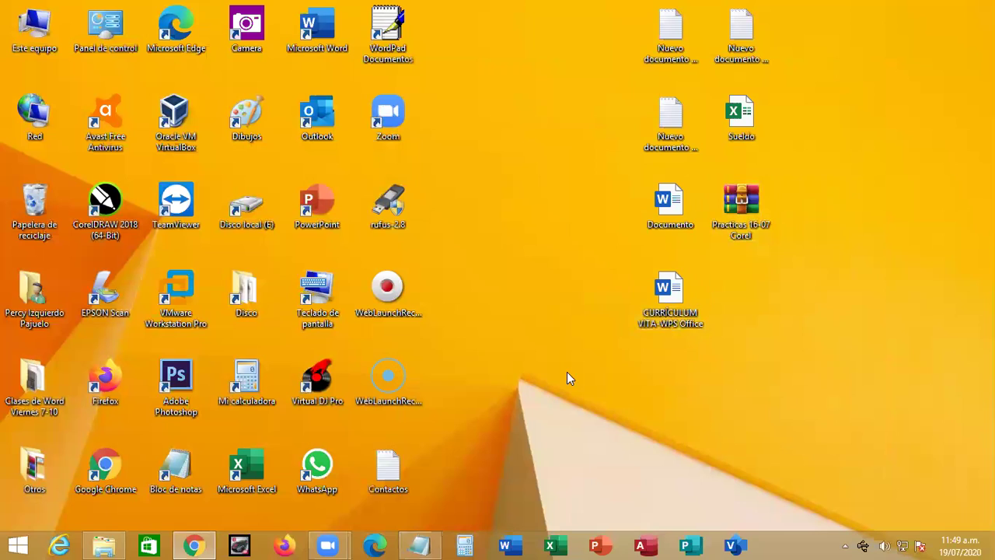
left_click_drag(398, 472, 755, 303)
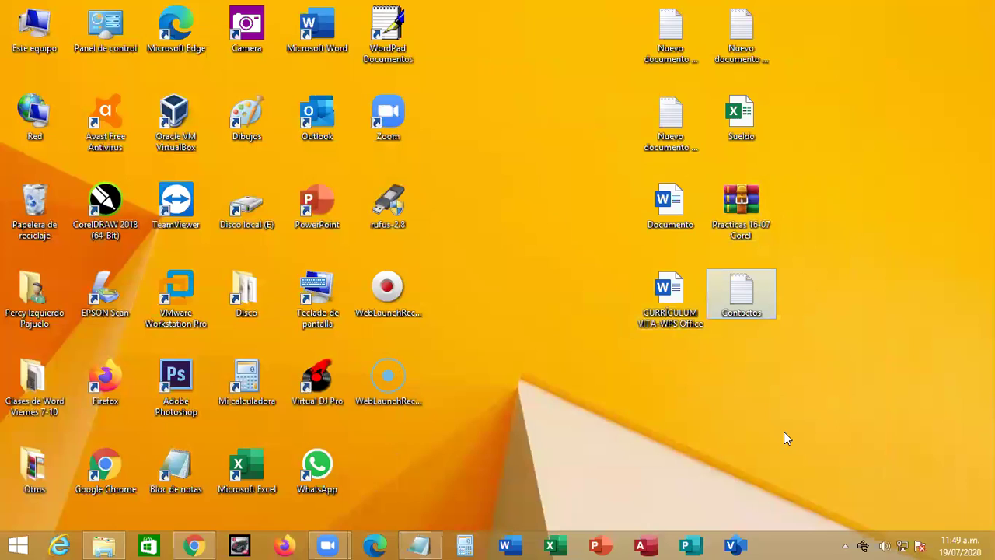
left_click(857, 267)
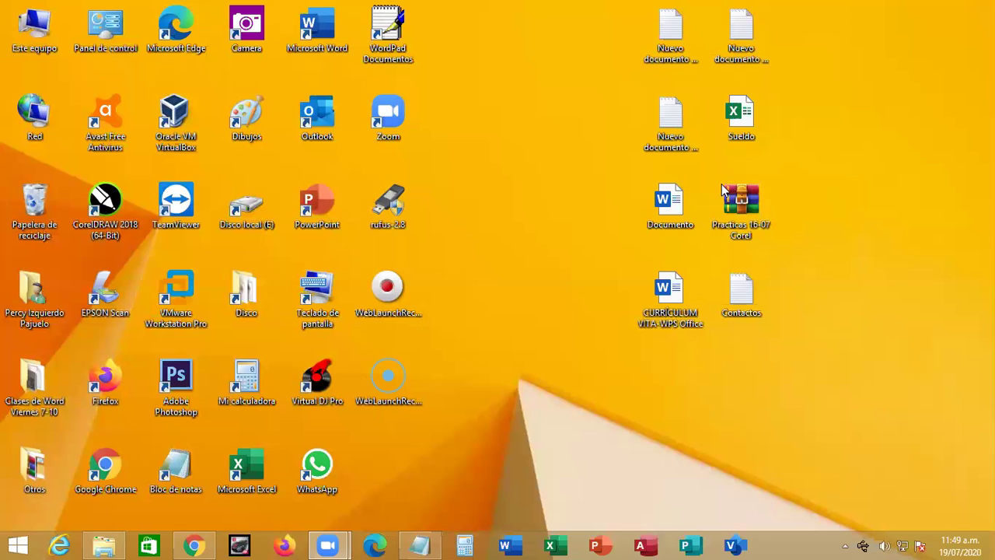
Create a new Microsoft Word document directly on the desktop
right_click(540, 117)
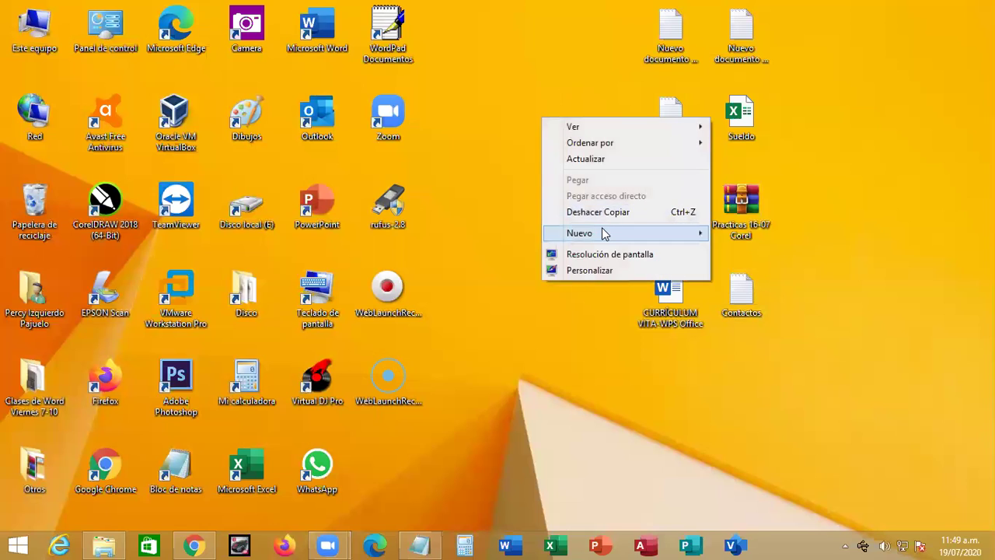
mouse_move(604, 235)
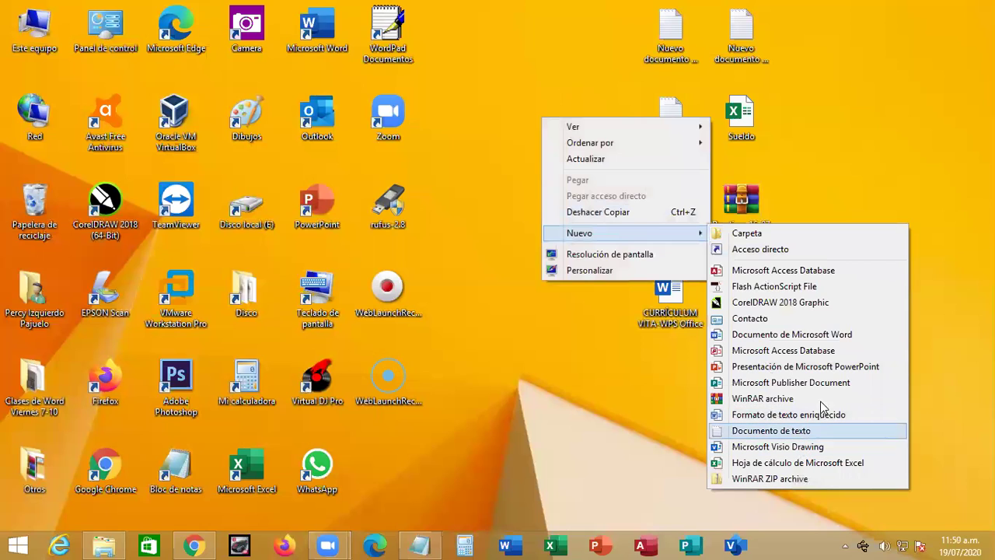
left_click(827, 337)
Try to name the new Word document "Carta"
type("Carta")
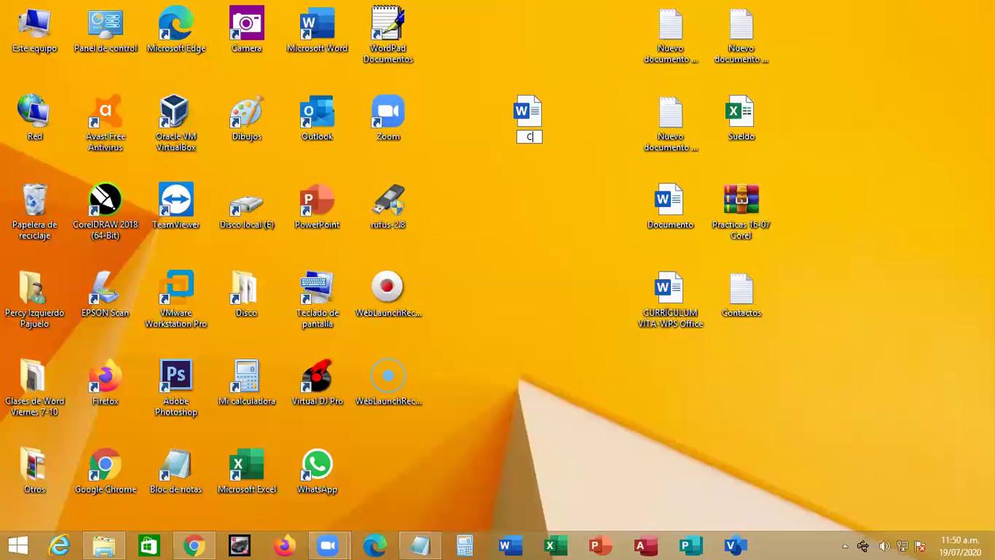
key("Return")
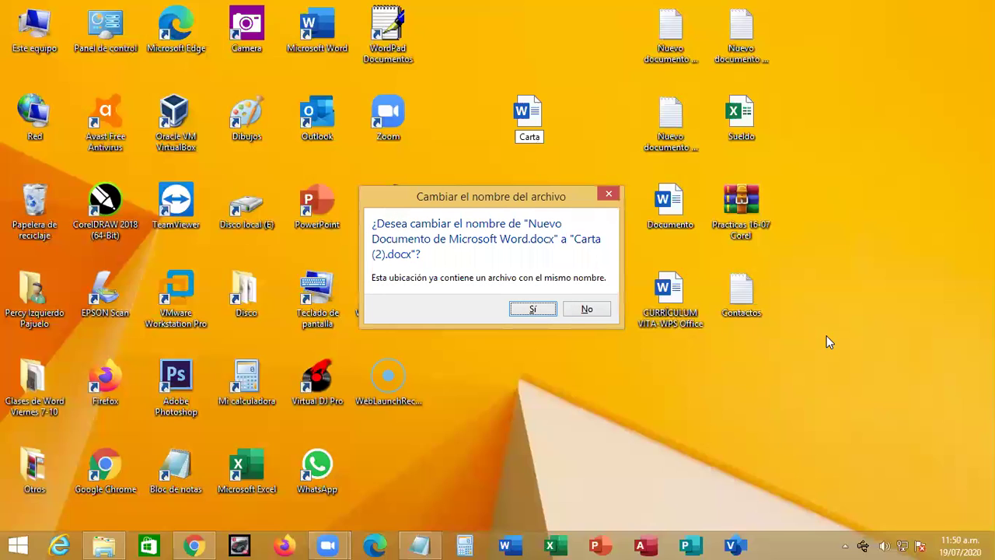
key("Escape")
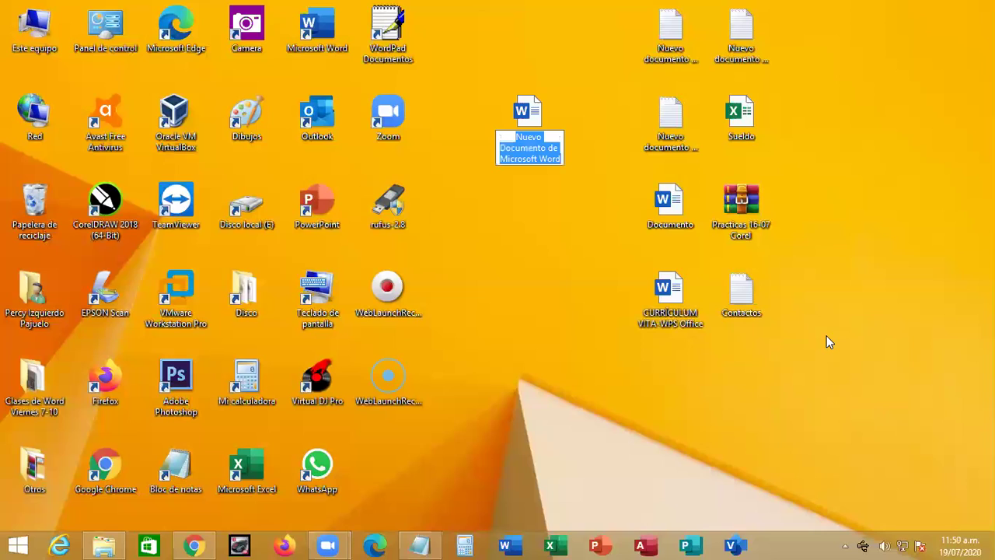
Name the new Word document "Oficio" and move it beside the Documento file
type("o")
key("BackSpace")
type("Oficio")
key("Return")
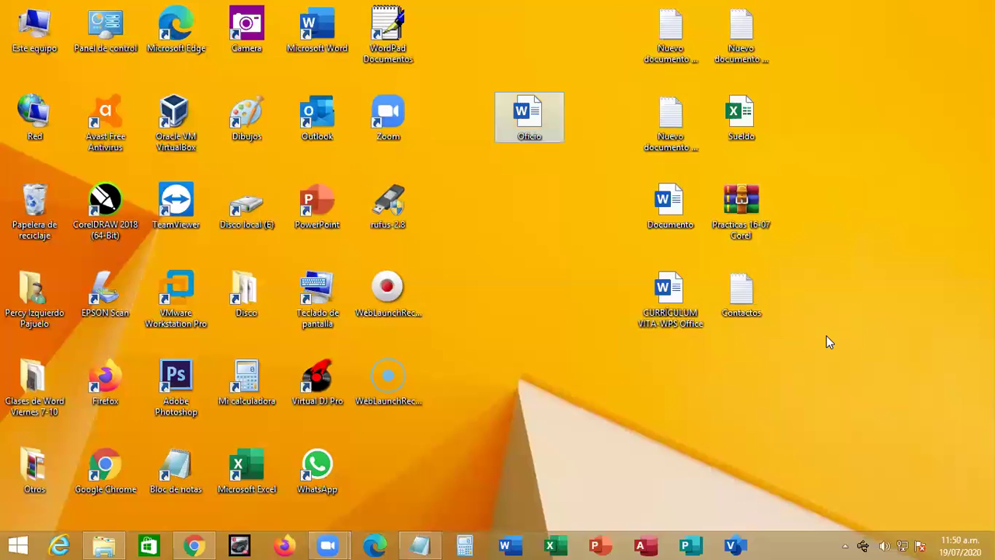
left_click_drag(558, 136, 622, 221)
Create a new Microsoft Excel spreadsheet directly on the desktop and name it "Planilla"
right_click(491, 122)
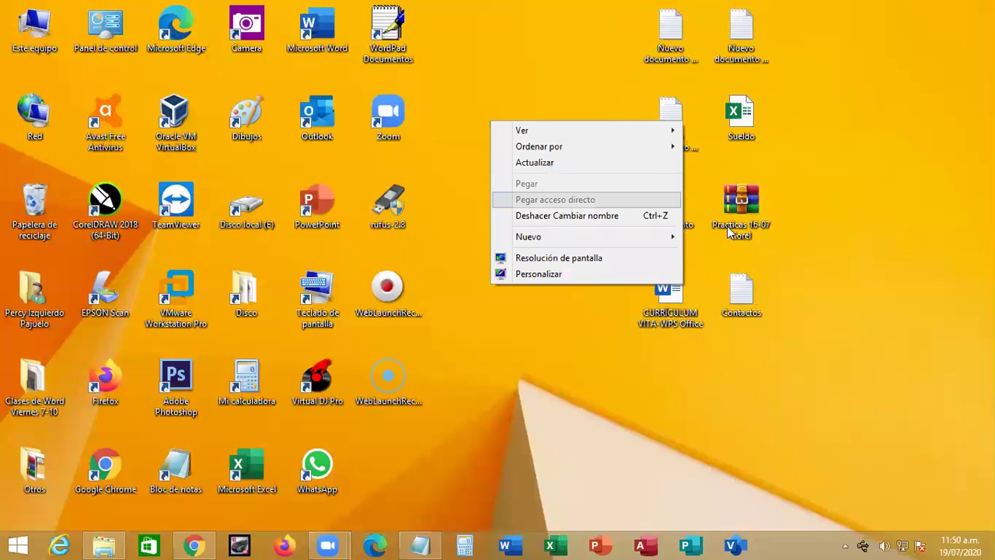
left_click(709, 422)
key("shift+F10")
key("Down")
key("Down")
key("Down")
key("Down")
key("Down")
key("Right")
key("Down")
key("Down")
key("Down")
key("Down")
key("Down")
key("Down")
key("Down")
key("Down")
key("Down")
key("Down")
key("Down")
key("Down")
key("Down")
key("Down")
key("Down")
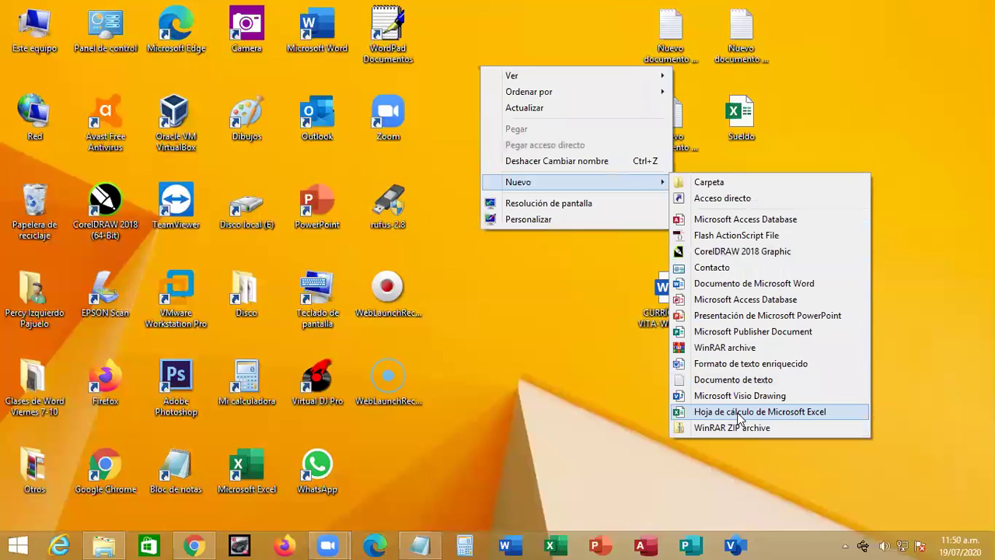
left_click(738, 414)
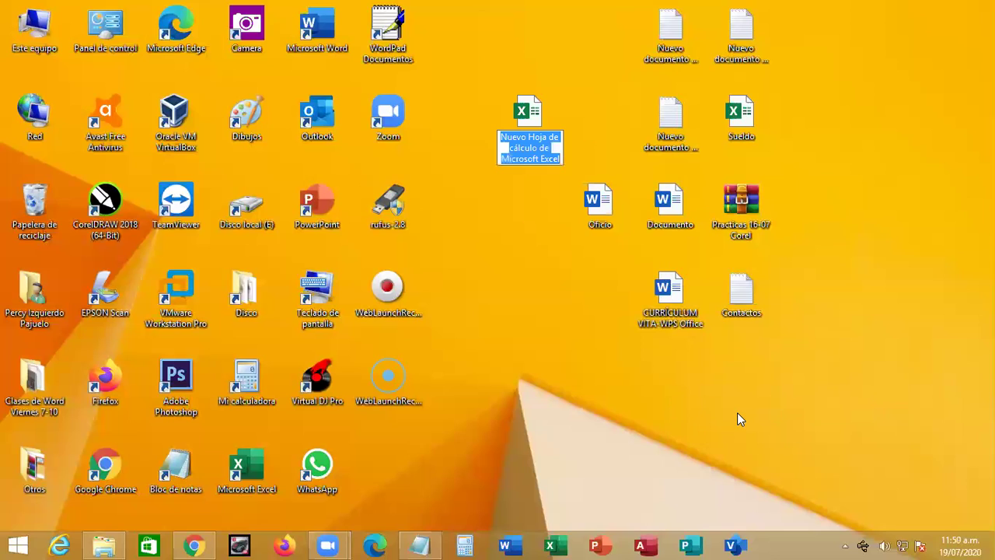
type("Planil")
type("la")
key("Return")
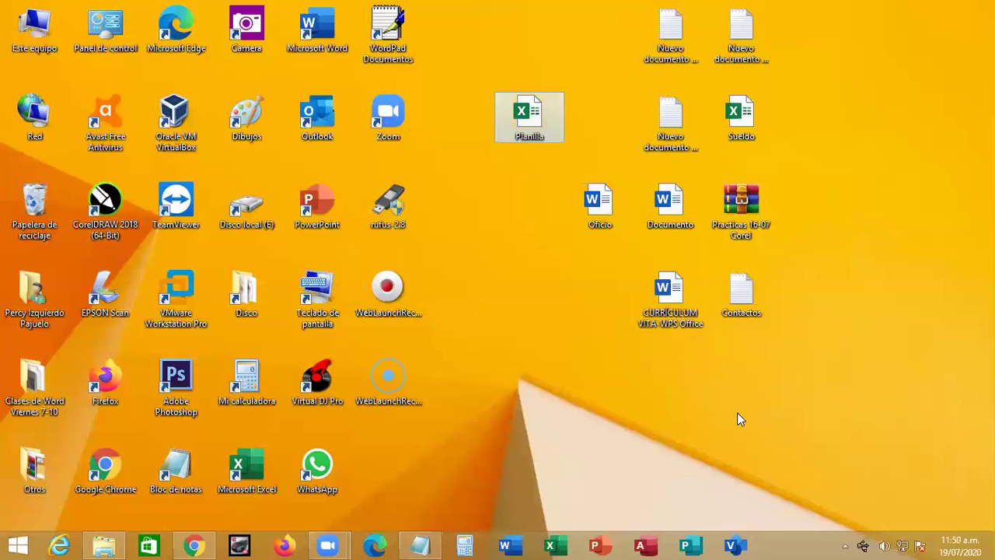
Create another Excel spreadsheet on the desktop named "Graficos" and move it beside the Planilla file
right_click(502, 245)
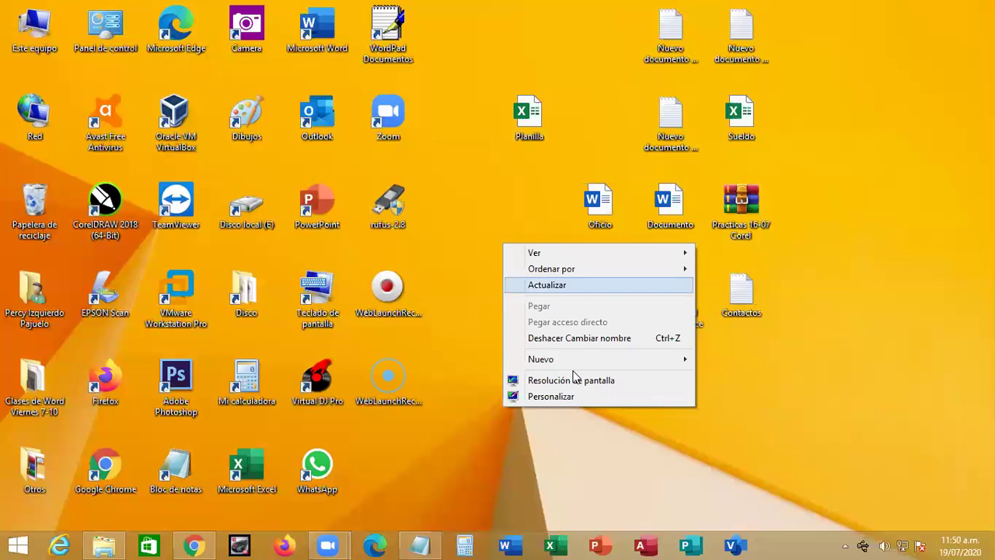
mouse_move(575, 359)
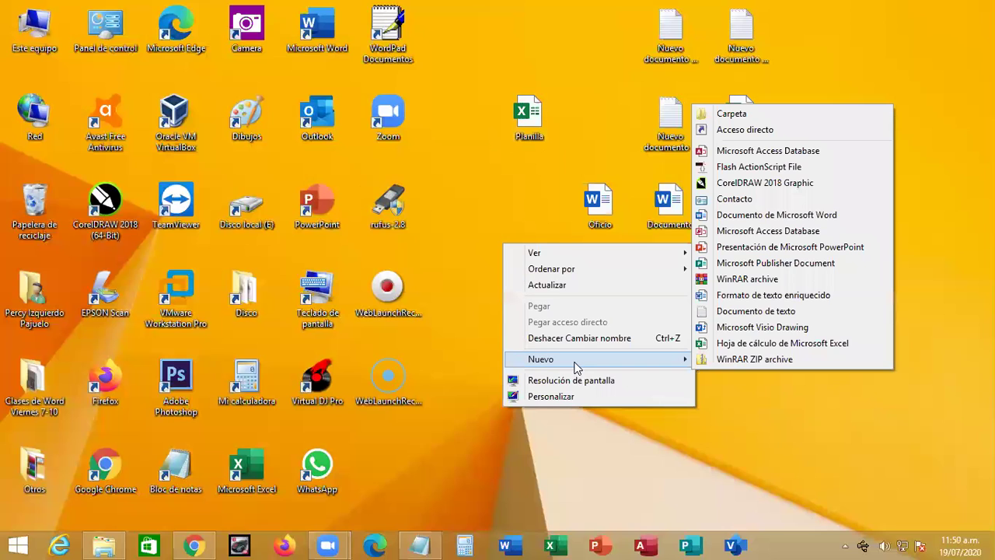
left_click(770, 345)
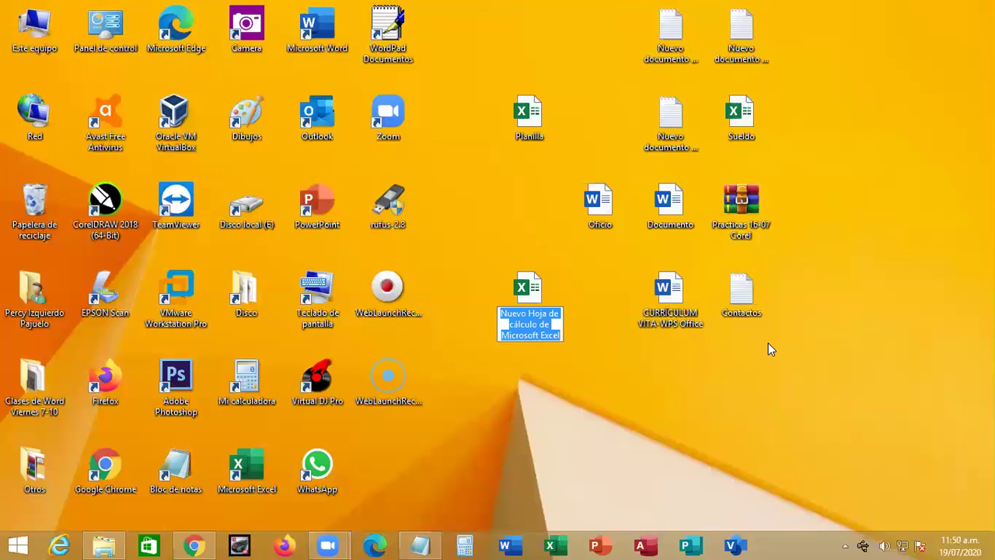
type("Gra")
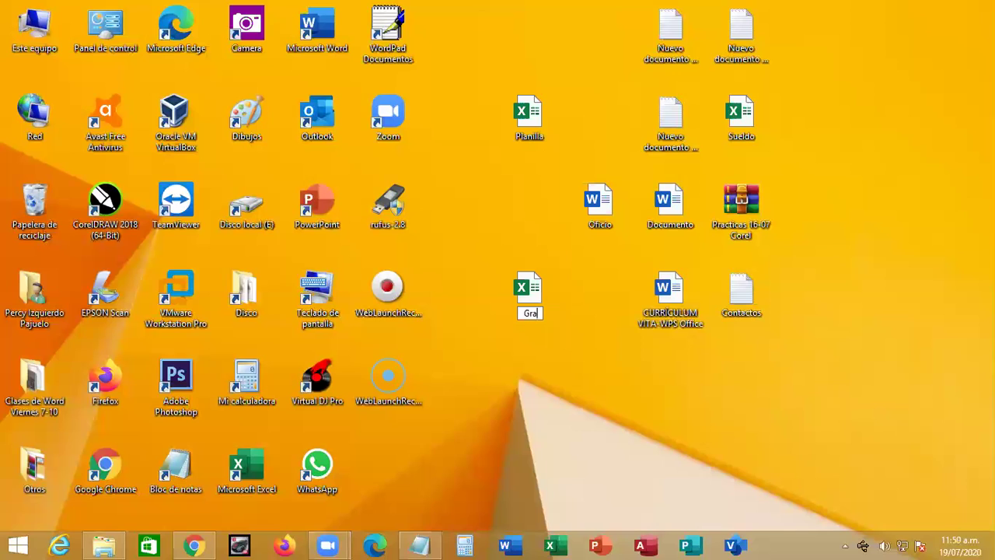
key("BackSpace")
type("aficos")
key("Return")
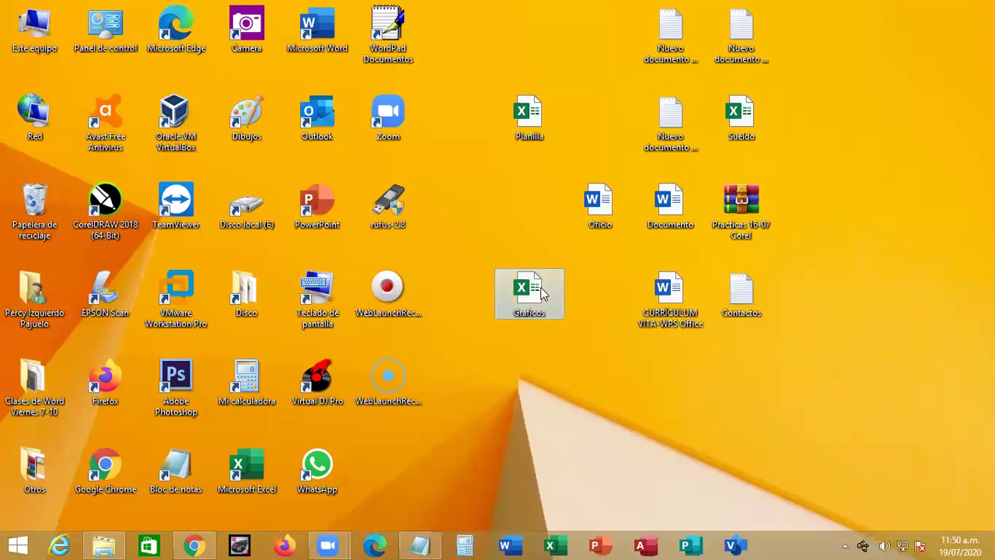
left_click_drag(613, 122, 614, 122)
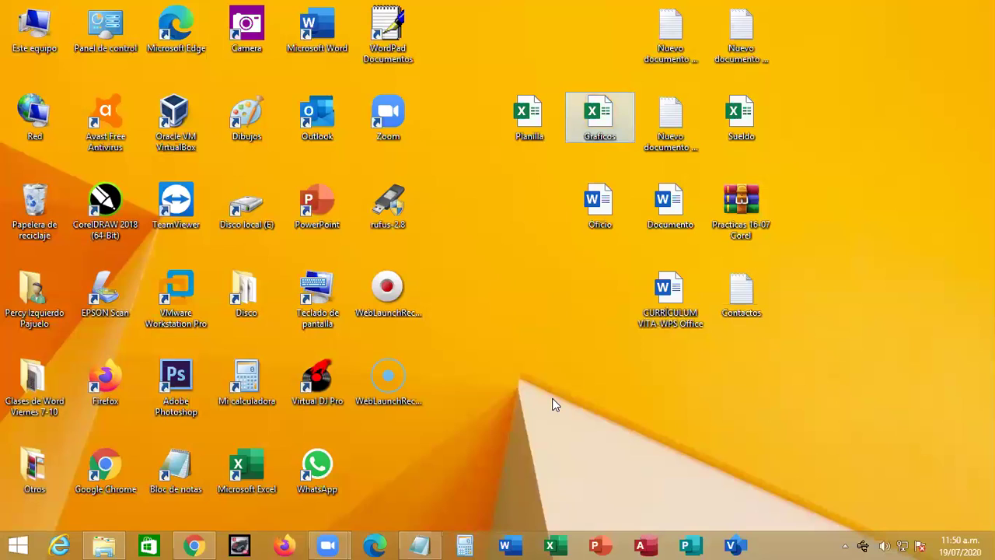
Create a new Microsoft PowerPoint presentation directly on the desktop and name it "La pobreza"
right_click(508, 297)
mouse_move(702, 419)
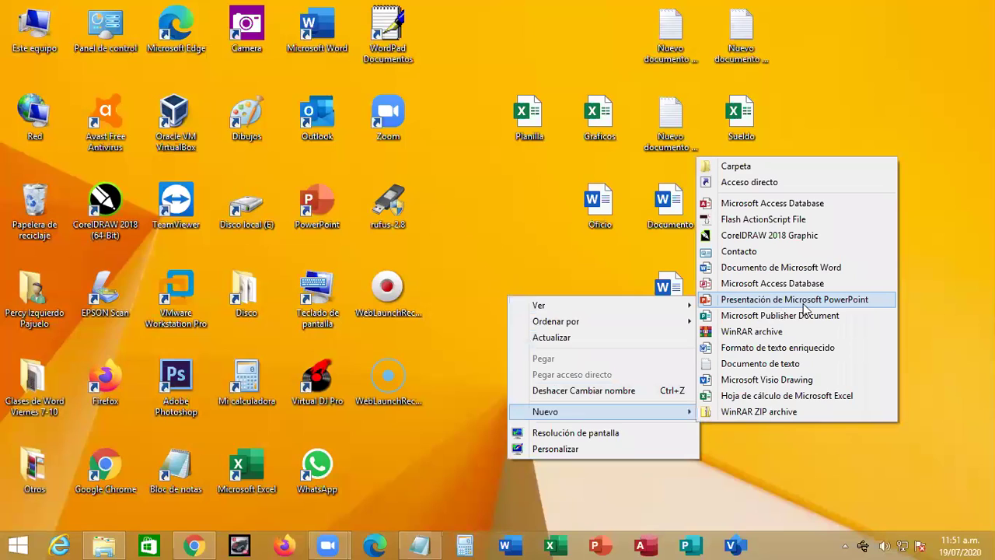
left_click(804, 306)
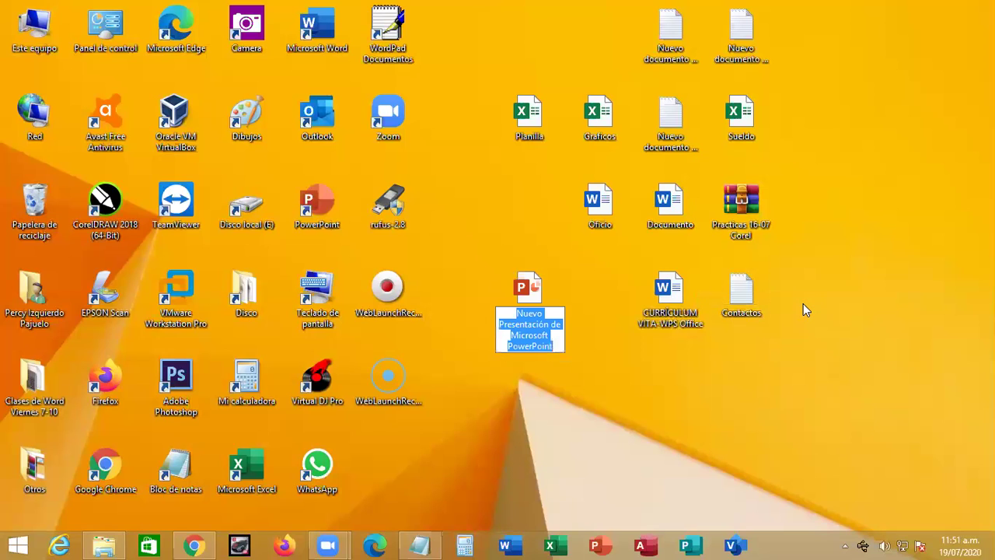
type("La p")
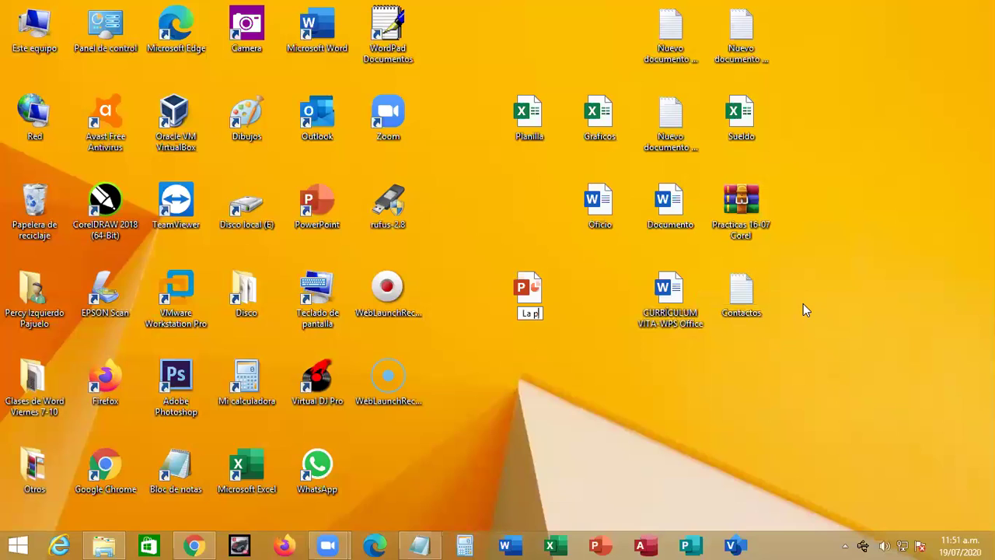
type("obreza")
key("Return")
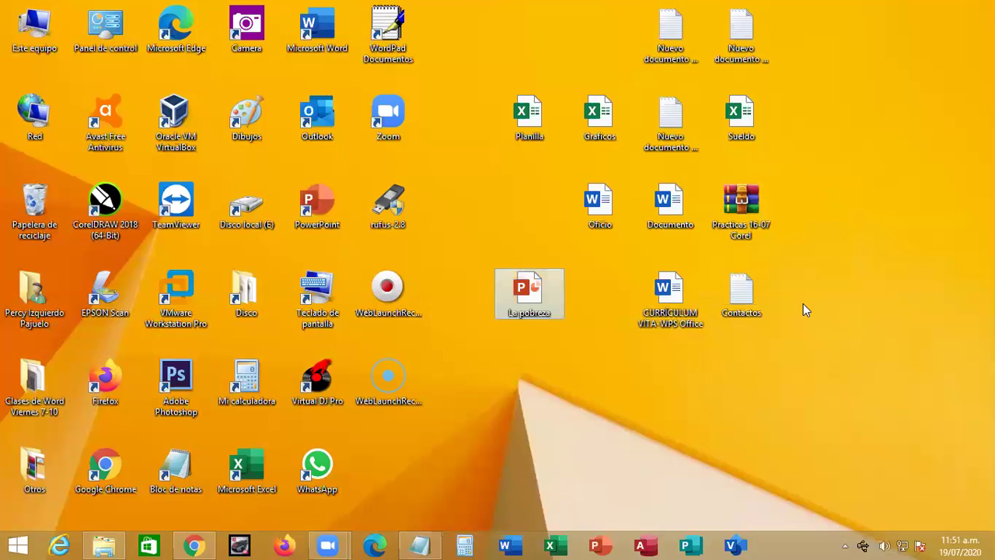
Create another PowerPoint presentation on the desktop named "El virus" and move it directly above the La pobreza file
right_click(823, 226)
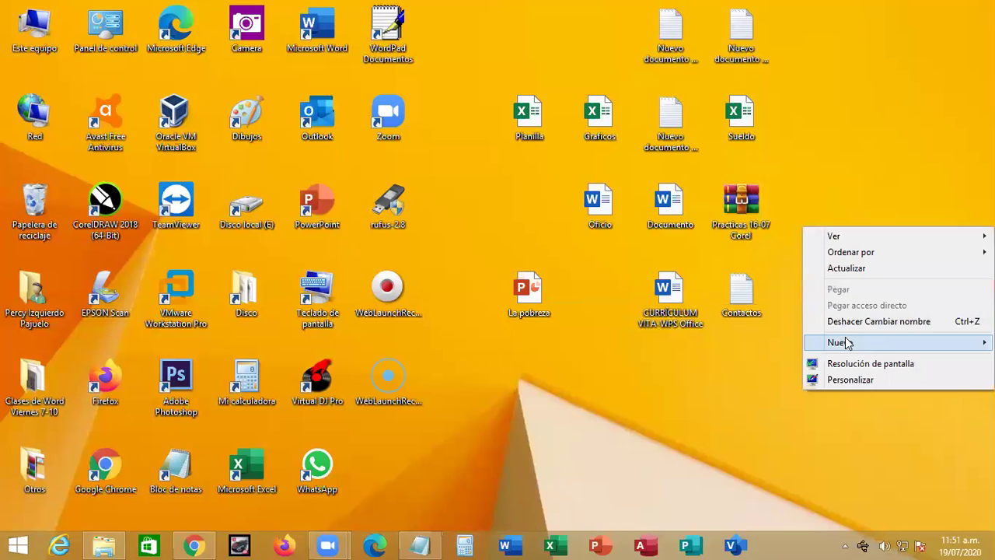
mouse_move(846, 342)
left_click(706, 237)
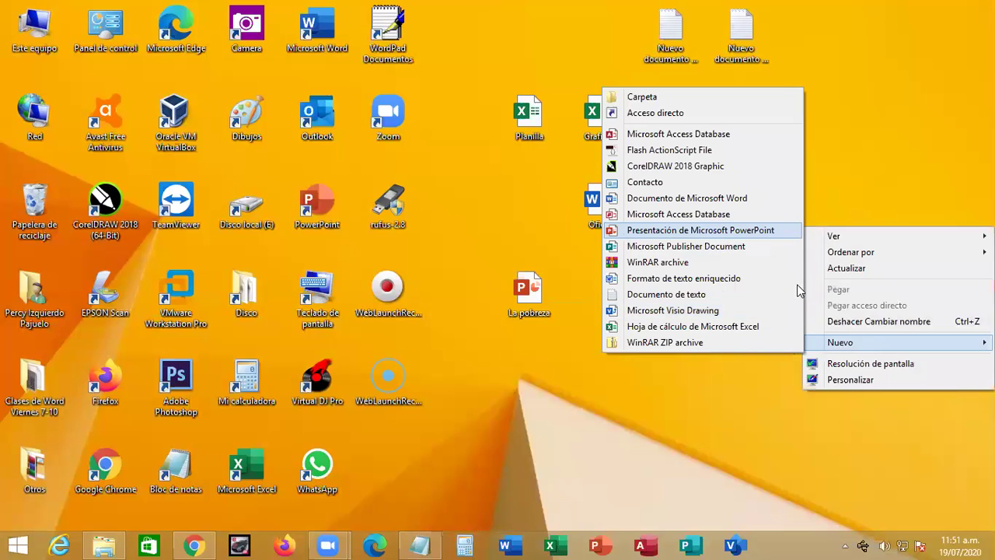
type("El virus")
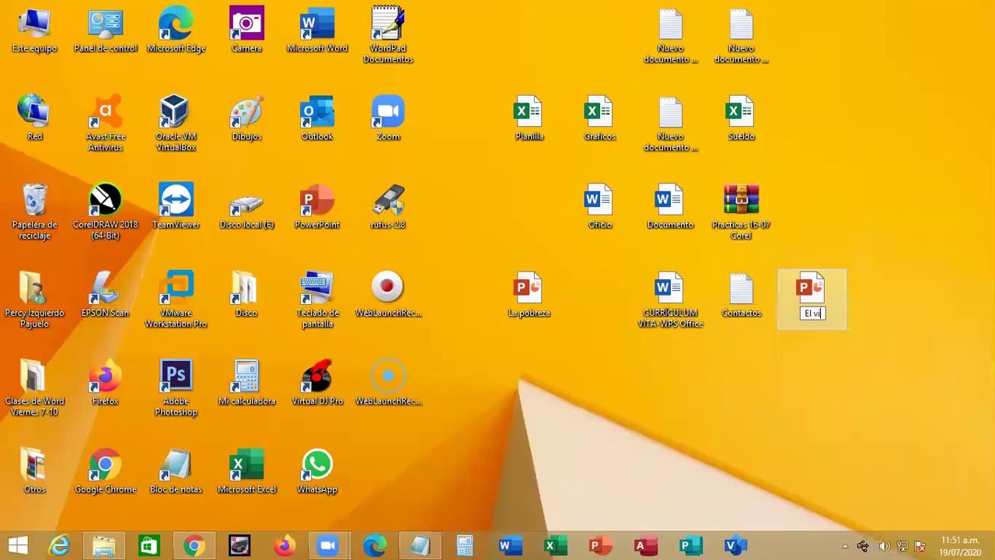
key("Return")
left_click_drag(801, 290, 535, 240)
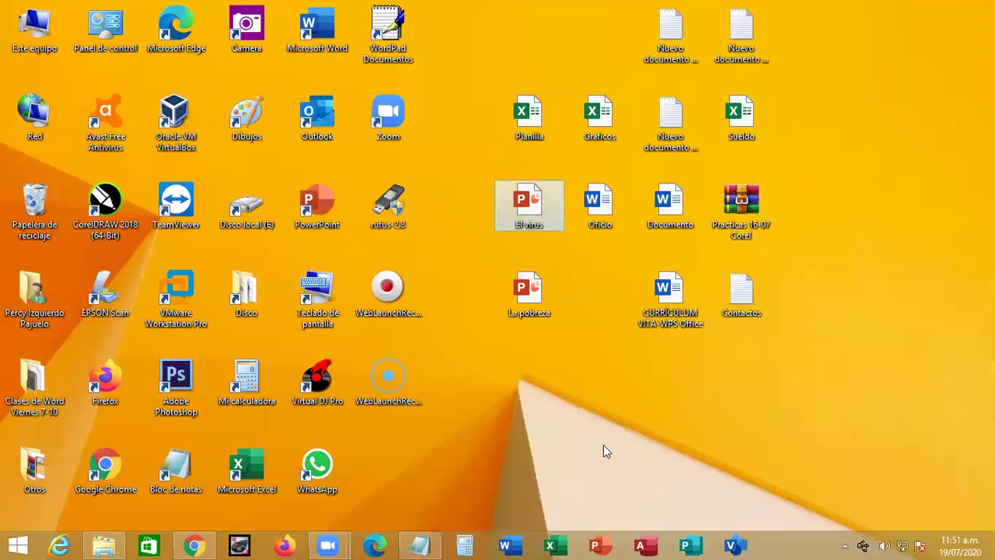
Create a new Microsoft Publisher document directly on the desktop and name it "Calendario"
right_click(838, 132)
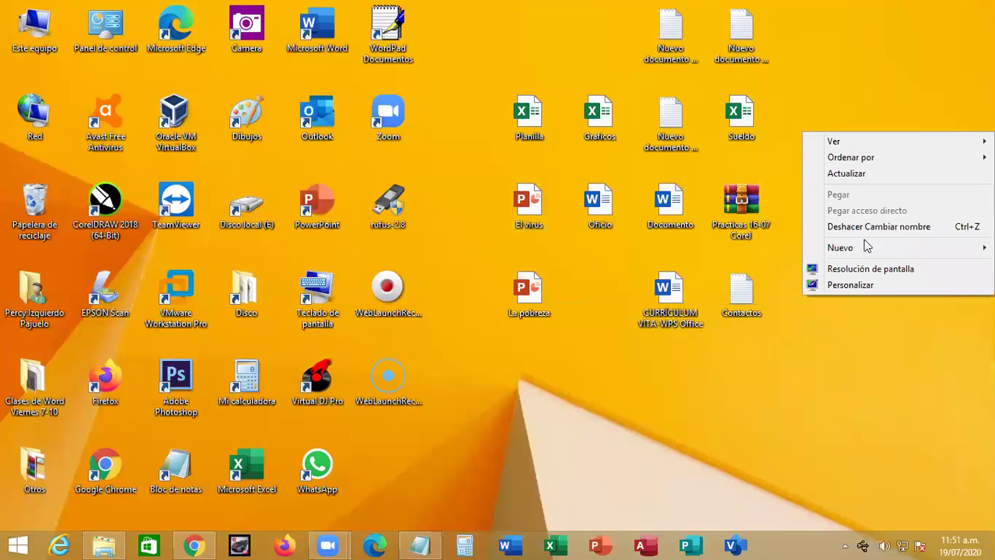
mouse_move(854, 250)
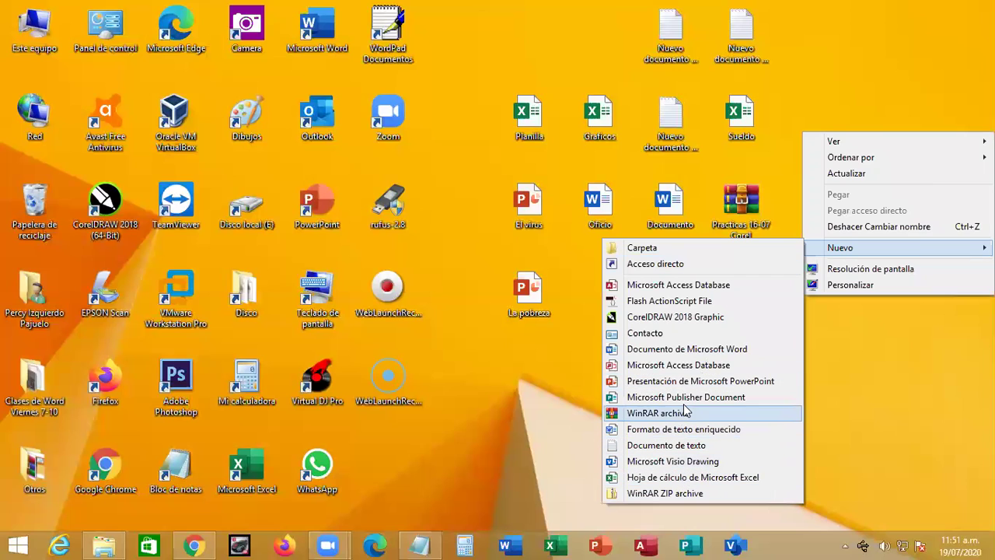
key("Return")
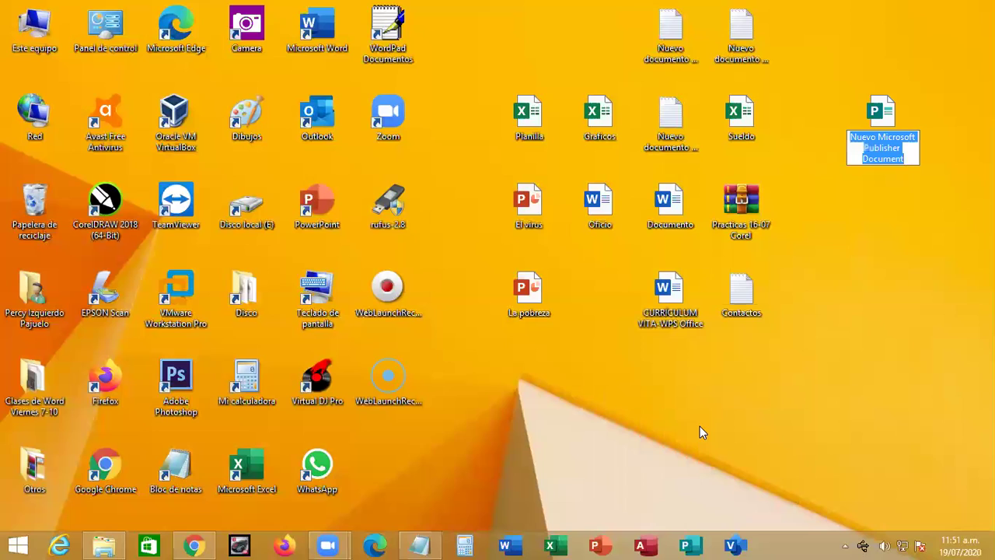
type("Calendario")
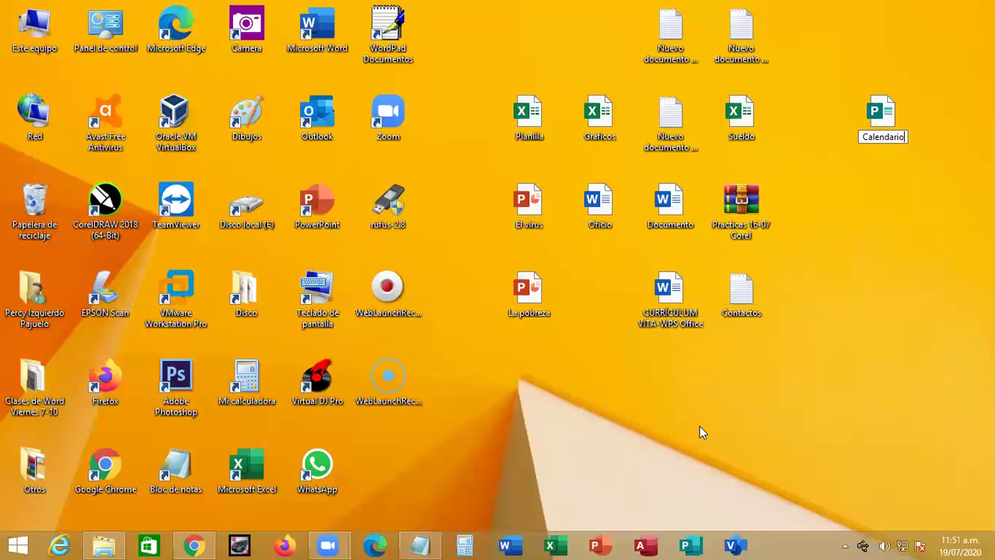
key("Return")
Create another Publisher document on the desktop named "Diploma" and move it directly below the Calendario file
right_click(871, 242)
mouse_move(867, 354)
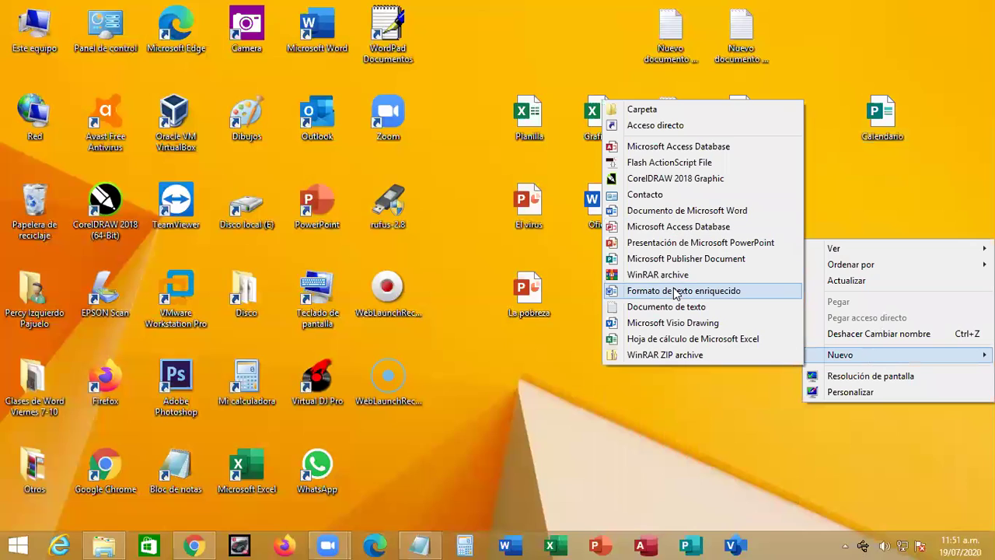
left_click(746, 262)
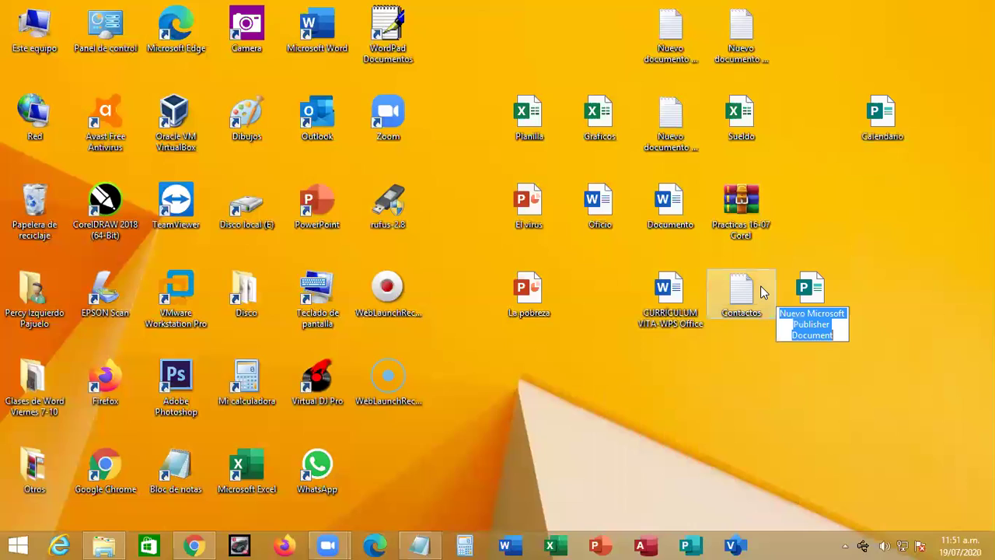
type("Diploma")
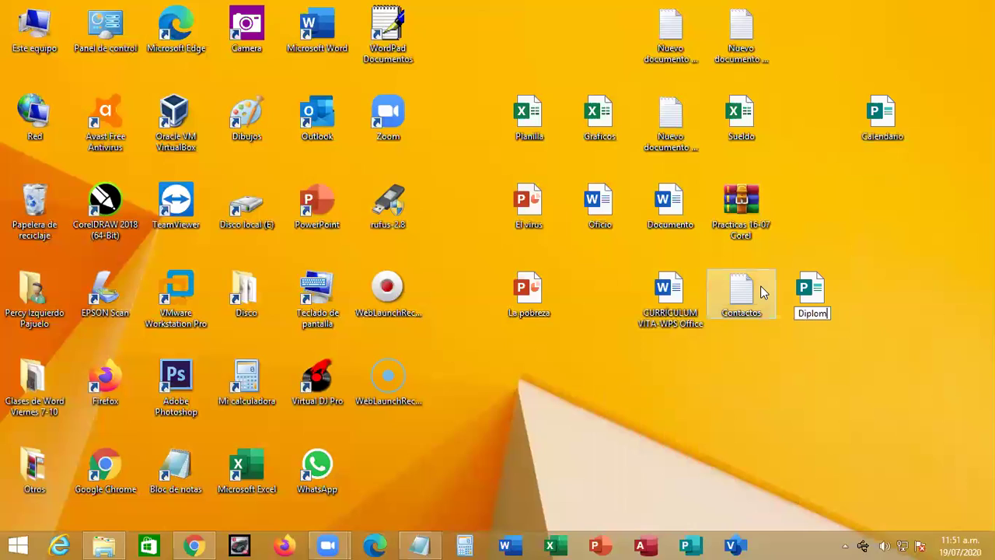
key("Return")
left_click_drag(808, 289, 880, 210)
left_click(846, 355)
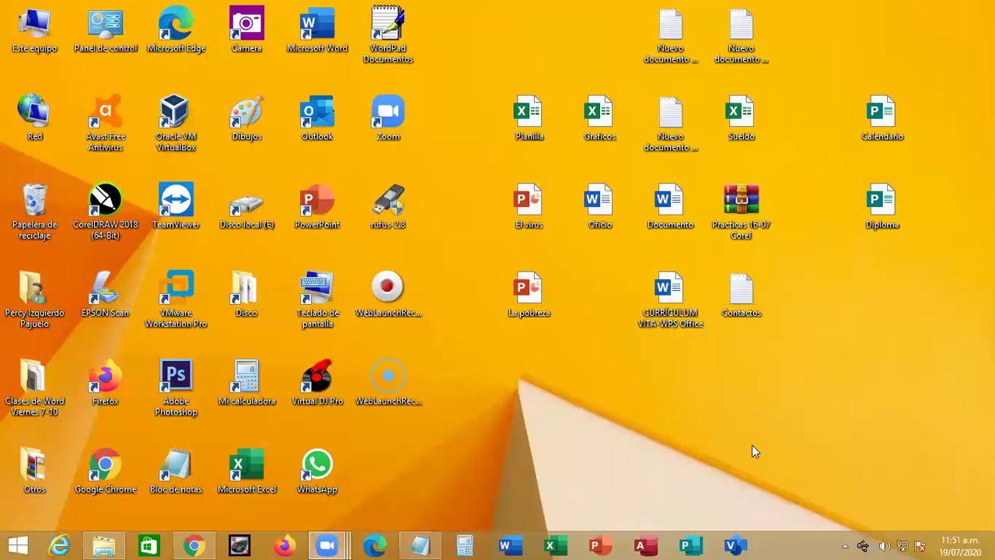
Create a new Microsoft Visio drawing directly on the desktop and name it "Organigrama"
key("shift+F10")
key("Down")
key("Down")
key("Down")
key("Down")
key("Down")
key("Right")
key("Down")
key("Down")
key("Down")
key("Down")
key("Down")
key("Down")
key("Down")
key("Down")
key("Down")
key("Down")
key("Down")
key("Down")
key("Down")
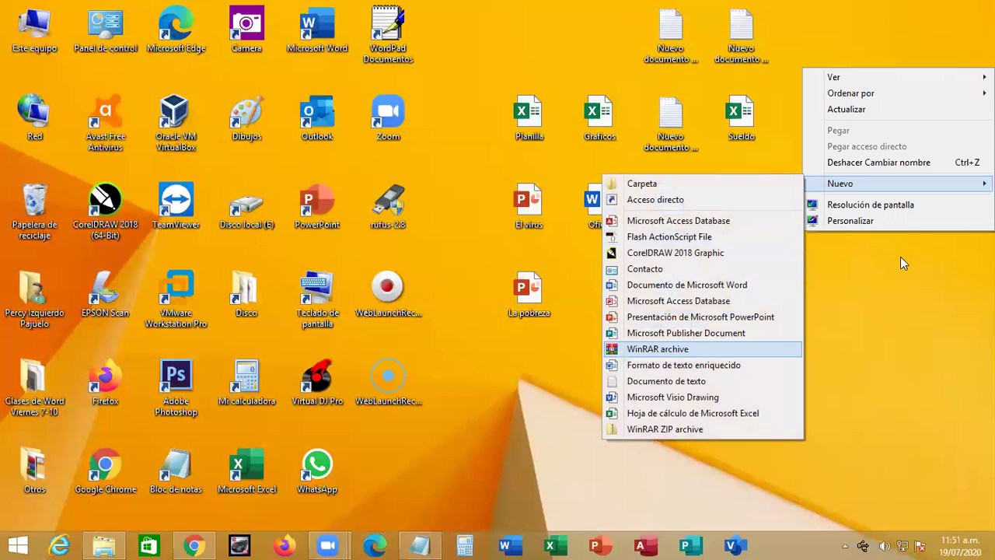
key("Up")
key("Up")
key("Up")
key("Up")
key("Up")
key("Up")
key("Up")
key("Up")
key("Up")
key("Up")
key("Down")
key("Down")
key("Down")
key("Down")
key("Down")
key("Down")
key("Down")
key("Down")
key("Down")
key("Down")
key("Down")
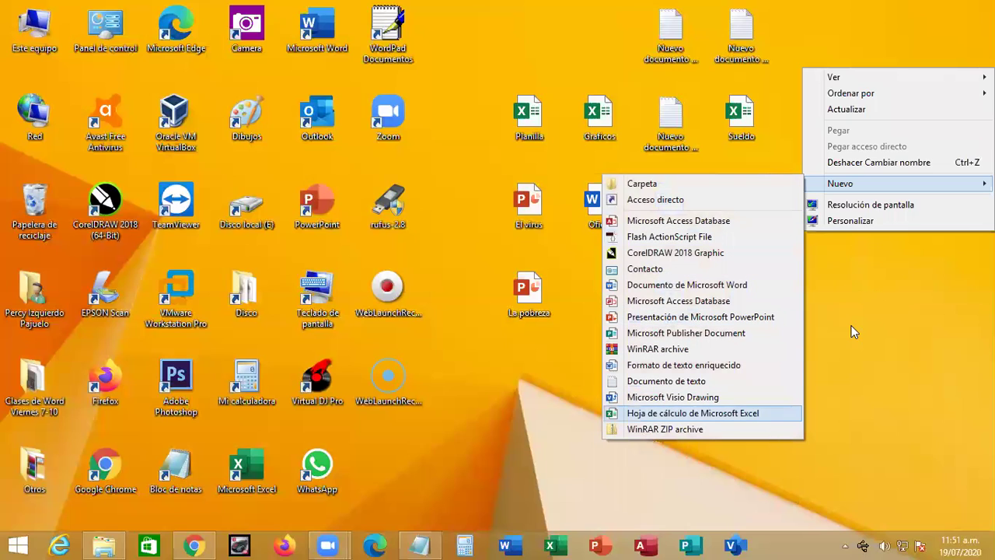
key("Up")
key("Return")
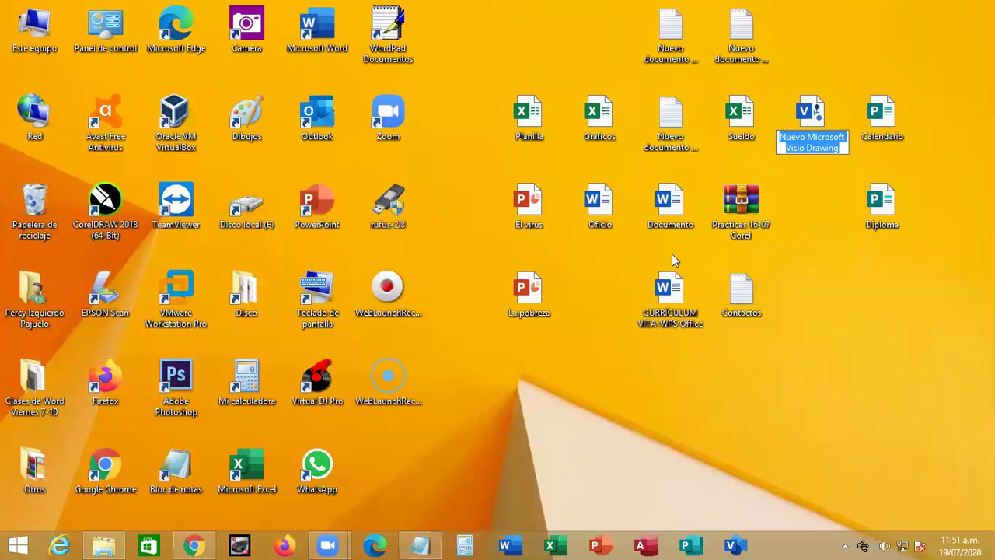
type("Organigrama")
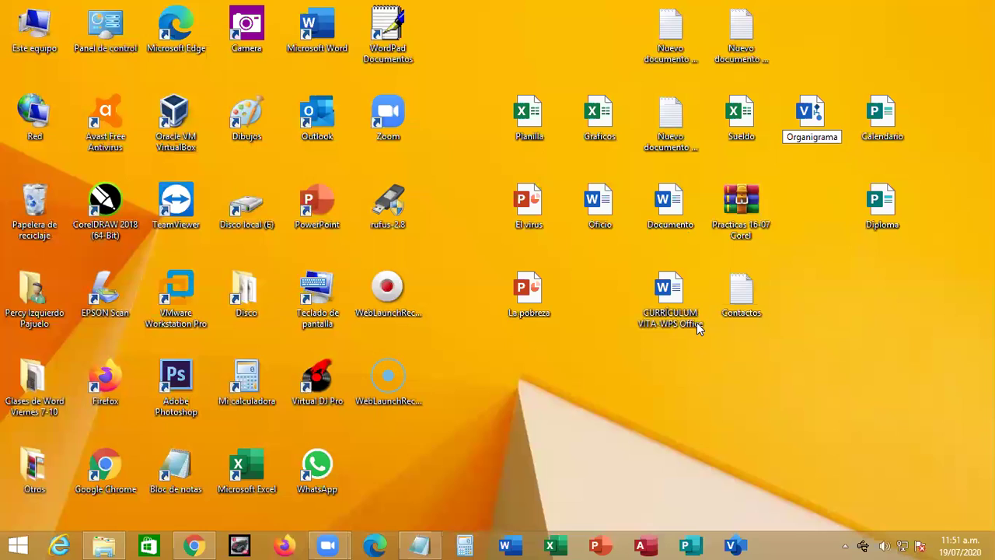
key("Return")
Create a second Microsoft Visio drawing on the desktop and name it "Plano"
right_click(816, 242)
key("Down")
key("Right")
key("Up")
key("Up")
key("Up")
key("Up")
key("Up")
key("Up")
key("Up")
key("Up")
key("Up")
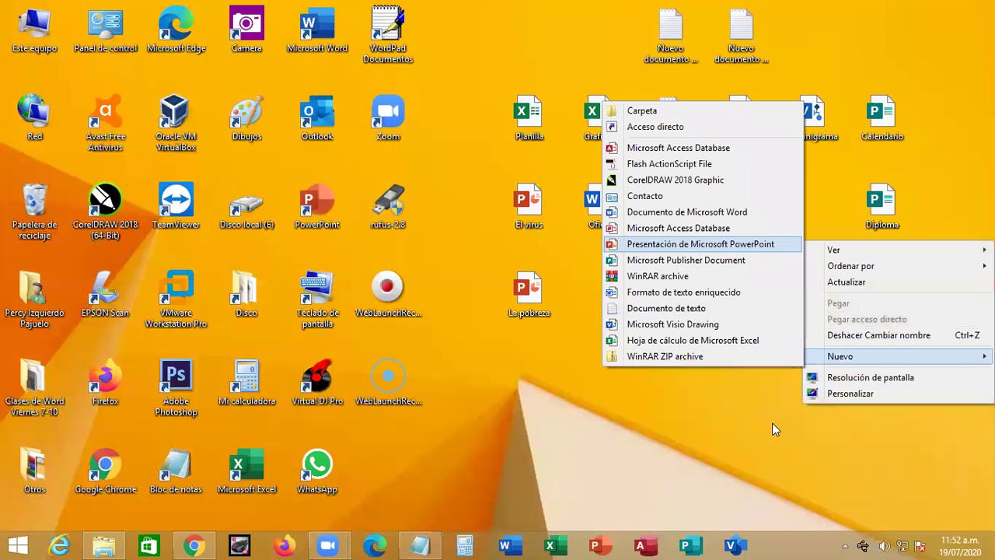
key("Down")
key("Down")
key("Down")
key("Down")
key("Down")
key("Down")
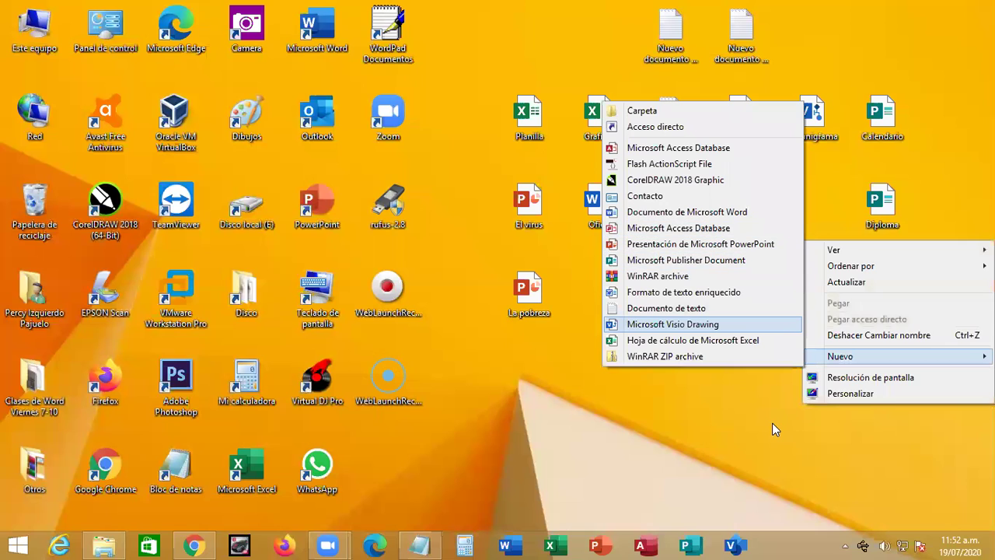
key("Return")
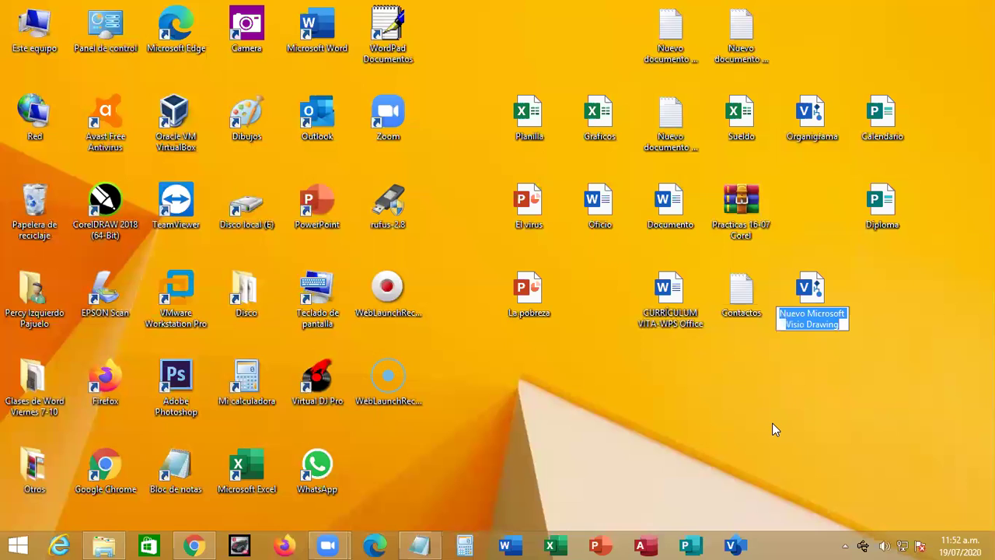
type("Plano")
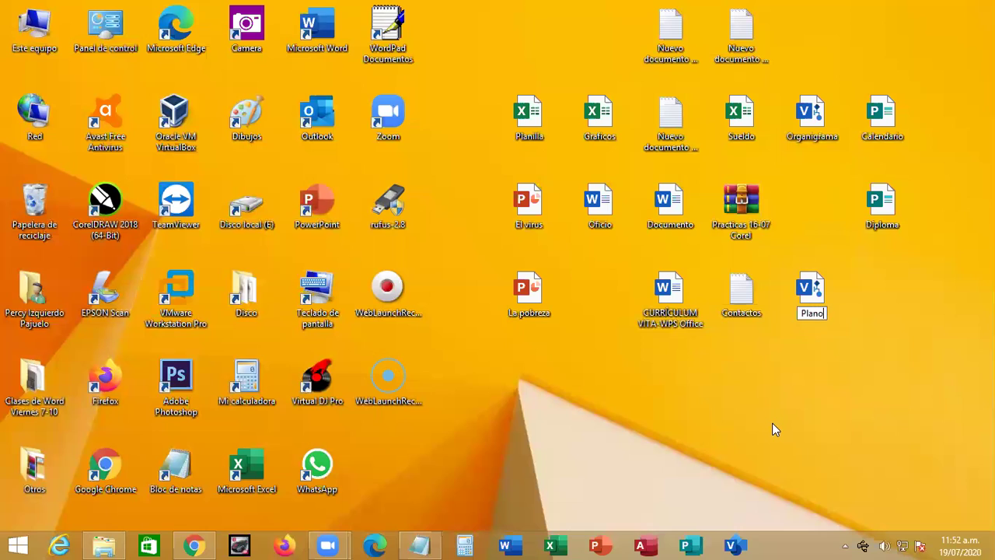
key("Return")
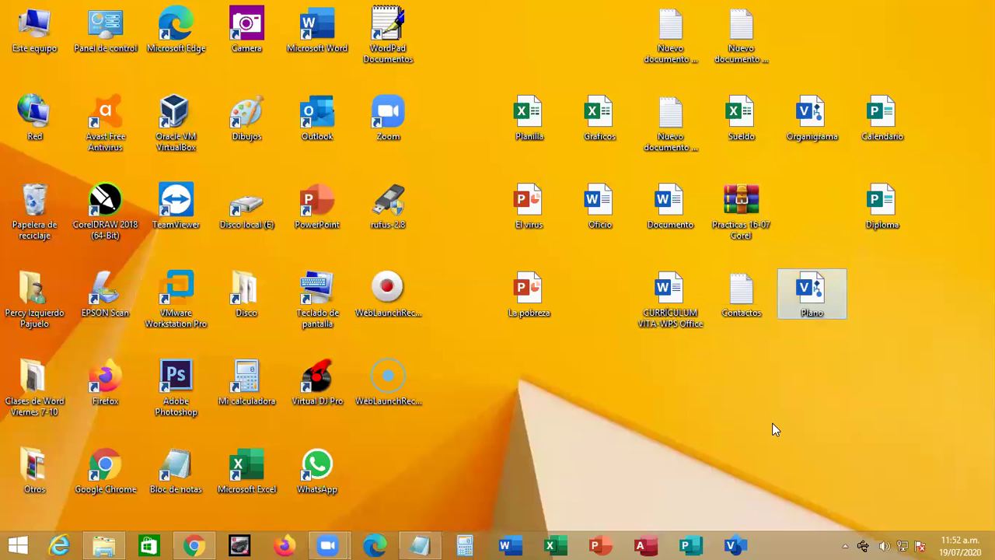
right_click(805, 191)
right_click(551, 376)
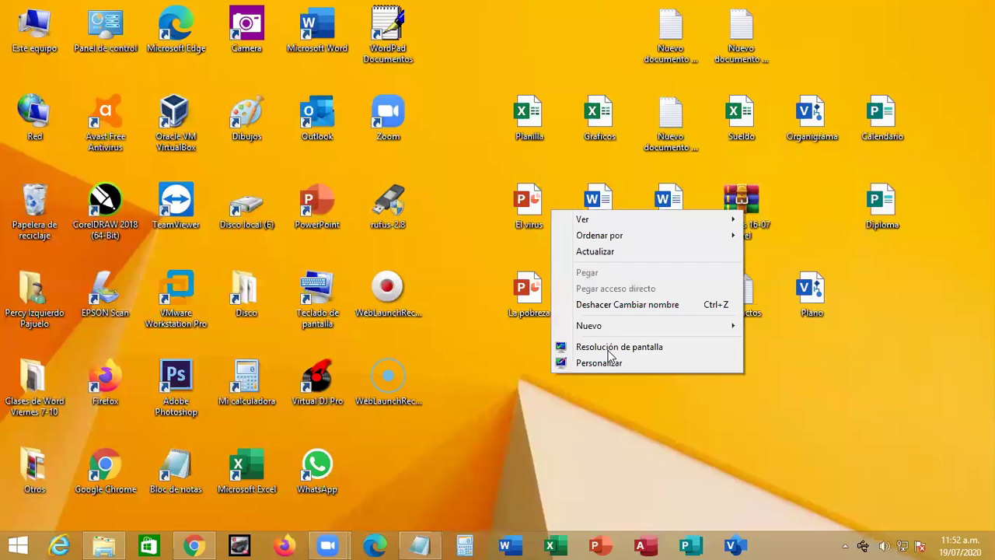
mouse_move(621, 332)
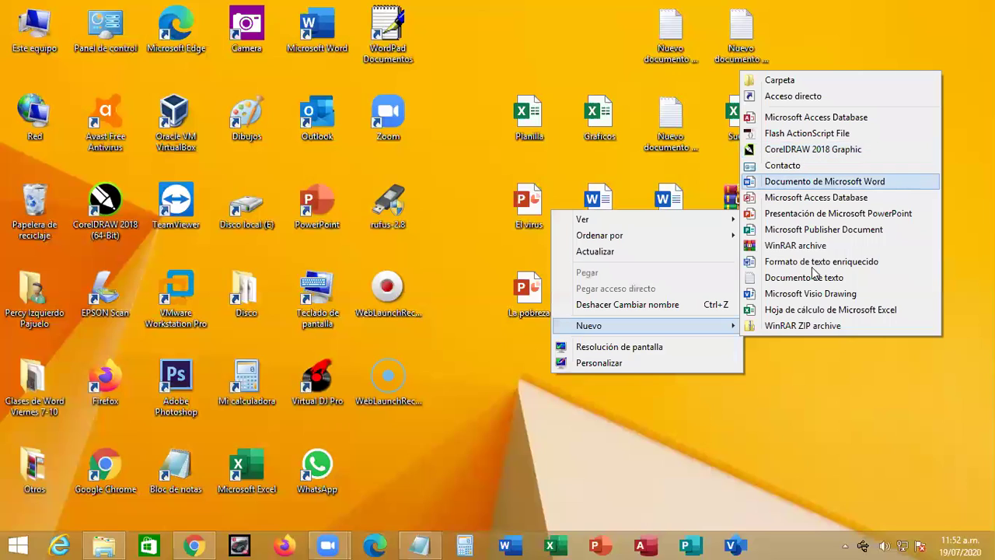
left_click(801, 385)
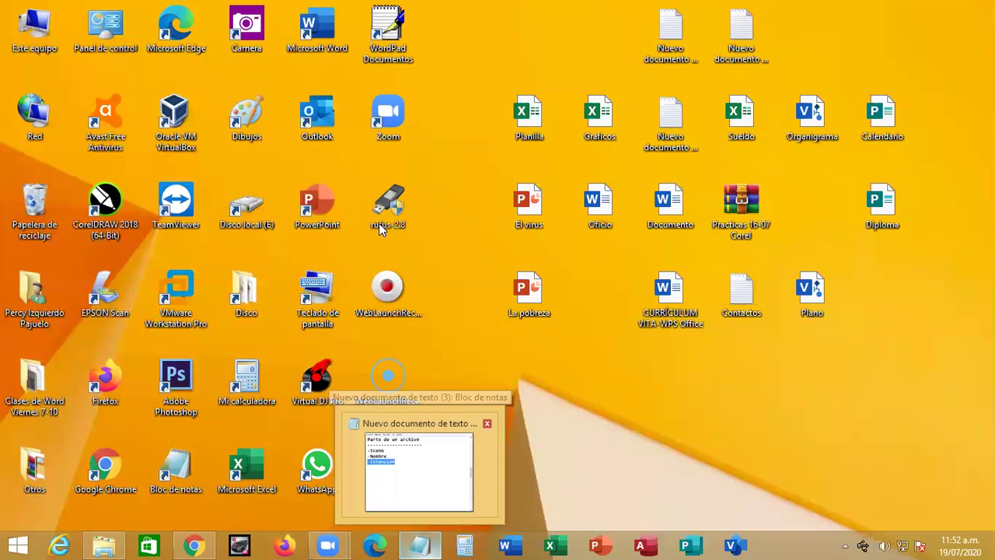
Switch to the Notepad note on the parts of a file and shift its window slightly on the desktop
key("alt+Tab")
left_click(302, 284)
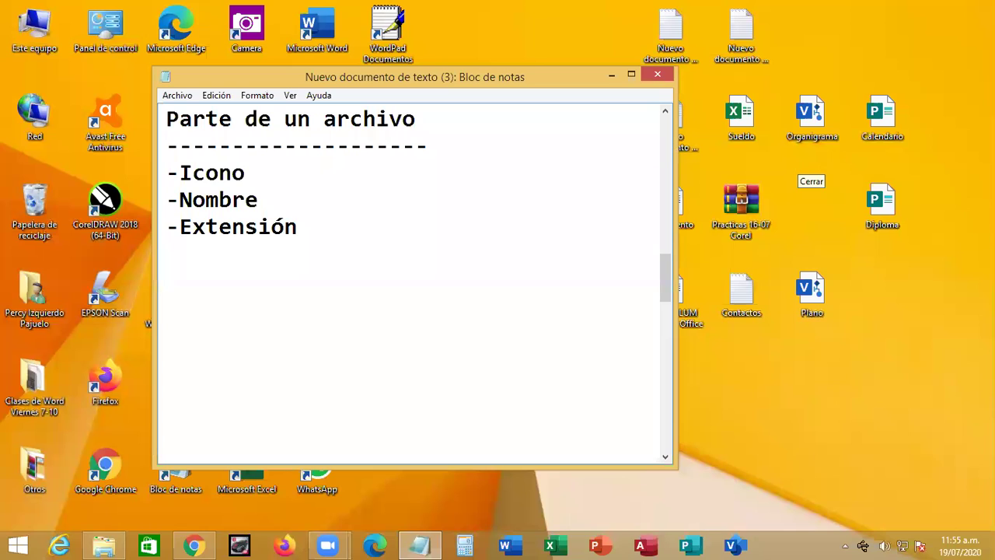
left_click(658, 74)
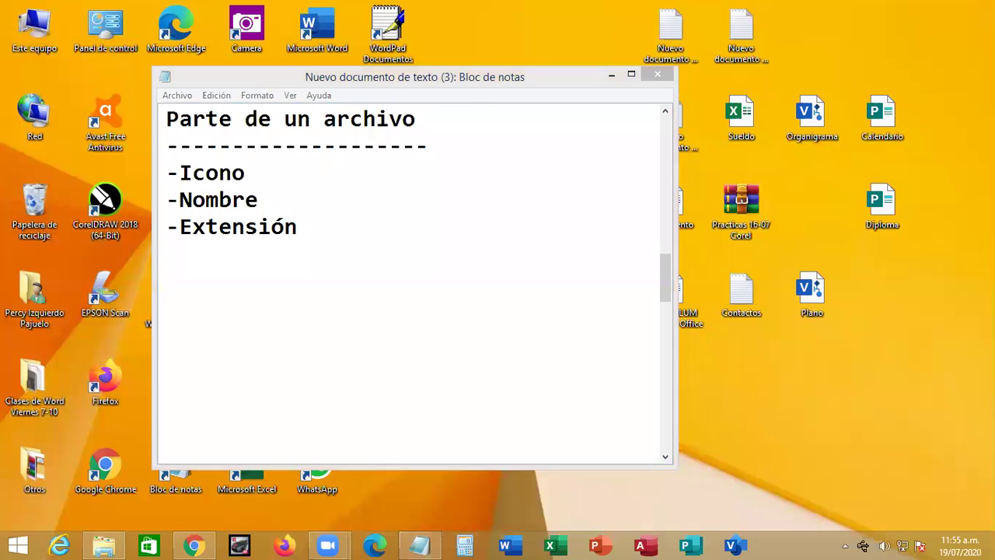
left_click(475, 259)
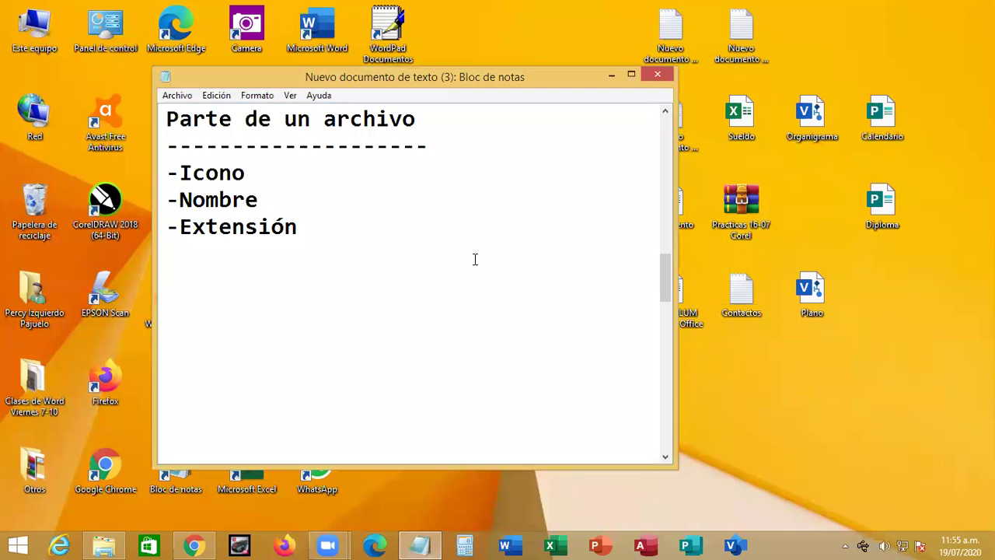
left_click_drag(610, 76, 588, 64)
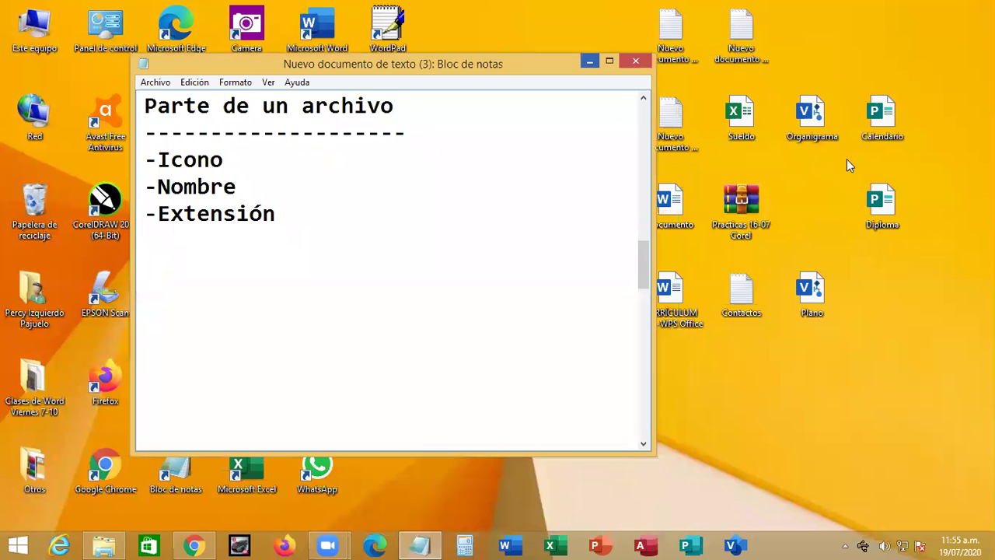
Show the desktop and look over the files created on it
key("super+d")
key("Down")
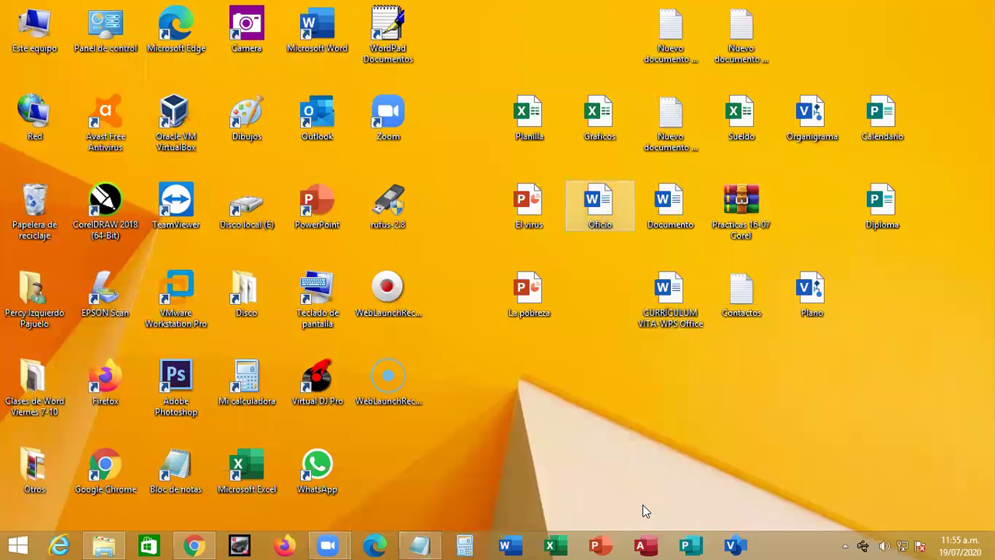
key("Up")
key("Right")
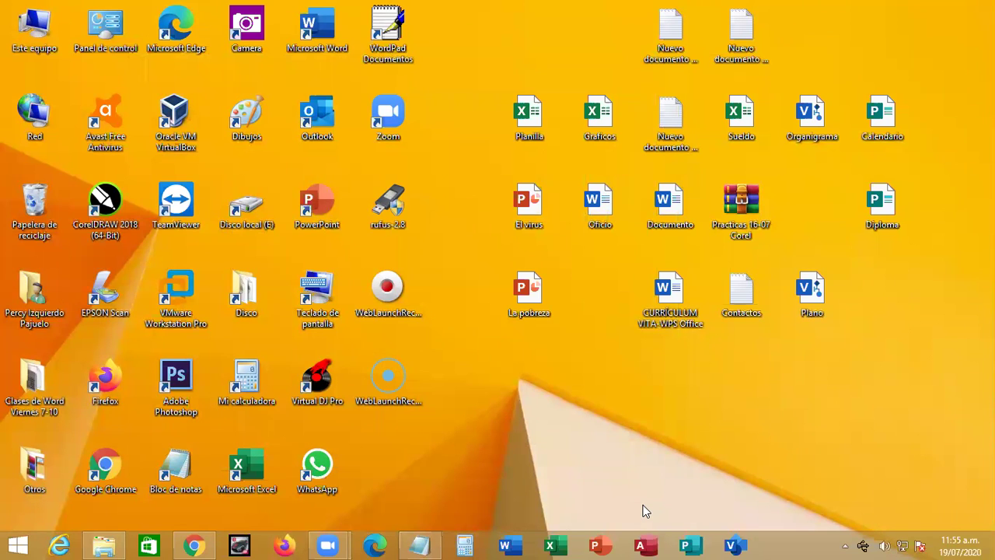
Return to the Notepad note and add the heading "Buscar archivos" underlined with a row of dashes
key("alt+Tab")
type("Buscar")
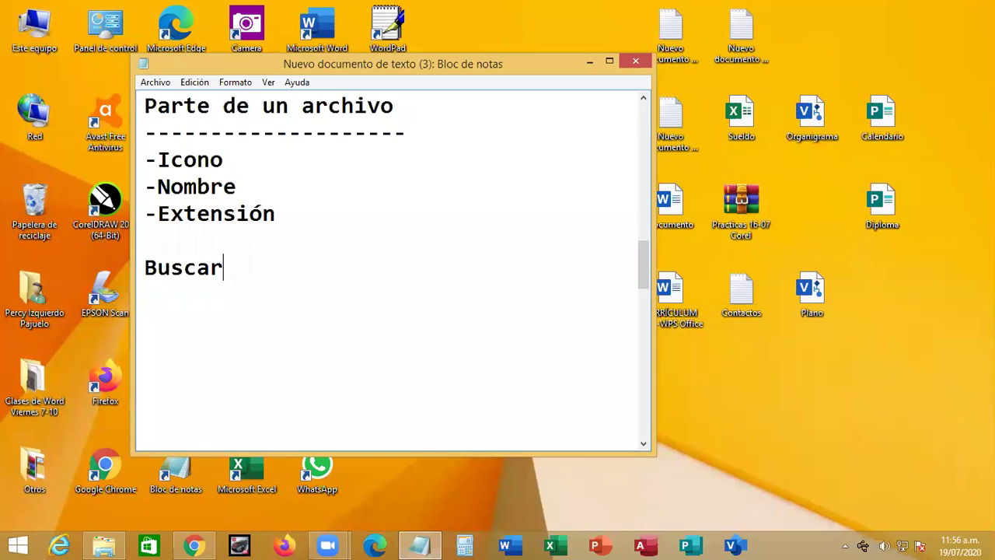
type(" archivos")
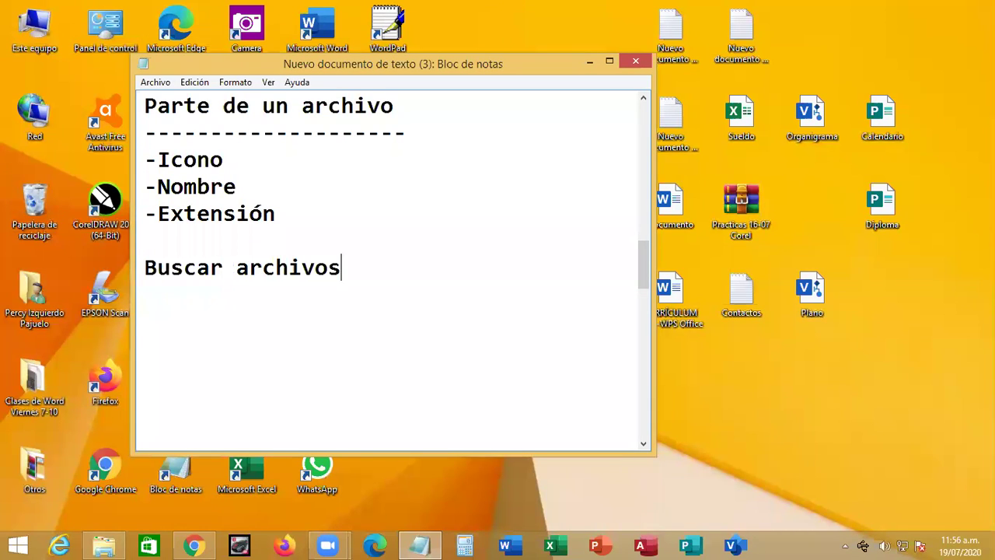
key("Return")
type("---------------")
key("Return")
List the two search methods under the heading as "*Por nombre" and "*Por extensión"
type("*P")
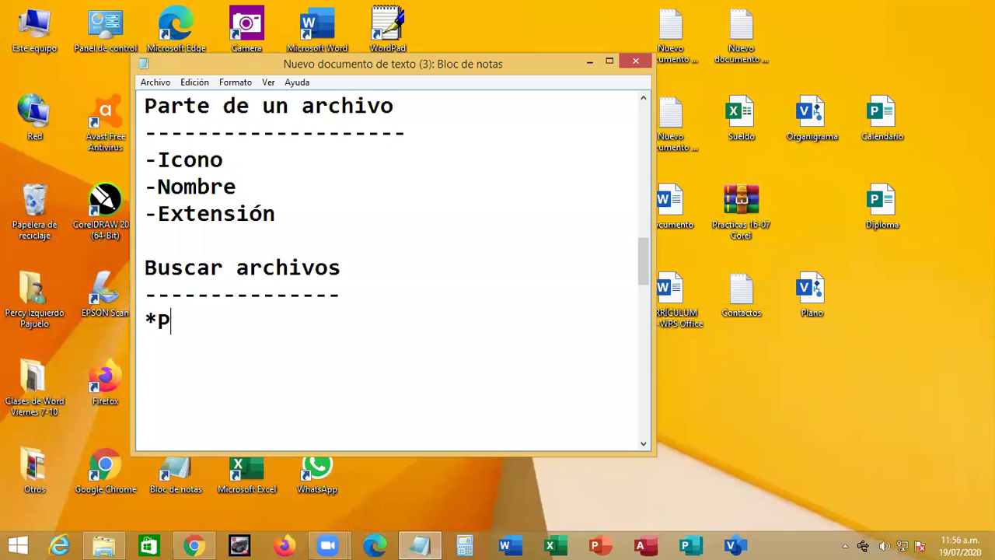
type("or no")
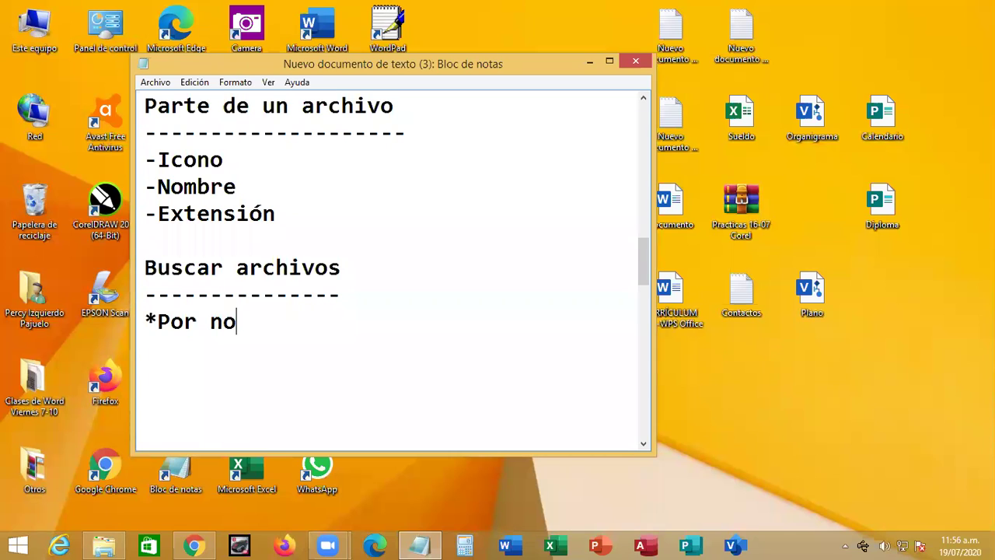
type("mbre")
key("Return")
type("*Por extens")
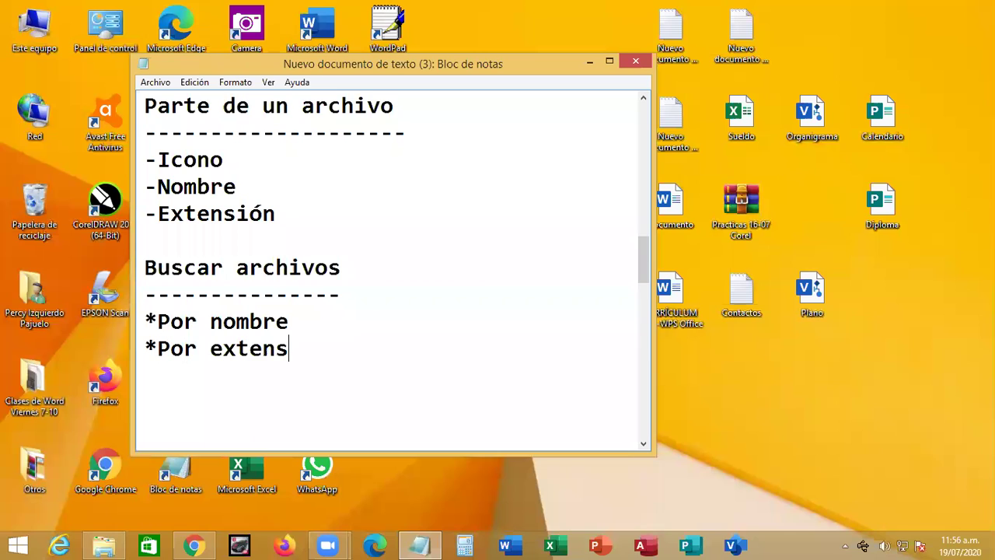
type("i'on")
key("BackSpace")
key("BackSpace")
key("BackSpace")
type("ón")
key("Return")
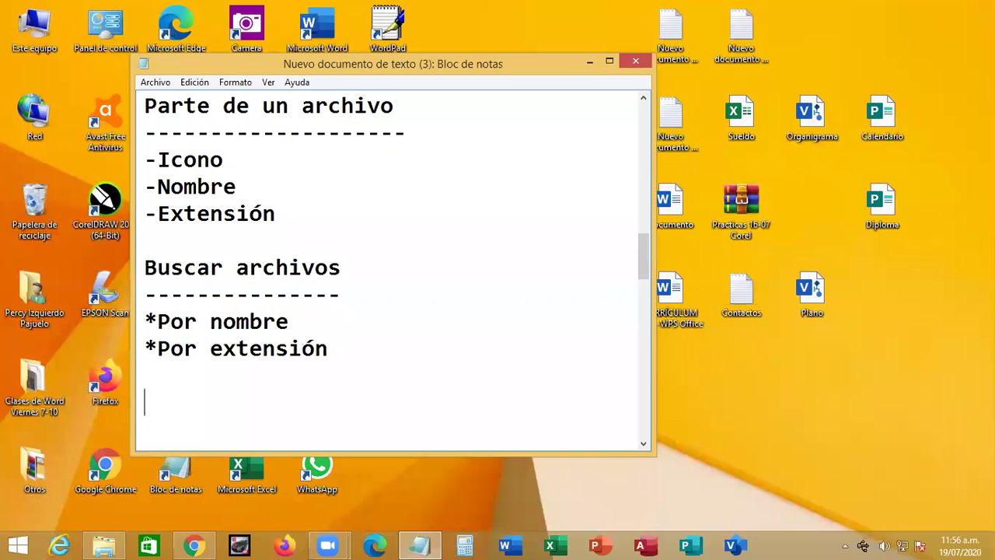
Leave blank lines below the list and write the first instruction, "1. Abrir el explorador de archivos"
key("Return")
key("Return")
key("Return")
key("Return")
key("Return")
key("Up")
key("Up")
key("Up")
key("Up")
key("Up")
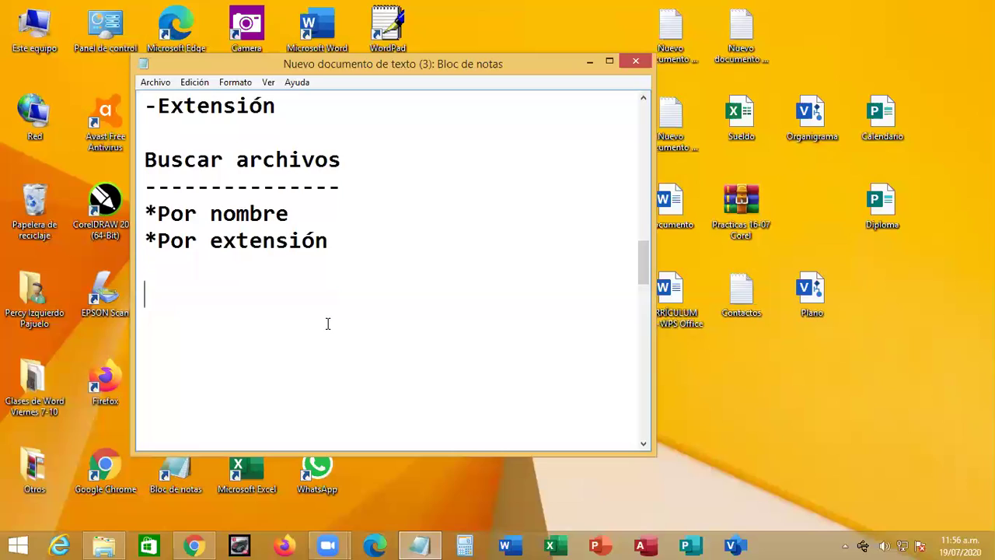
type("1. Abrir el explo")
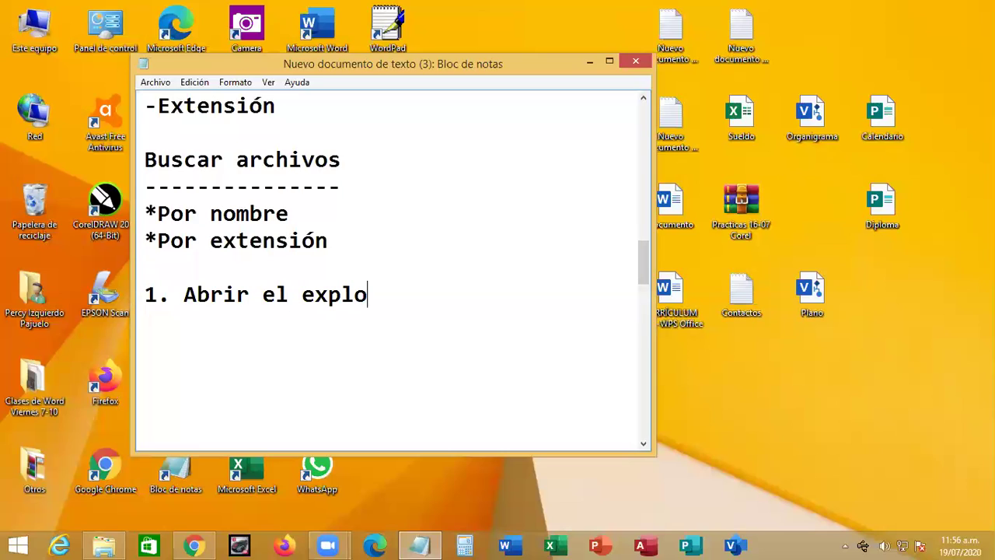
type("rador de ar")
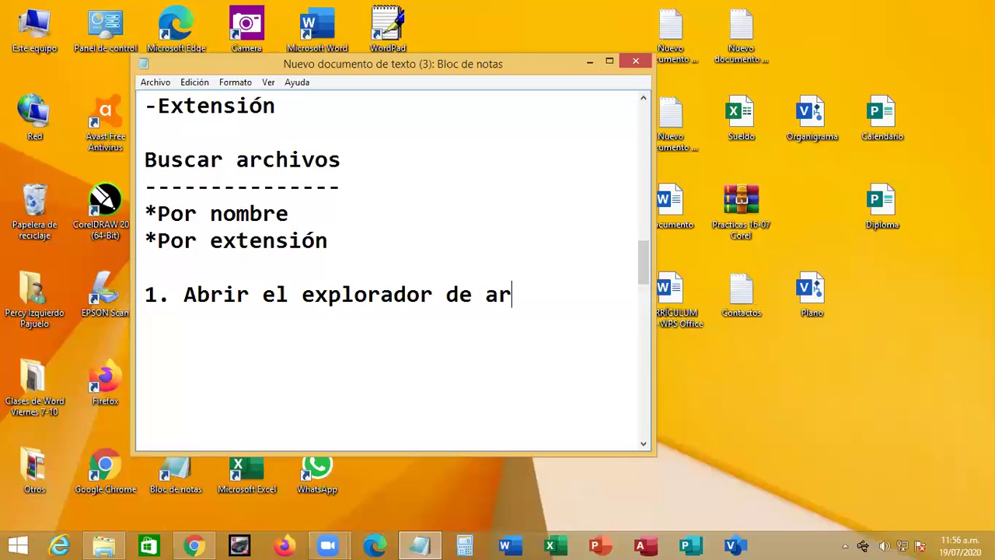
type("chivos")
key("Return")
Write the second instruction, "2. En panel de busqueda escrir el nombre.", followed by several blank lines
type("2. En ")
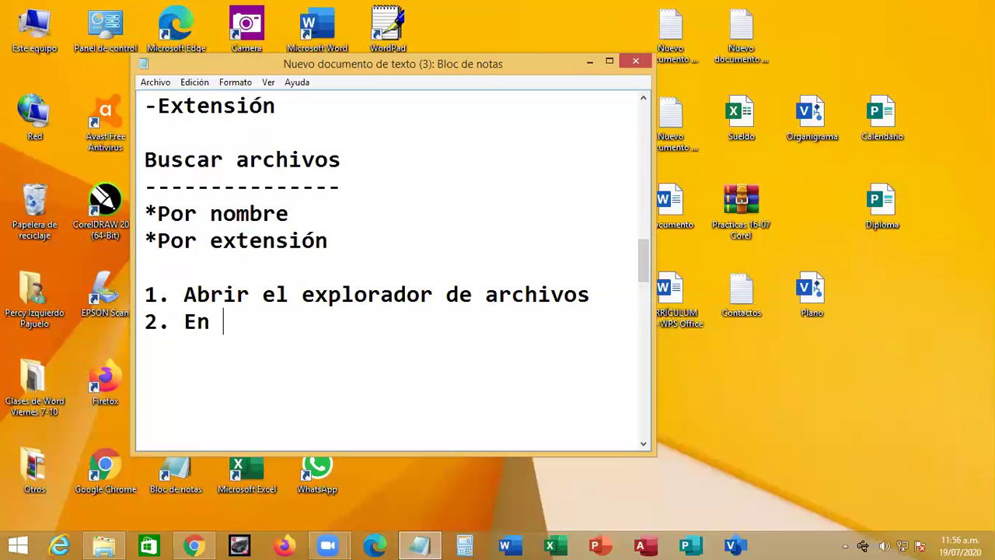
type("panel de busqued")
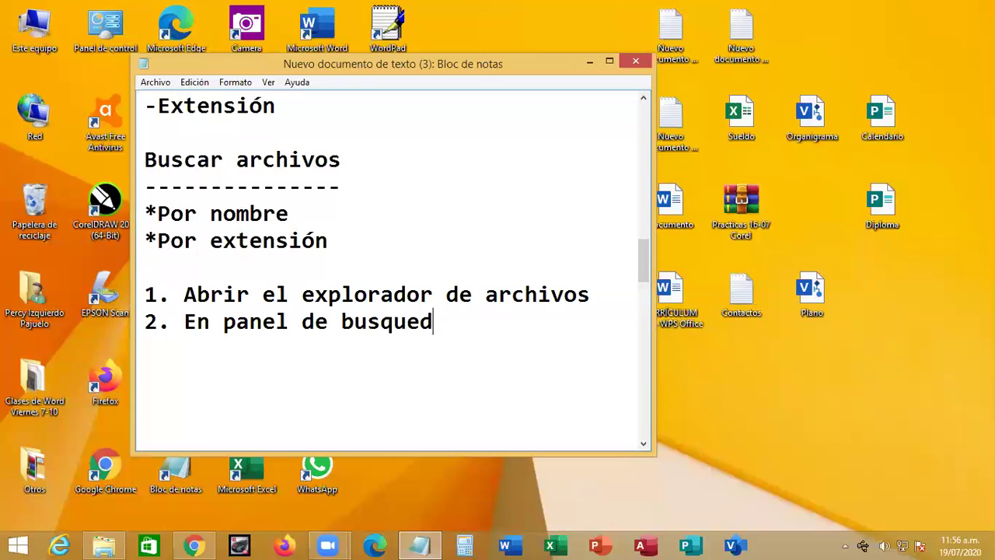
type("a escrir")
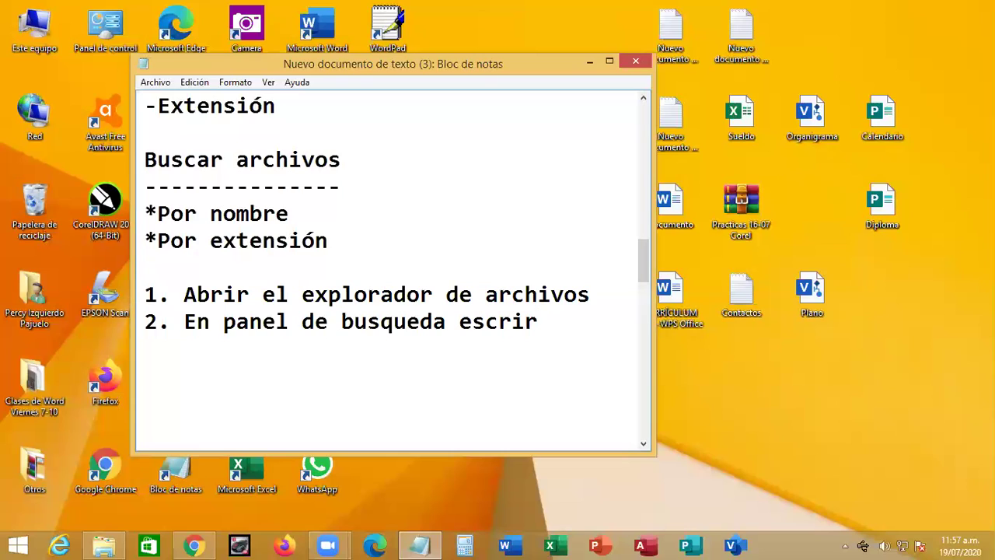
type(" el nombre.")
key("Return")
key("Return")
key("Return")
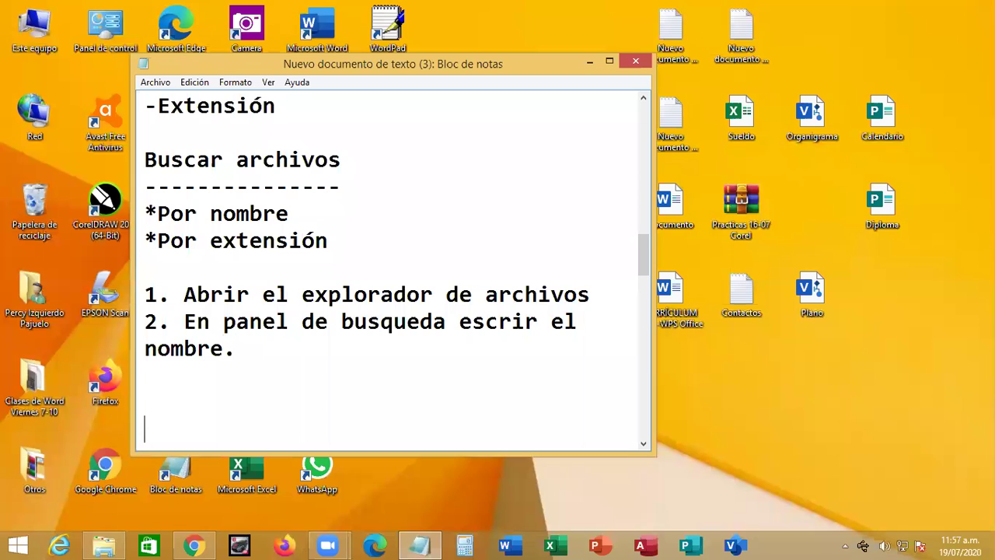
key("Return")
Insert the line "(Windows + E)" between the first and second instructions of the note
key("Up")
key("Up")
key("Up")
key("Up")
key("Up")
type("}")
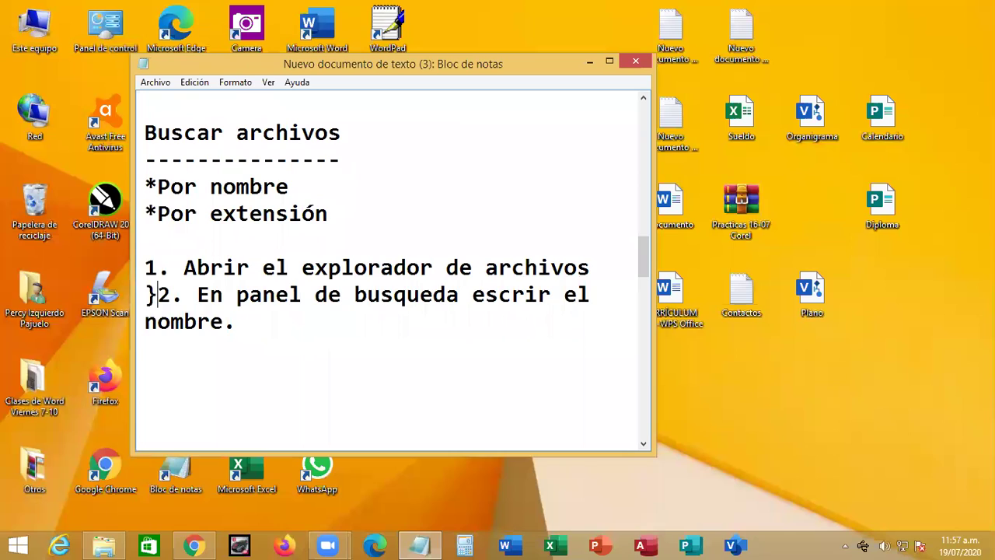
key("BackSpace")
key("Return")
type("(Windows + E)")
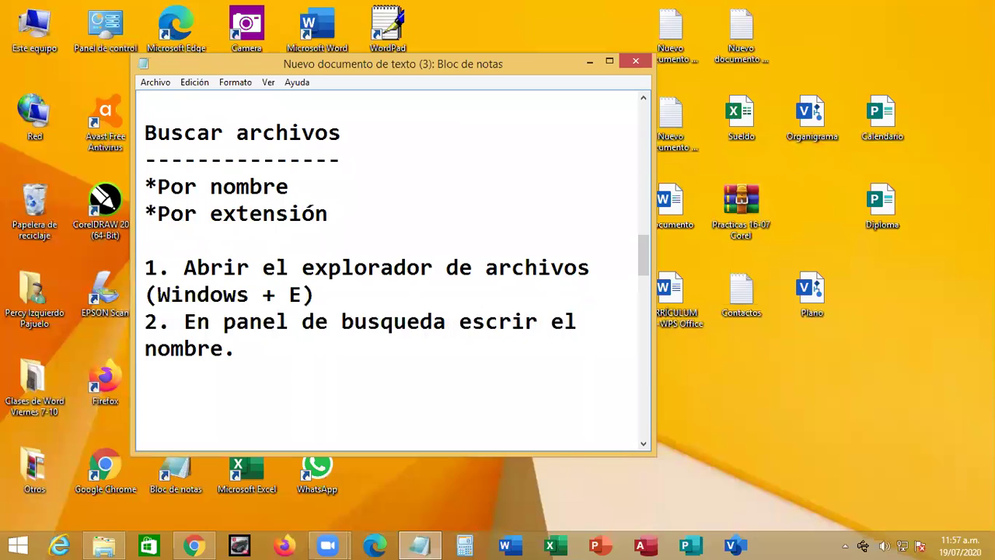
left_click(295, 355)
Show the desktop, then open File Explorer at Este equipo and maximize its window
key("super+d")
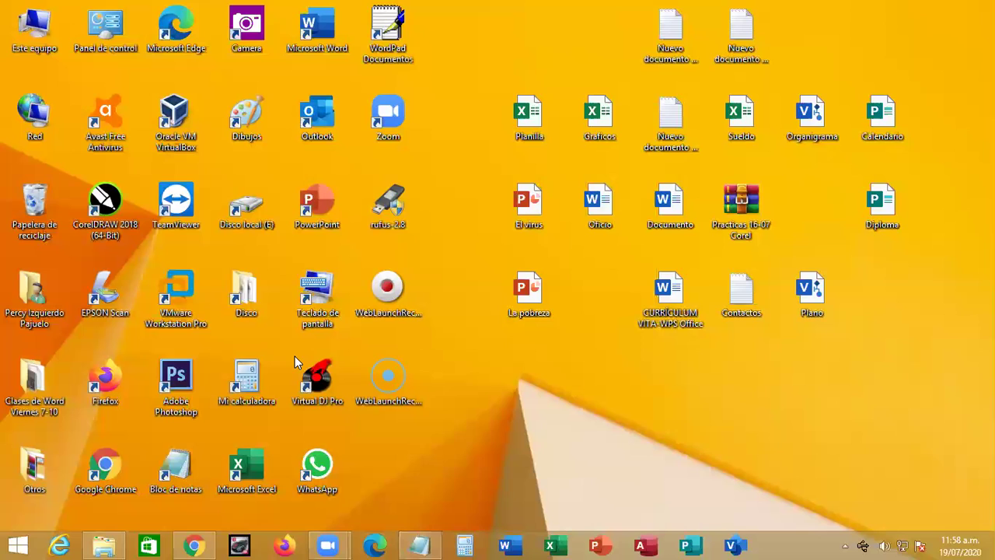
key("super+e")
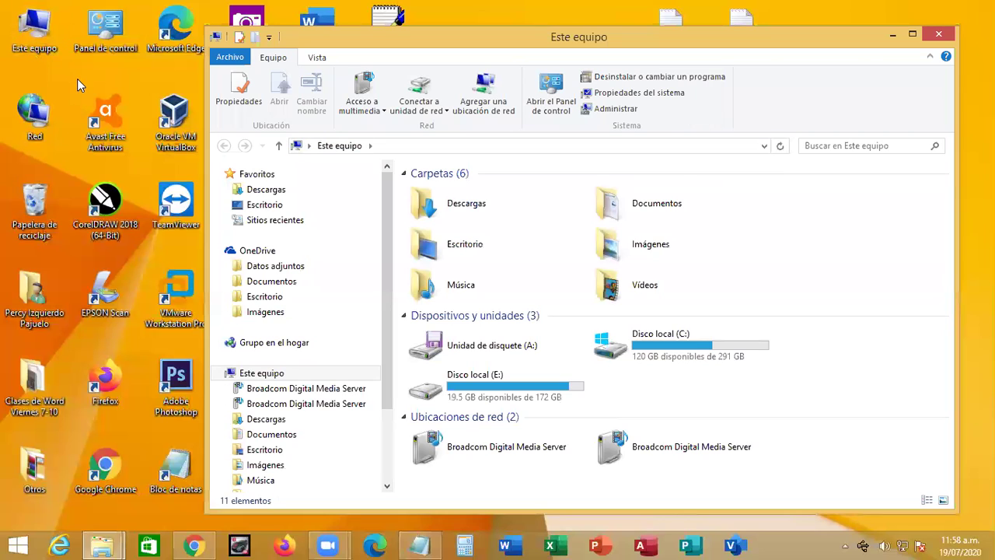
left_click(912, 36)
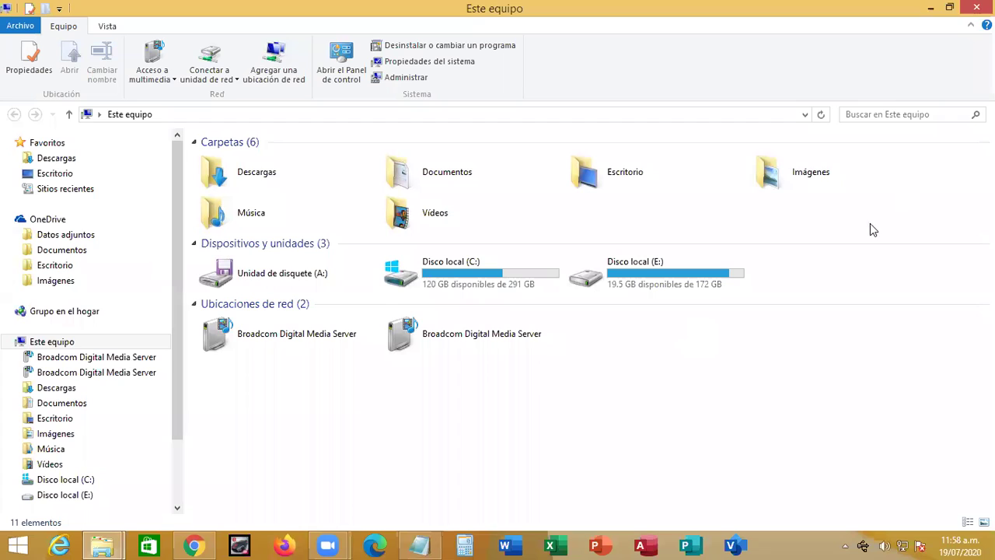
Select Este equipo as the search location and search it for files named "carta"
left_click(875, 115)
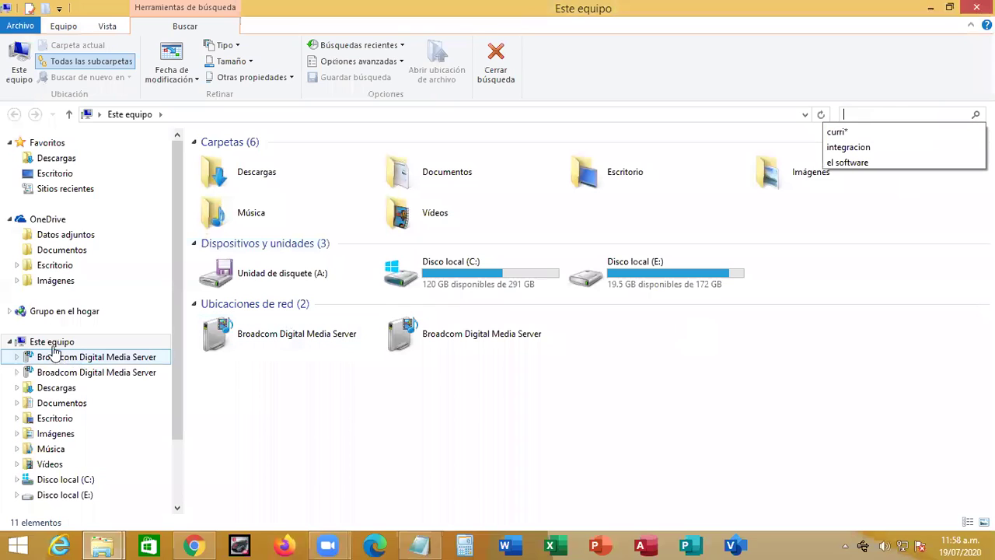
left_click(30, 347)
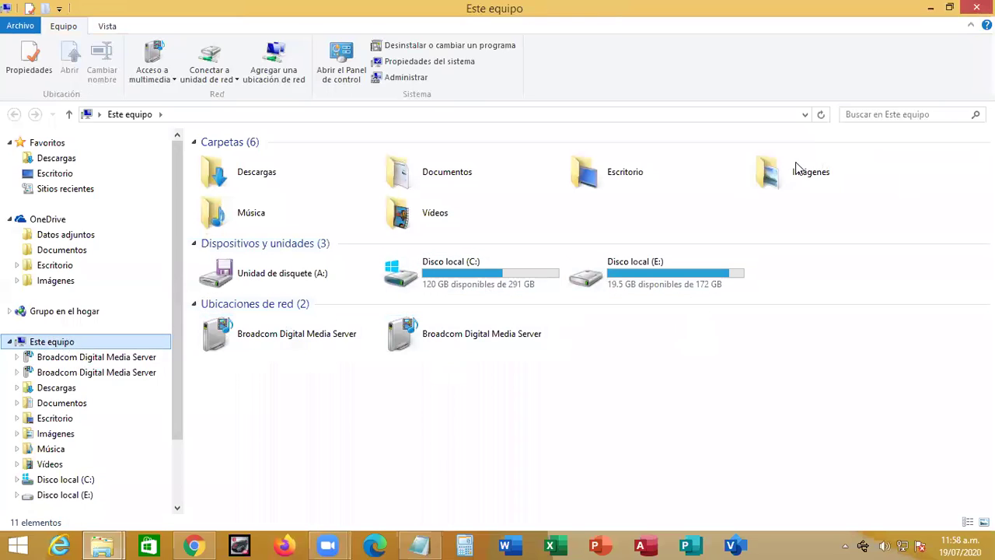
left_click(876, 115)
type("carta")
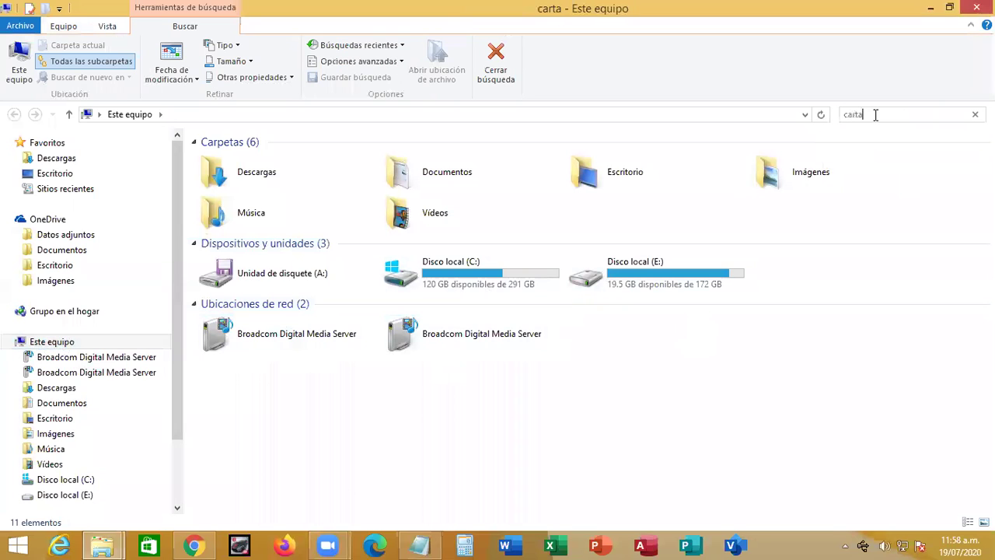